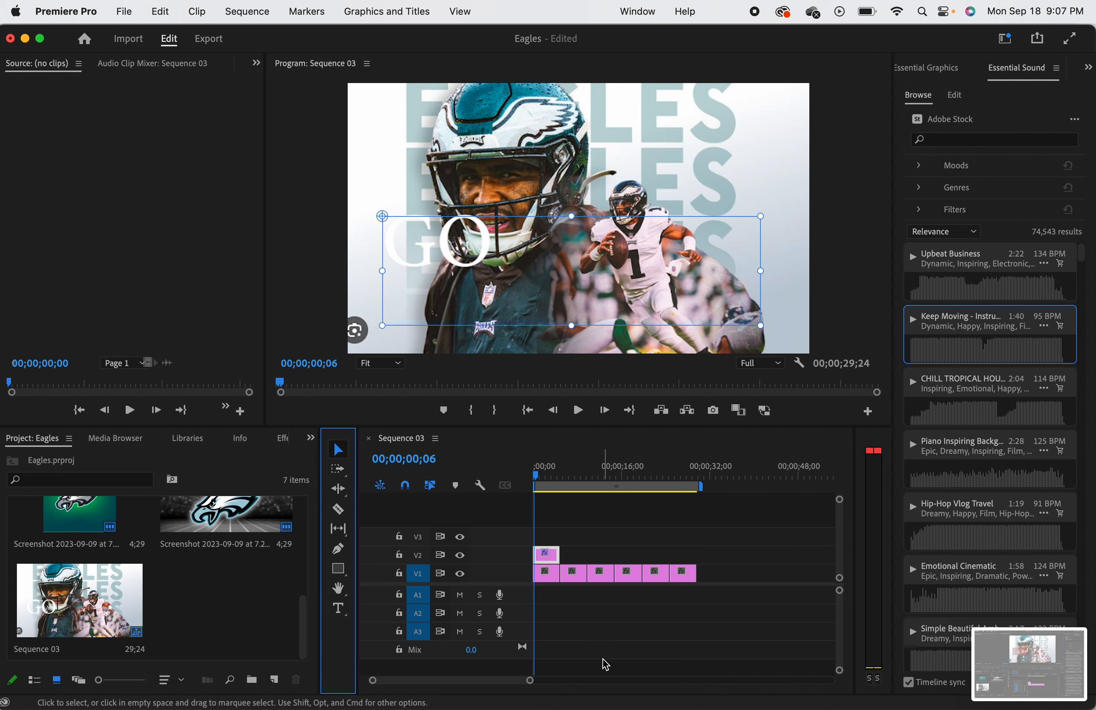
{"action": "left_click", "coordinate": [655, 574]}
{"action": "left_click", "coordinate": [627, 575]}
{"action": "left_click", "coordinate": [600, 576]}
{"action": "left_click", "coordinate": [571, 576]}
{"action": "left_click", "coordinate": [546, 556]}
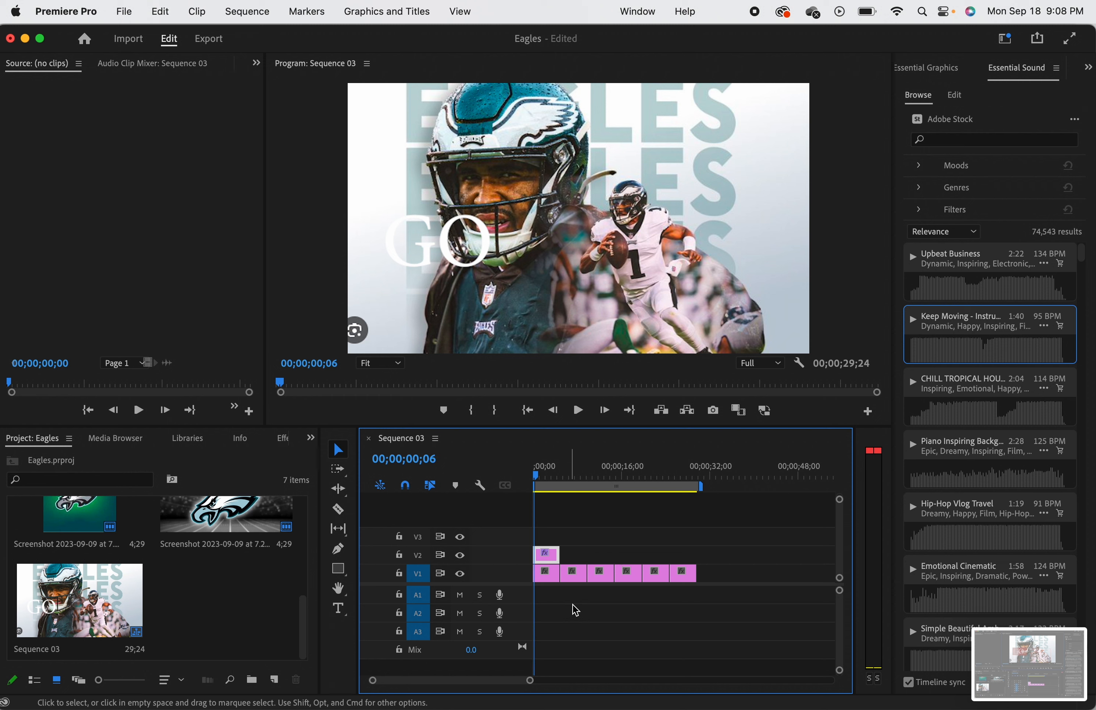
Open the Project Manager with Sequence 03 included and choose Collect Files and Copy to New Location.
{"action": "left_click", "coordinate": [123, 12]}
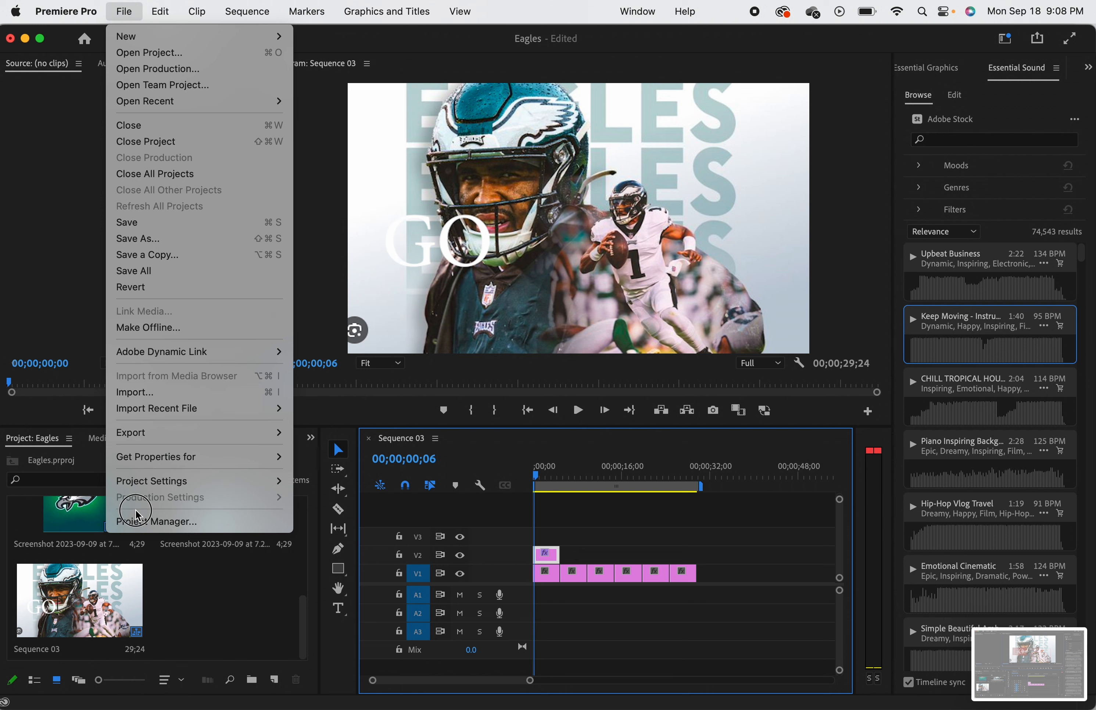
{"action": "left_click", "coordinate": [137, 521]}
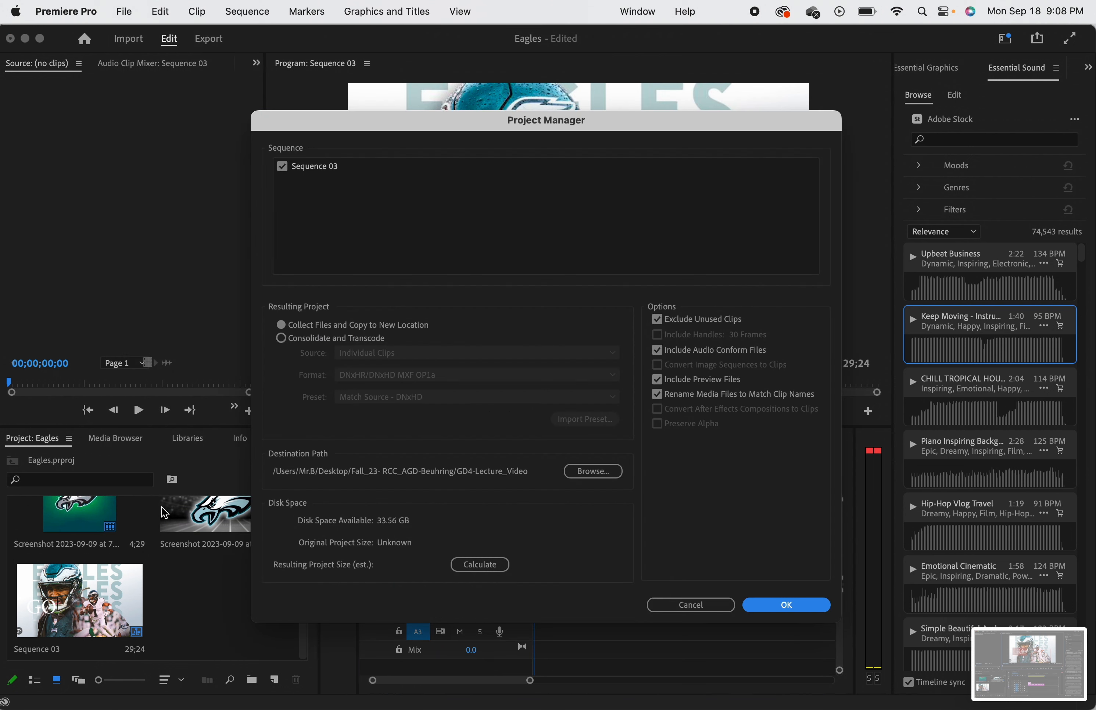
{"action": "left_click", "coordinate": [283, 167]}
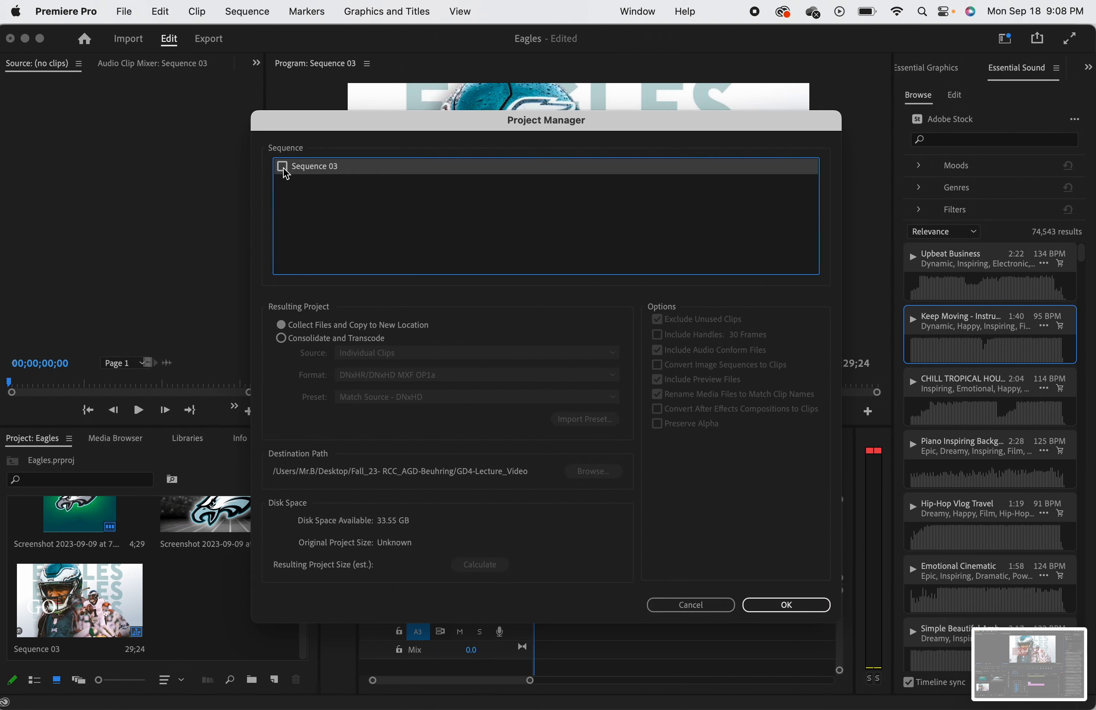
{"action": "left_click", "coordinate": [283, 166]}
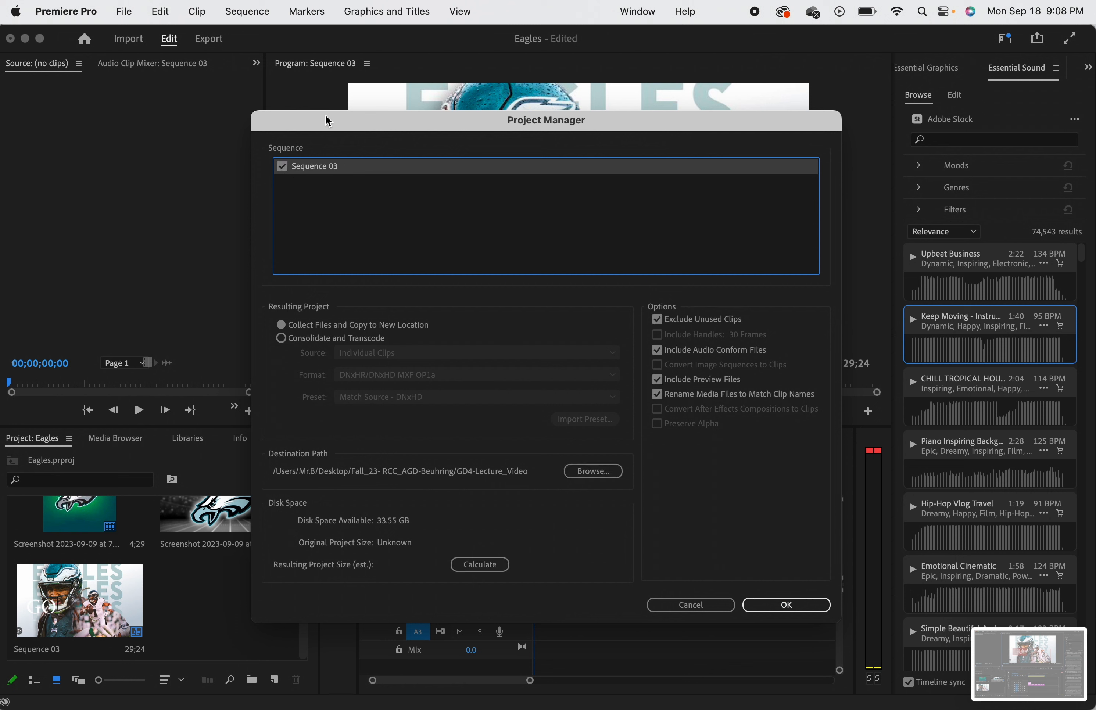
{"action": "left_click", "coordinate": [281, 339]}
{"action": "left_click", "coordinate": [281, 324]}
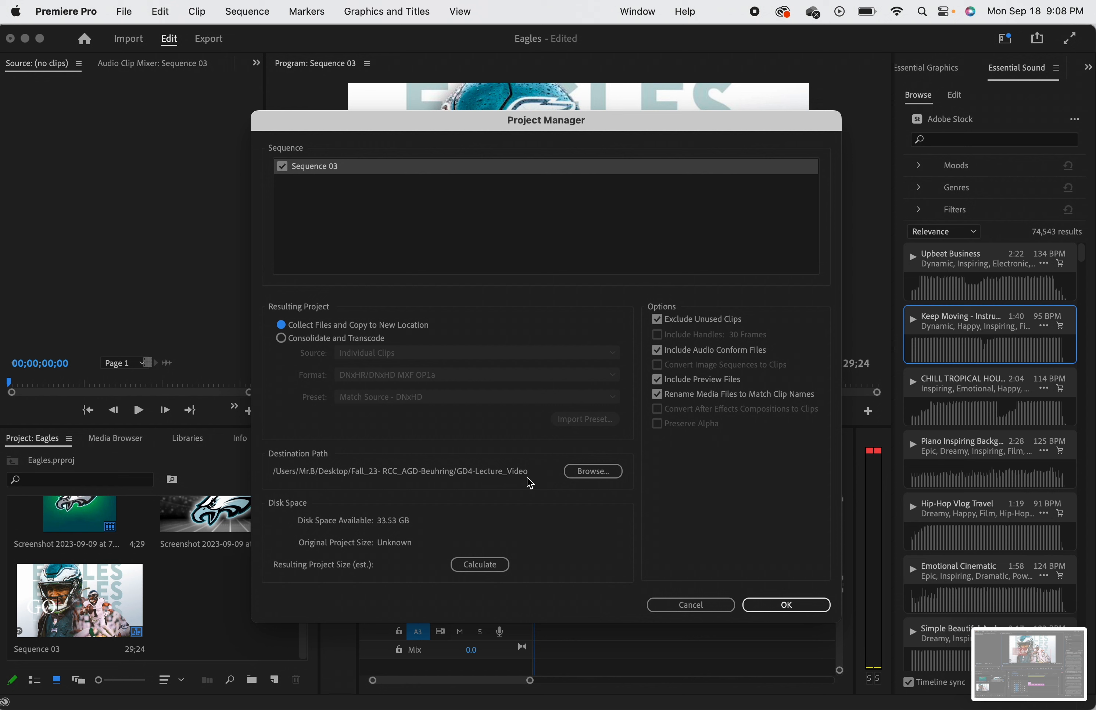
Set the collection's destination path to the Desktop and run it, allowing the project to be saved.
{"action": "left_click", "coordinate": [589, 471]}
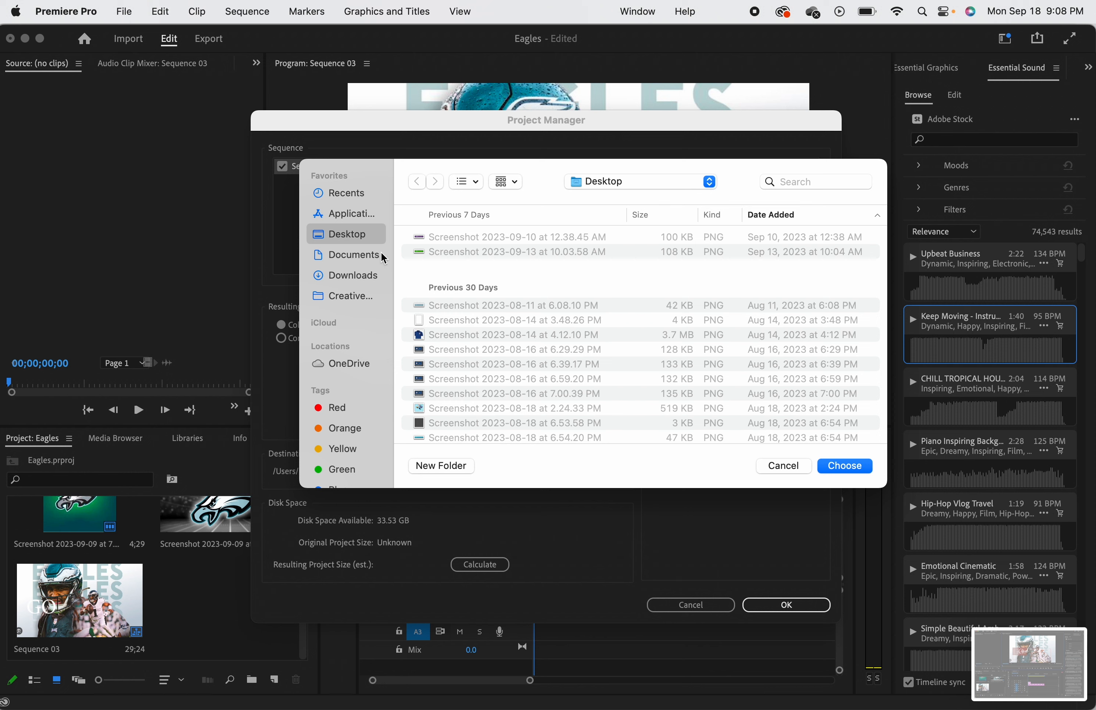
{"action": "left_click", "coordinate": [852, 467]}
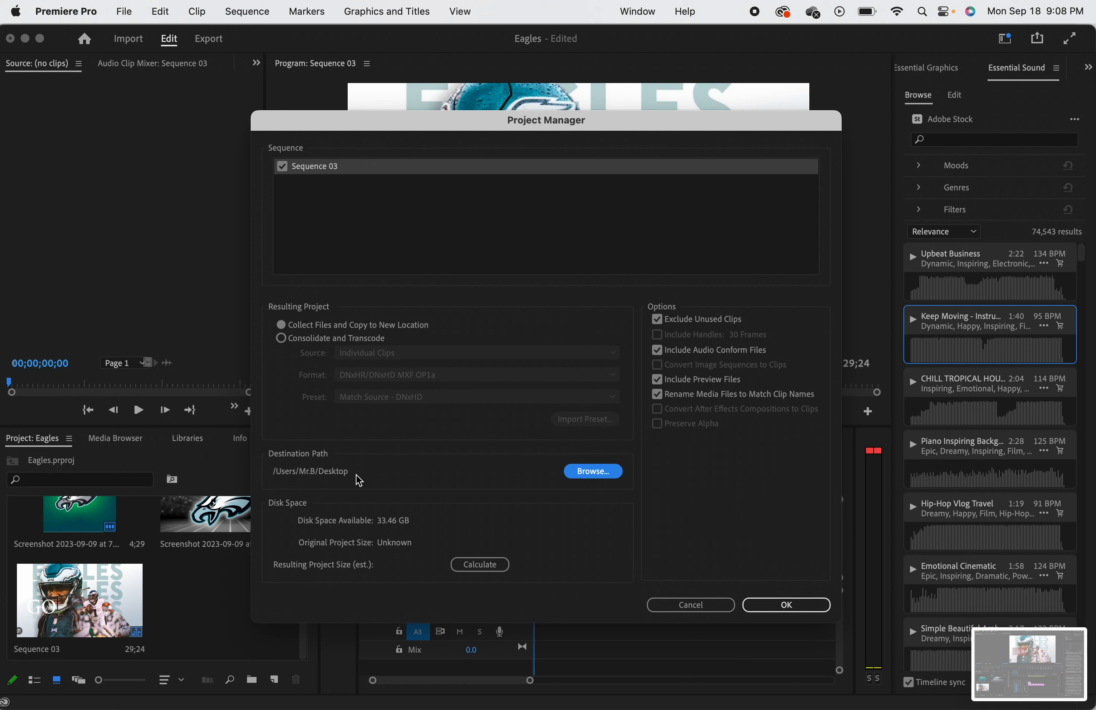
{"action": "left_click", "coordinate": [804, 603]}
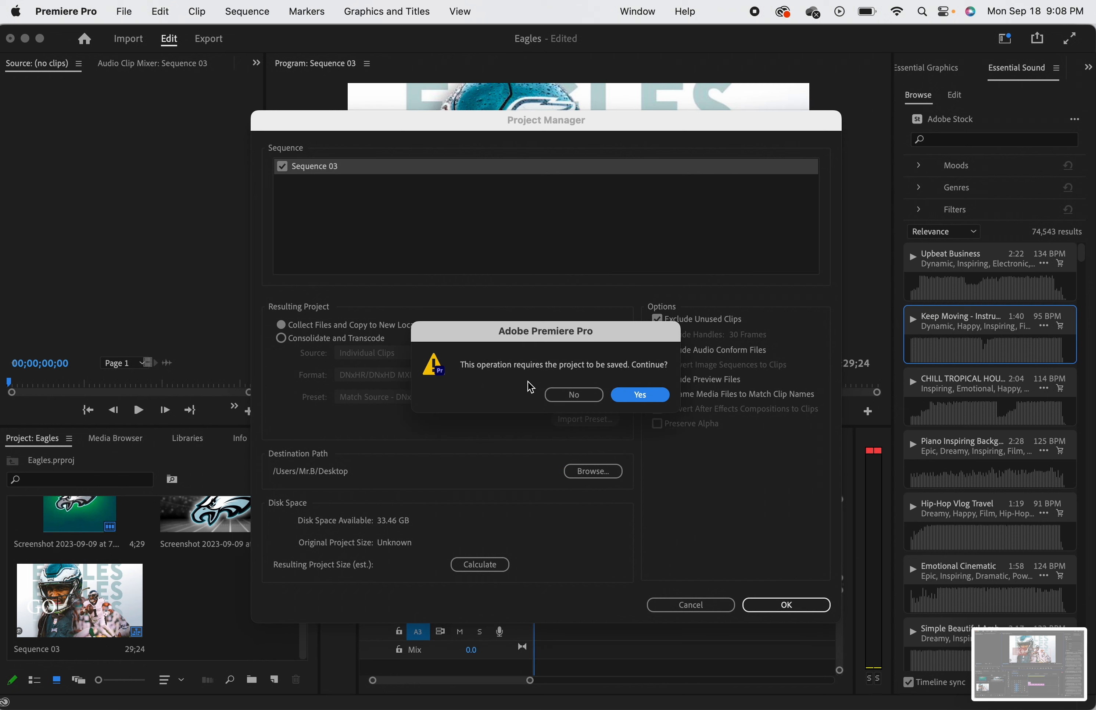
{"action": "left_click", "coordinate": [645, 399]}
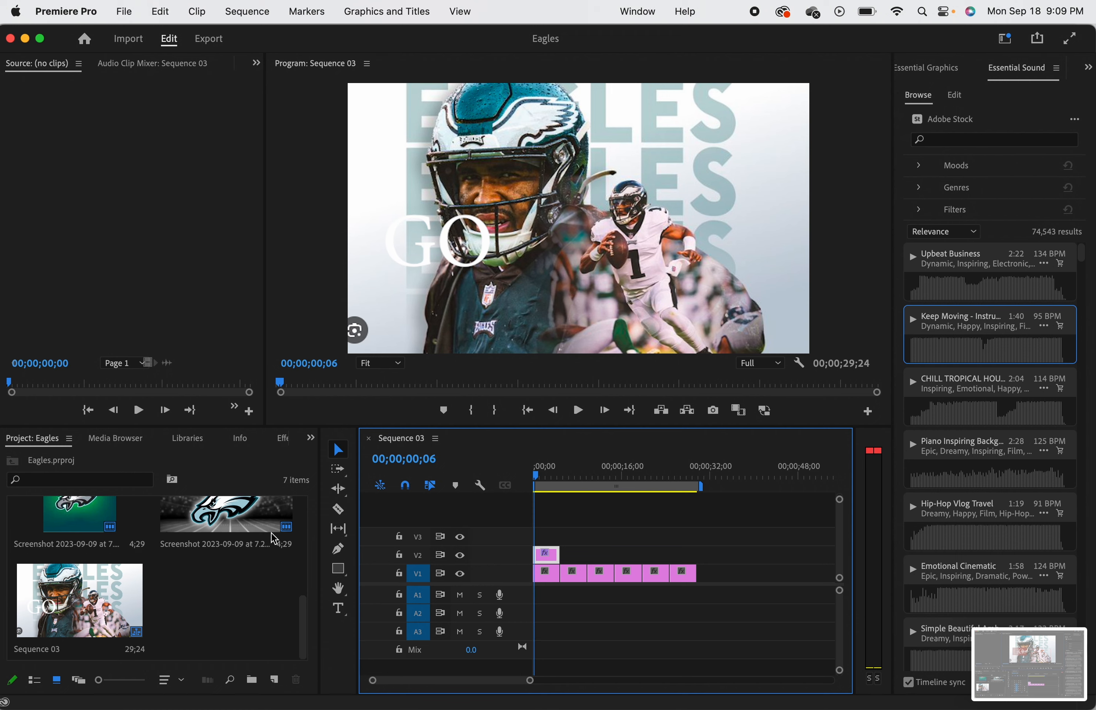
Switch to Finder and expand the Copied_Eagles folder on the Desktop to inspect the collected files.
{"action": "mouse_move", "coordinate": [264, 705]}
{"action": "left_click", "coordinate": [32, 691]}
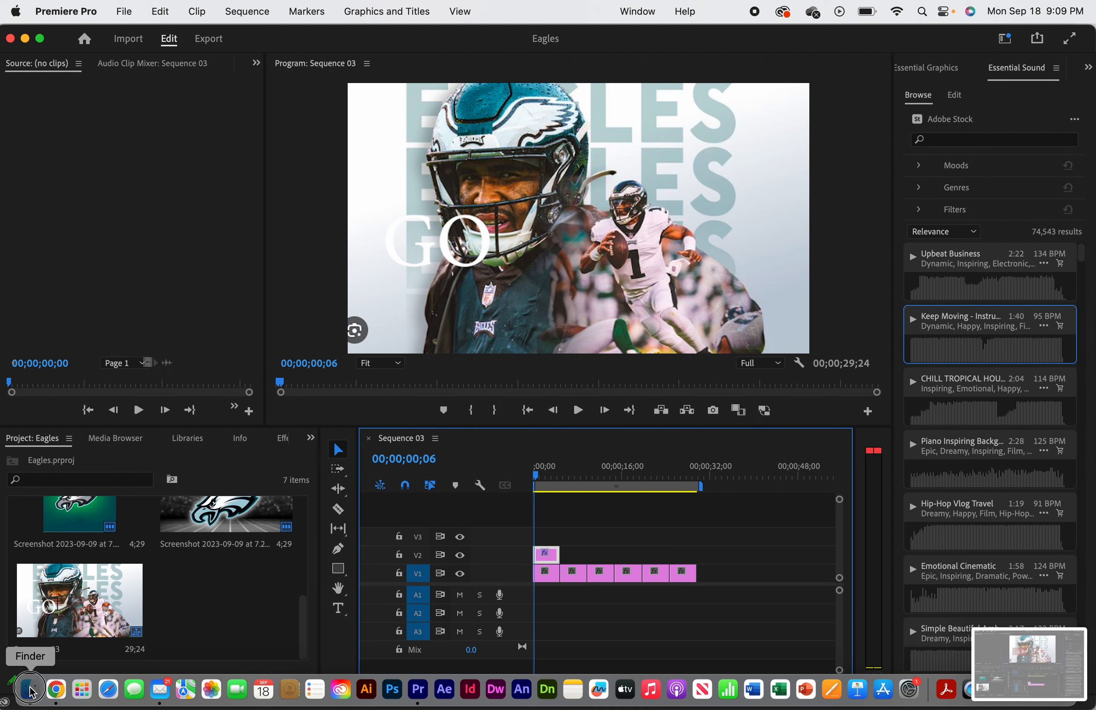
{"action": "left_click", "coordinate": [271, 283]}
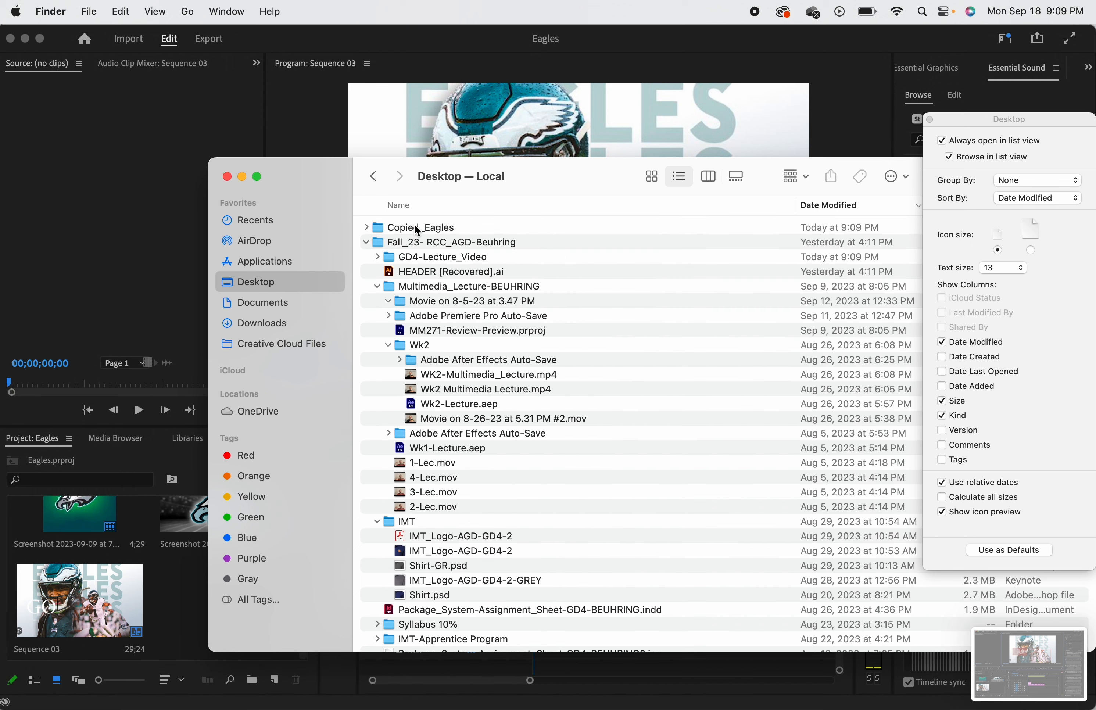
{"action": "left_click", "coordinate": [417, 230]}
{"action": "left_click", "coordinate": [368, 229]}
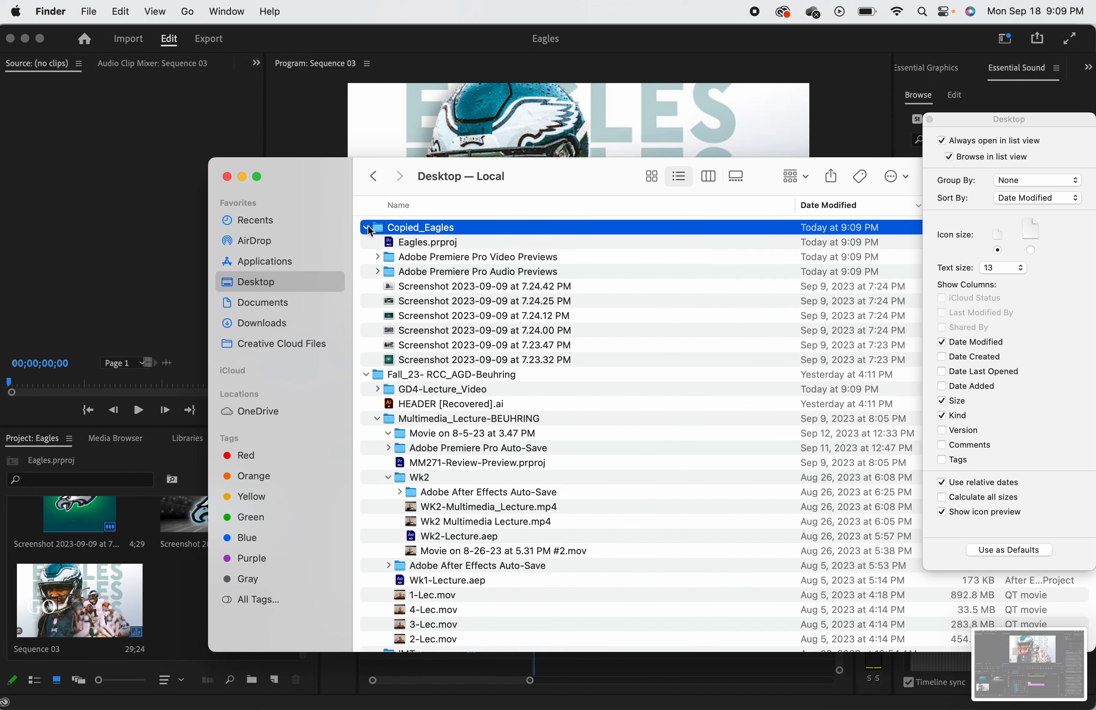
{"action": "left_click", "coordinate": [368, 228]}
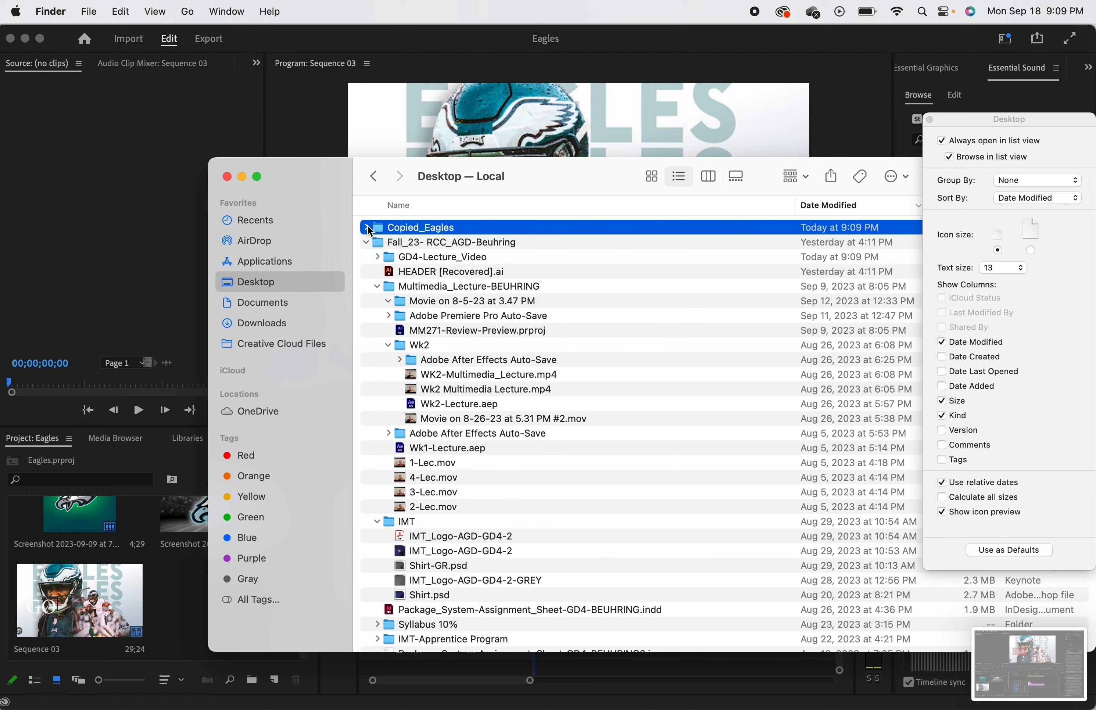
{"action": "left_click", "coordinate": [368, 228]}
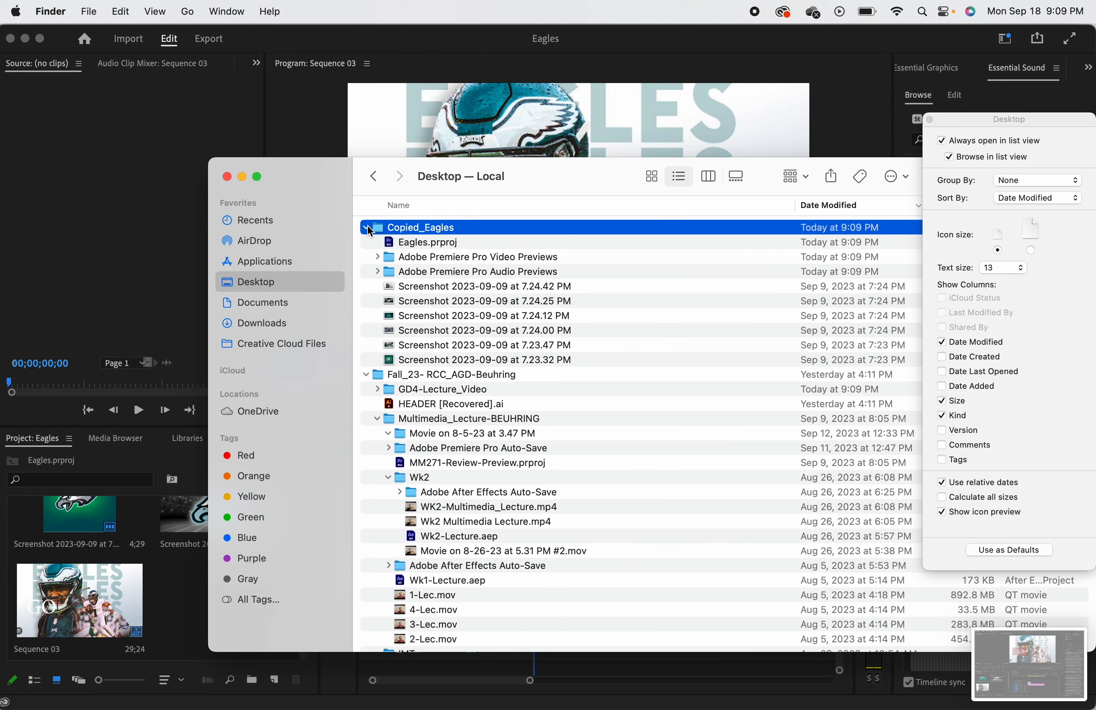
{"action": "left_click", "coordinate": [368, 229]}
{"action": "left_click", "coordinate": [368, 228]}
Check the Eagles.prproj file and the video and audio preview folders inside Copied_Eagles, and collapse the folder.
{"action": "left_click", "coordinate": [397, 245]}
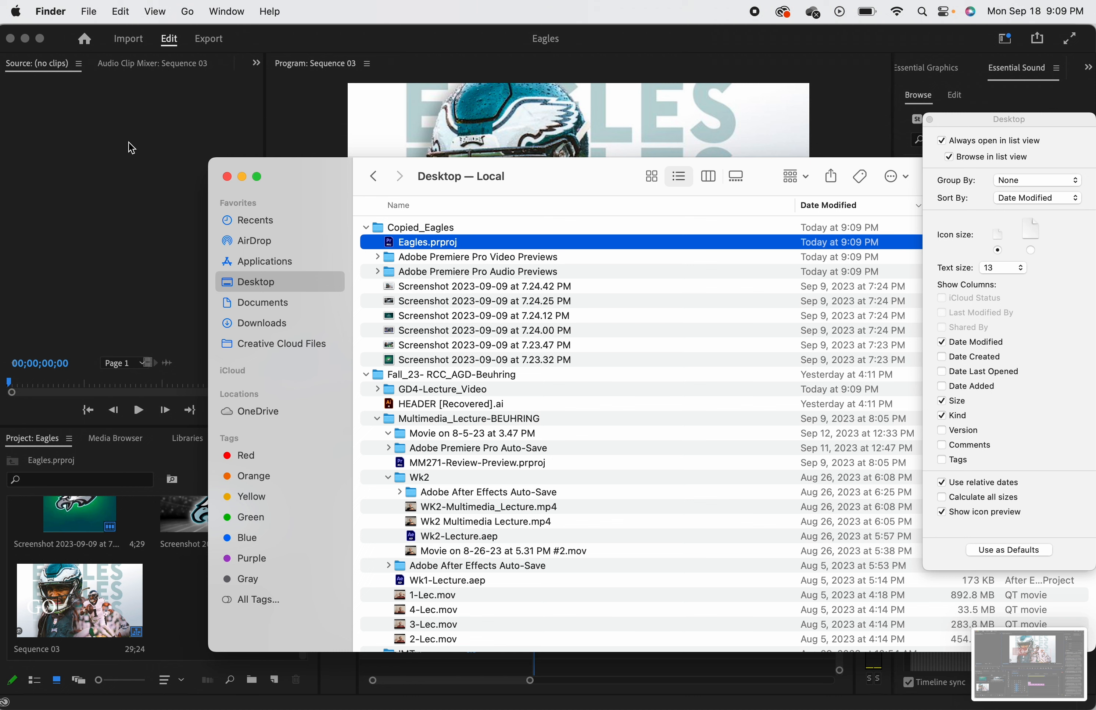
{"action": "left_click", "coordinate": [377, 258]}
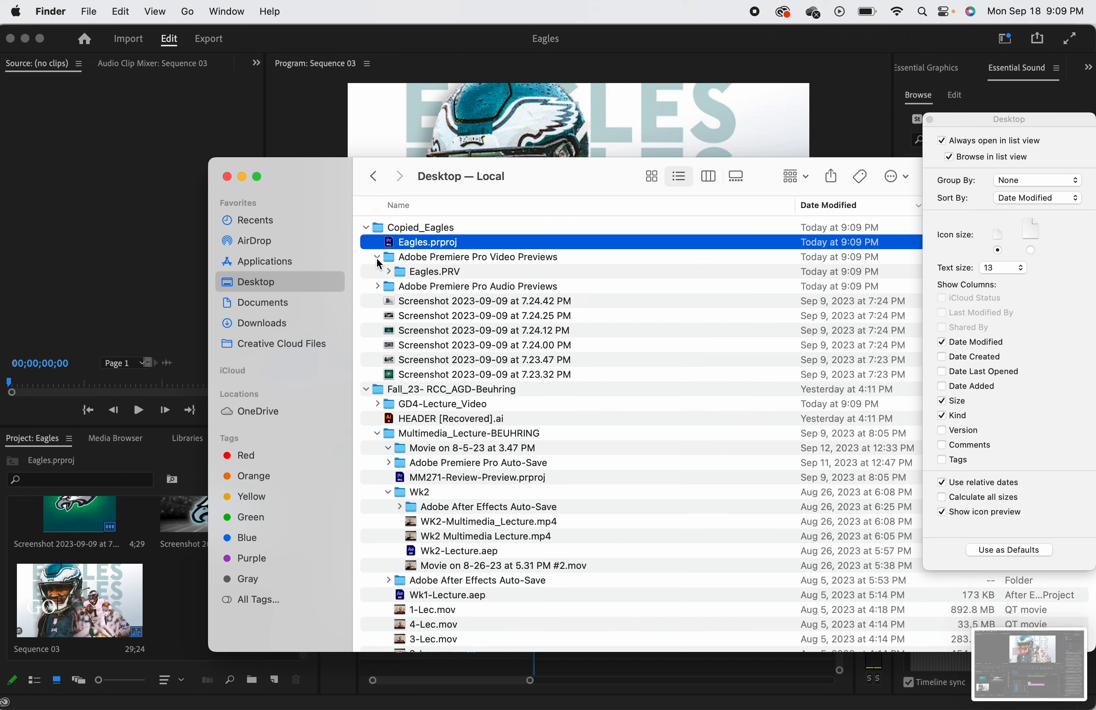
{"action": "left_click", "coordinate": [378, 259]}
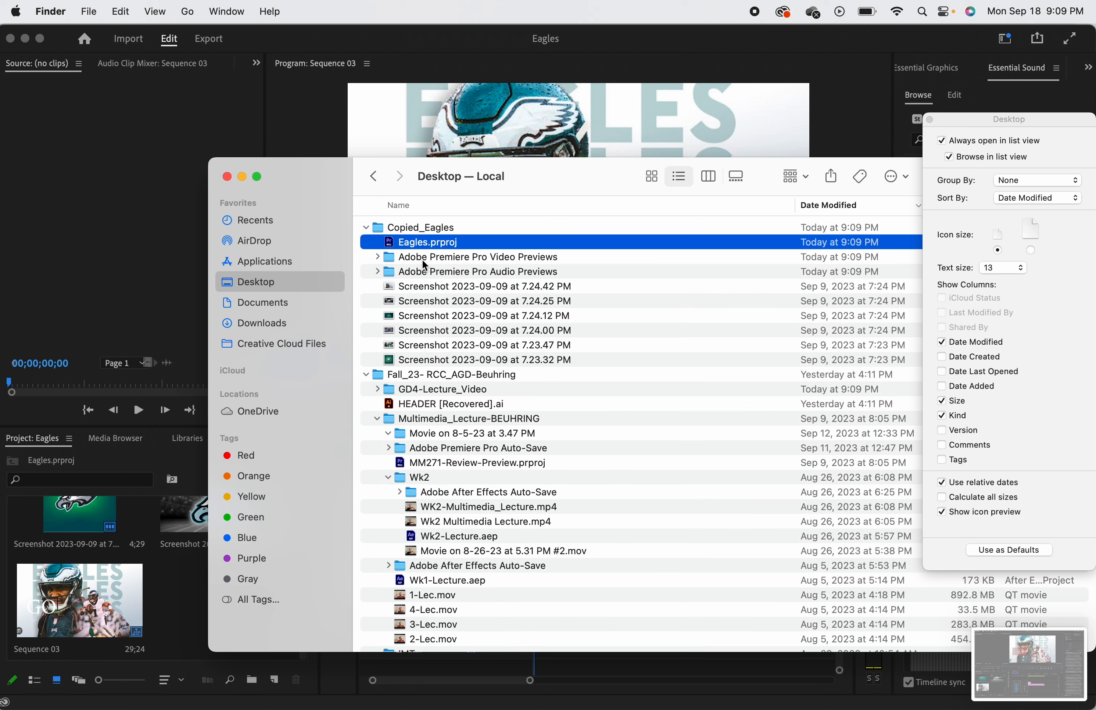
{"action": "left_click", "coordinate": [377, 271]}
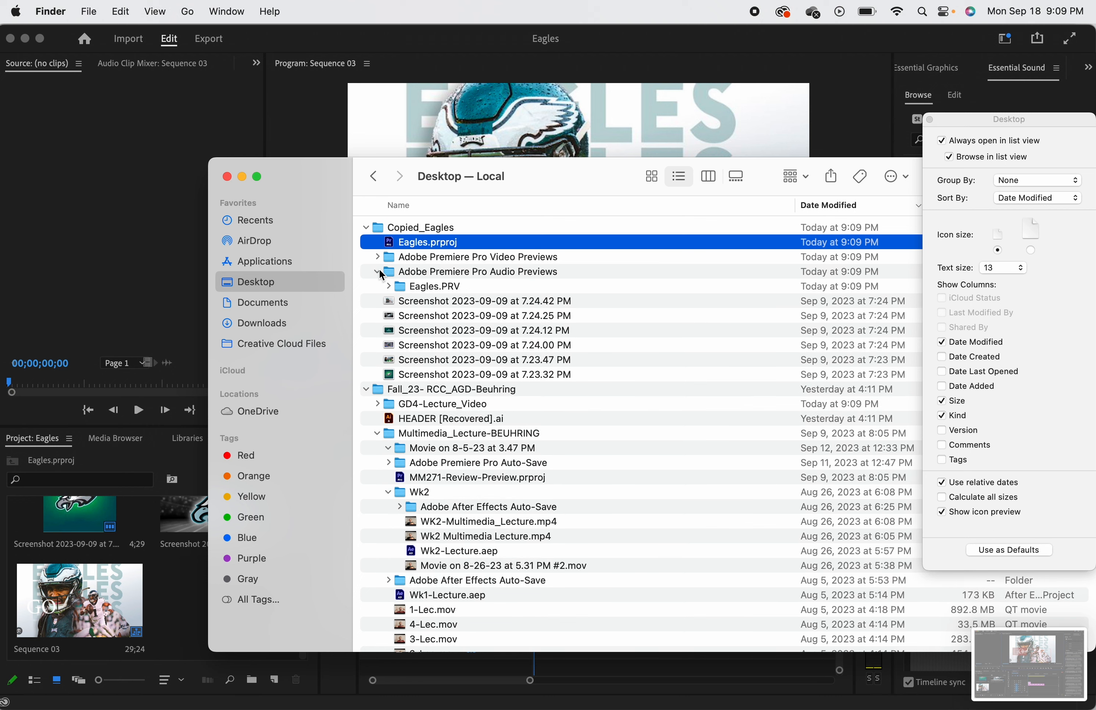
{"action": "left_click", "coordinate": [367, 228]}
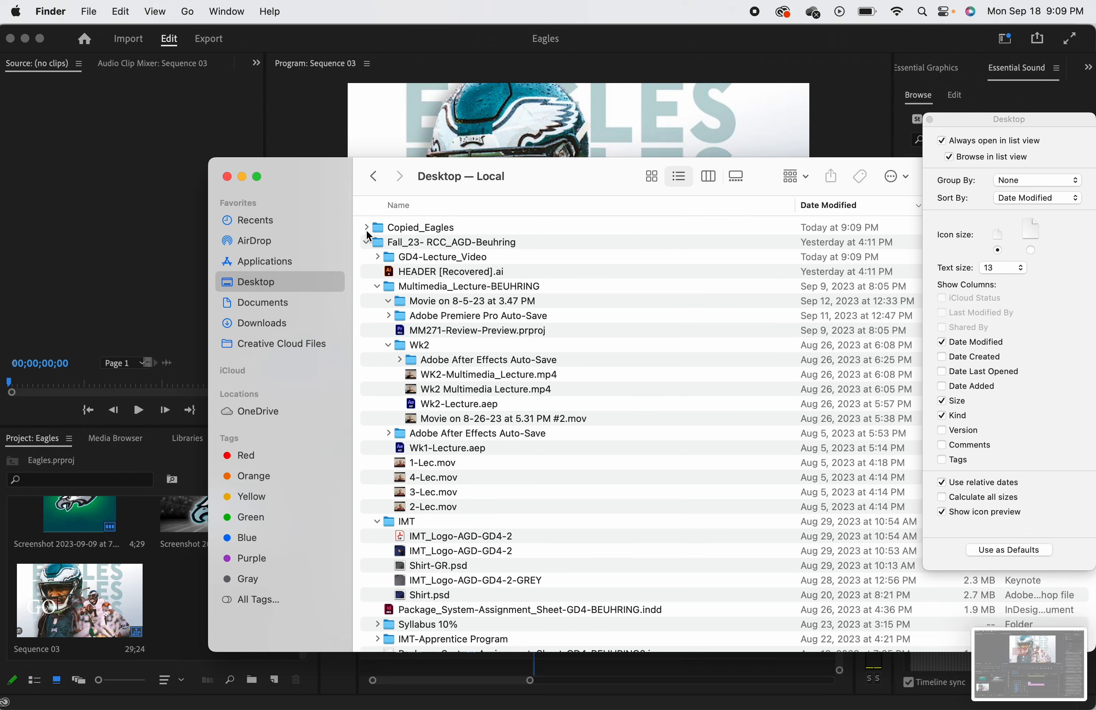
Review the Copied_Eagles folder again as the complete package of project file and media.
{"action": "left_click", "coordinate": [379, 230]}
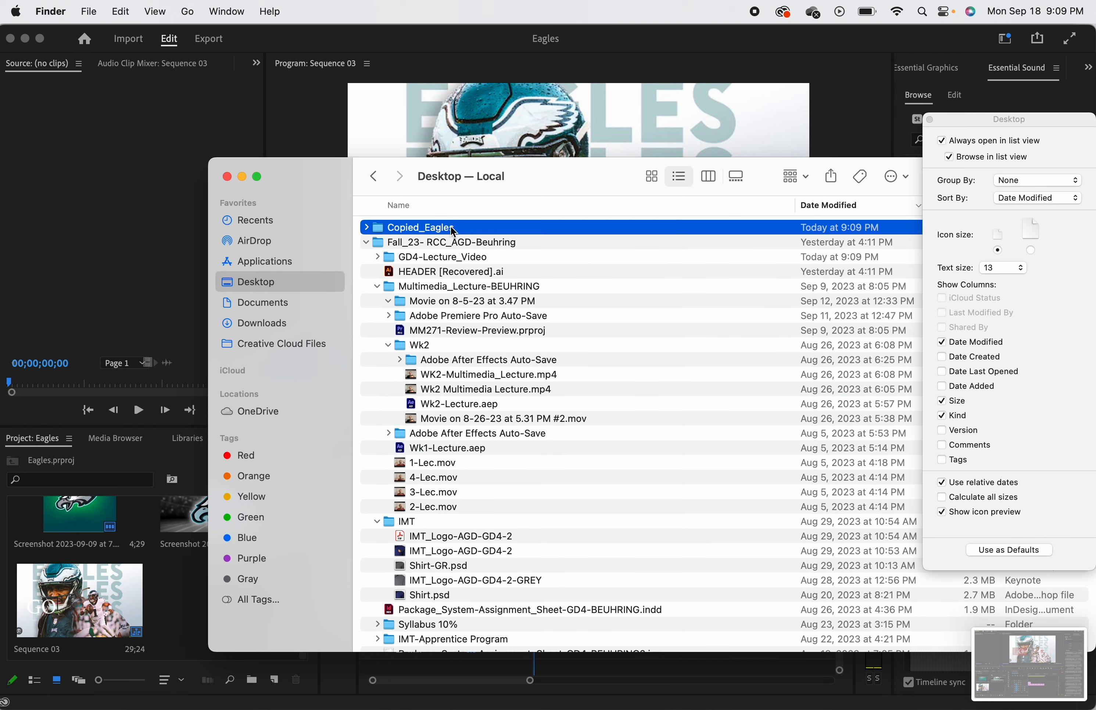
{"action": "left_click", "coordinate": [380, 230]}
{"action": "mouse_move", "coordinate": [381, 232]}
{"action": "left_mouse_down"}
{"action": "mouse_move", "coordinate": [294, 215]}
{"action": "mouse_move", "coordinate": [281, 227]}
{"action": "mouse_move", "coordinate": [277, 206]}
{"action": "mouse_move", "coordinate": [281, 420]}
{"action": "mouse_move", "coordinate": [325, 411]}
{"action": "mouse_move", "coordinate": [399, 289]}
{"action": "mouse_move", "coordinate": [343, 232]}
{"action": "mouse_move", "coordinate": [375, 186]}
{"action": "mouse_move", "coordinate": [368, 180]}
{"action": "mouse_move", "coordinate": [381, 231]}
{"action": "left_mouse_up"}
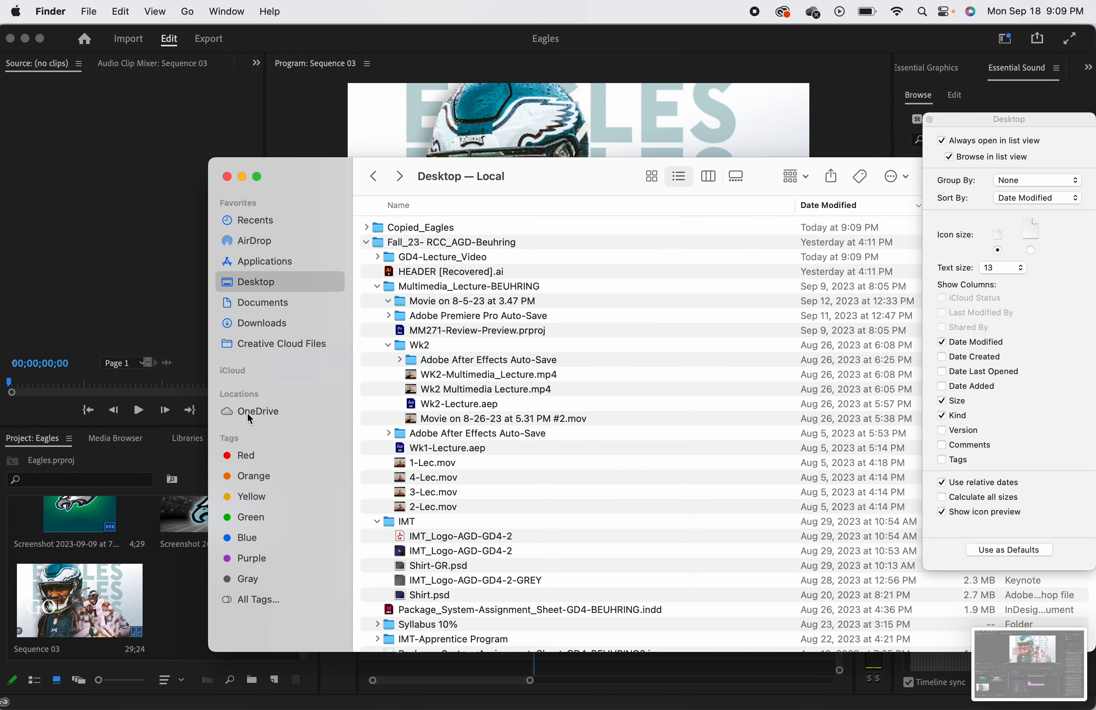
{"action": "left_click", "coordinate": [366, 228]}
{"action": "left_click", "coordinate": [366, 228]}
{"action": "left_click", "coordinate": [366, 228]}
{"action": "left_click", "coordinate": [367, 229]}
{"action": "left_click", "coordinate": [366, 228]}
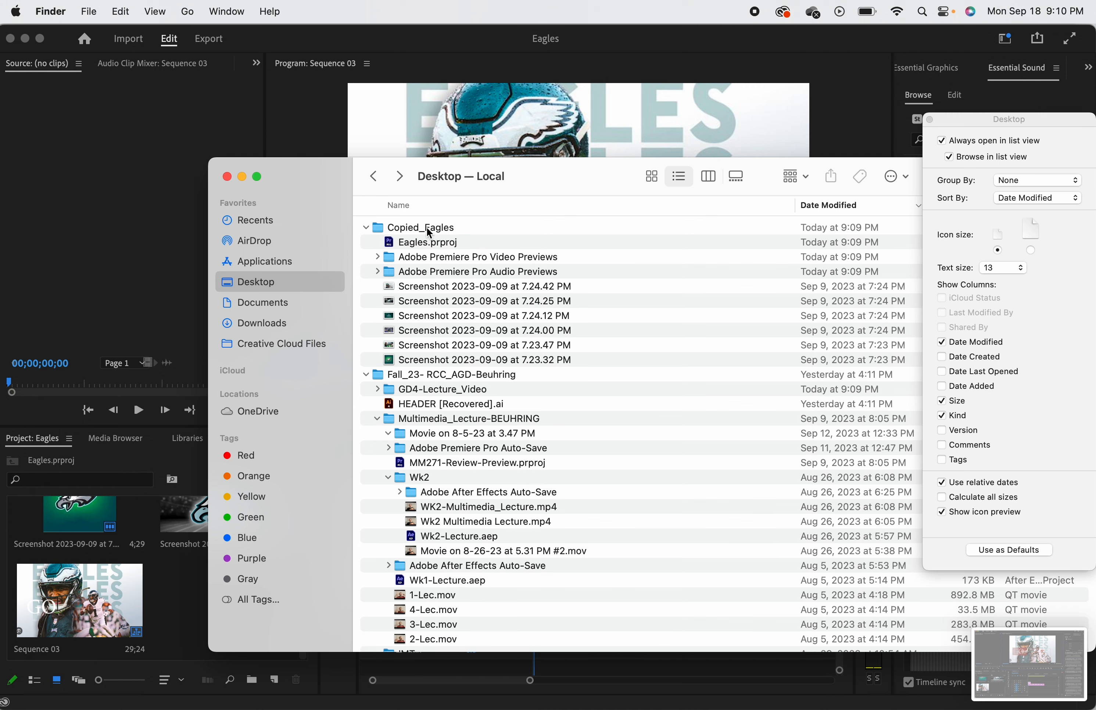
{"action": "left_click", "coordinate": [428, 228]}
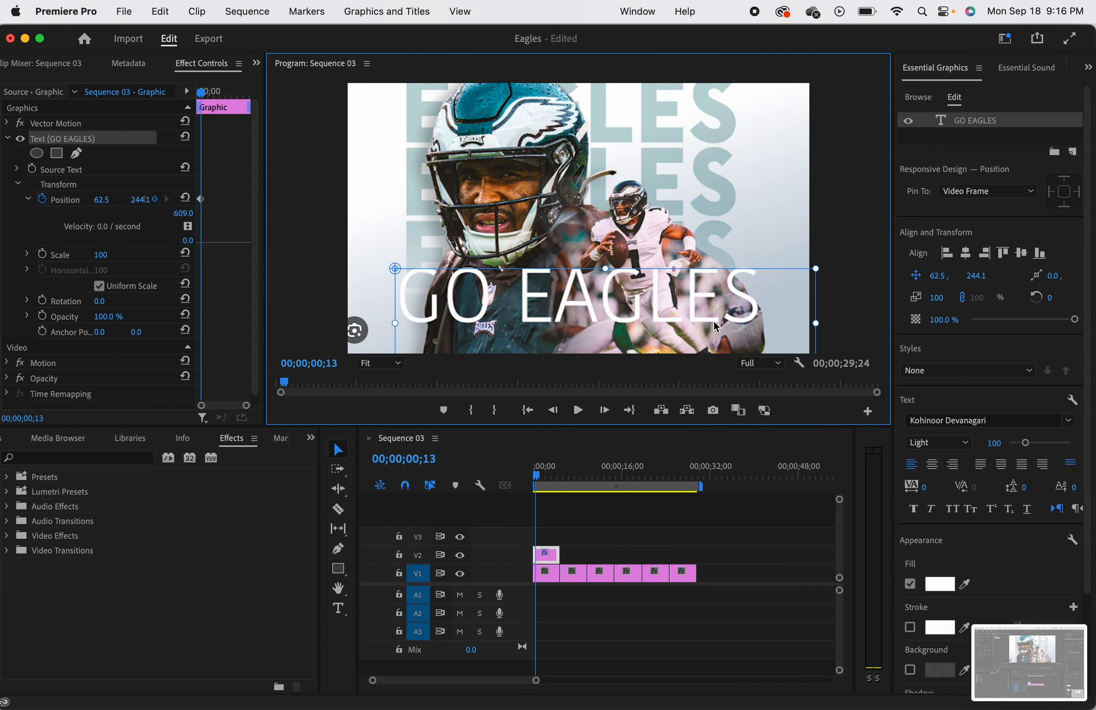
Remove the Position keyframes from the GO EAGLES text and move it past the frame's left edge, to about -498.9, 245.1.
{"action": "left_click_drag", "start_coordinate": [716, 326], "coordinate": [720, 330]}
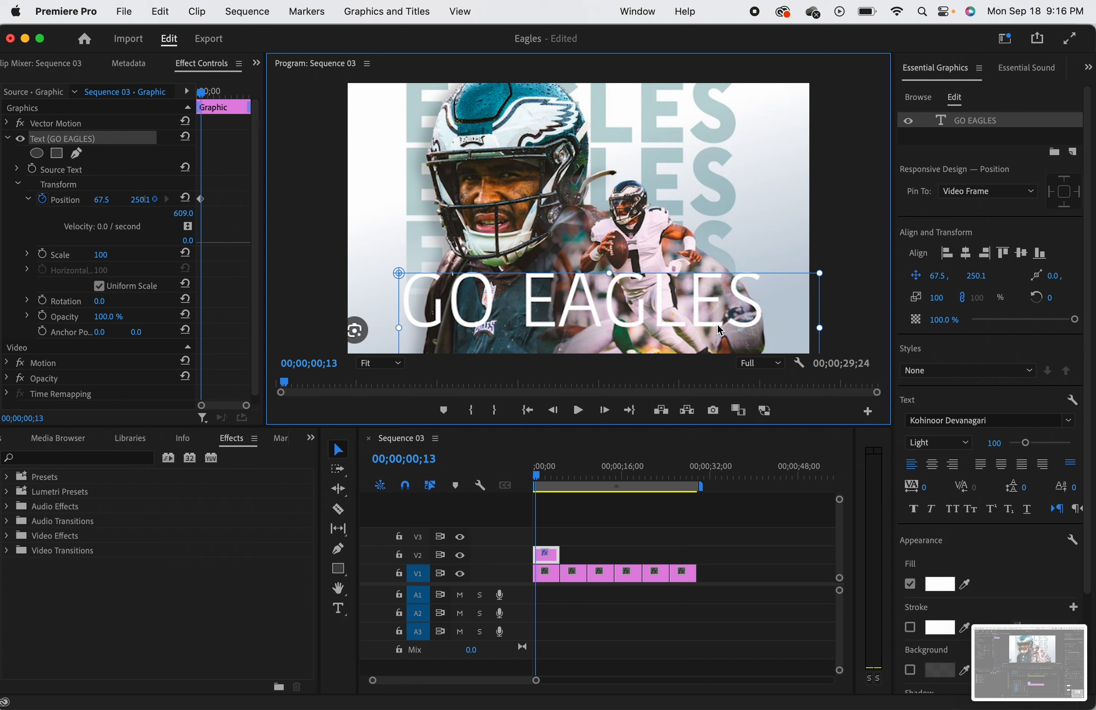
{"action": "left_click_drag", "start_coordinate": [720, 330], "coordinate": [688, 322]}
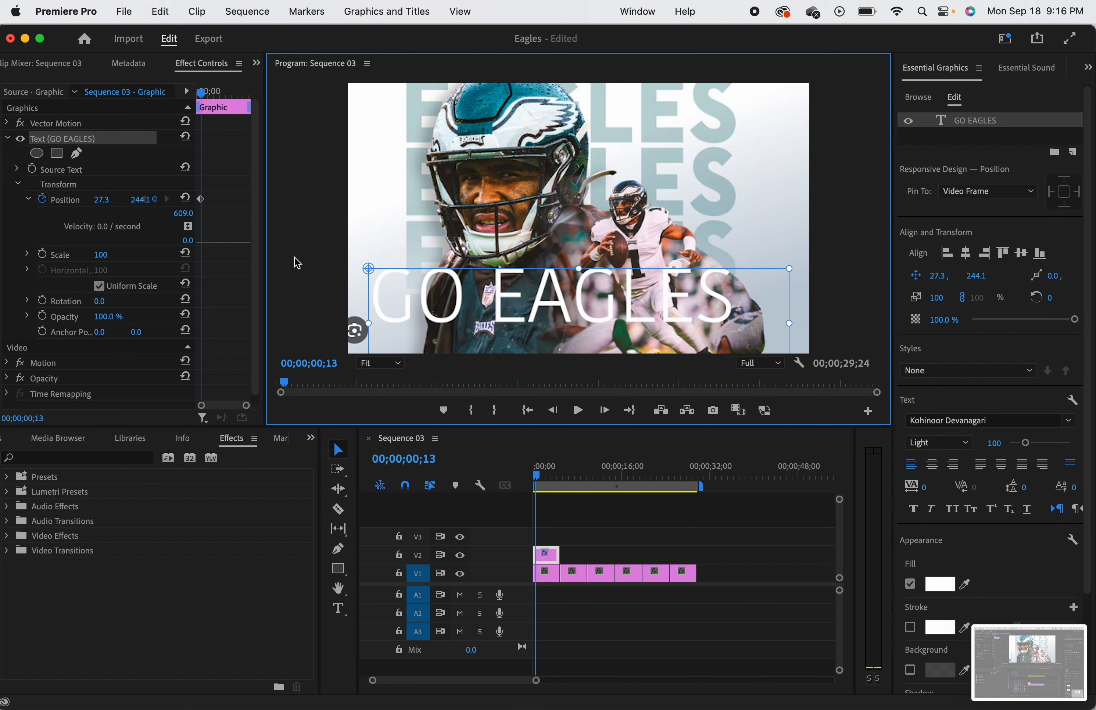
{"action": "left_click", "coordinate": [42, 199]}
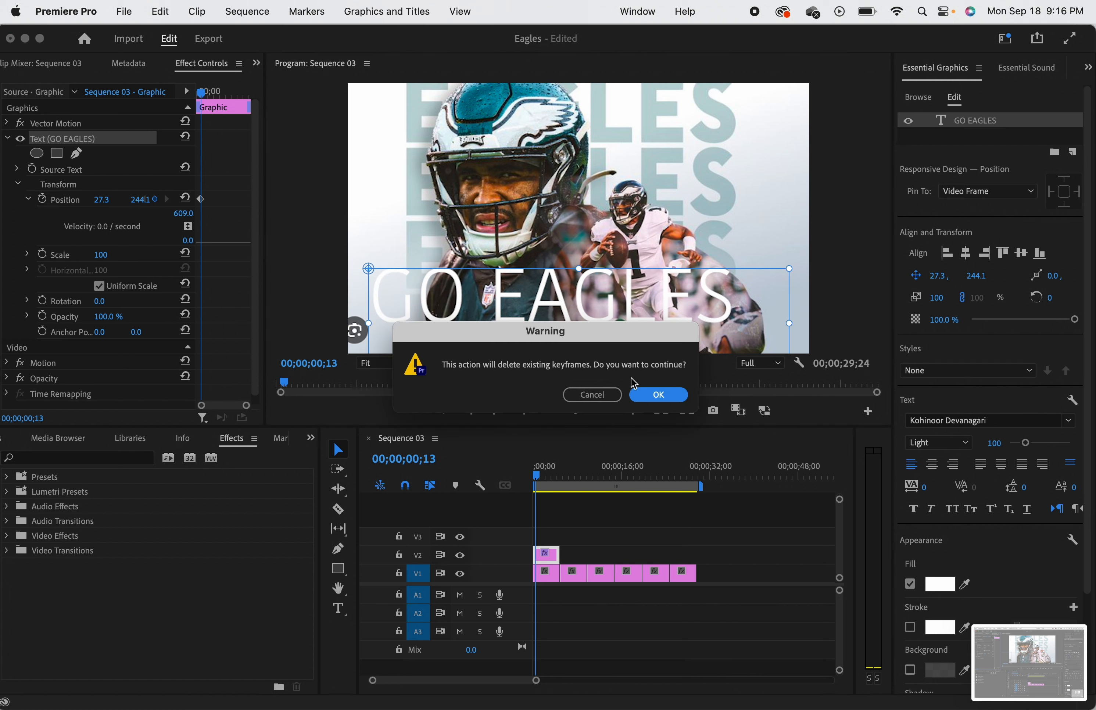
{"action": "left_click", "coordinate": [658, 394]}
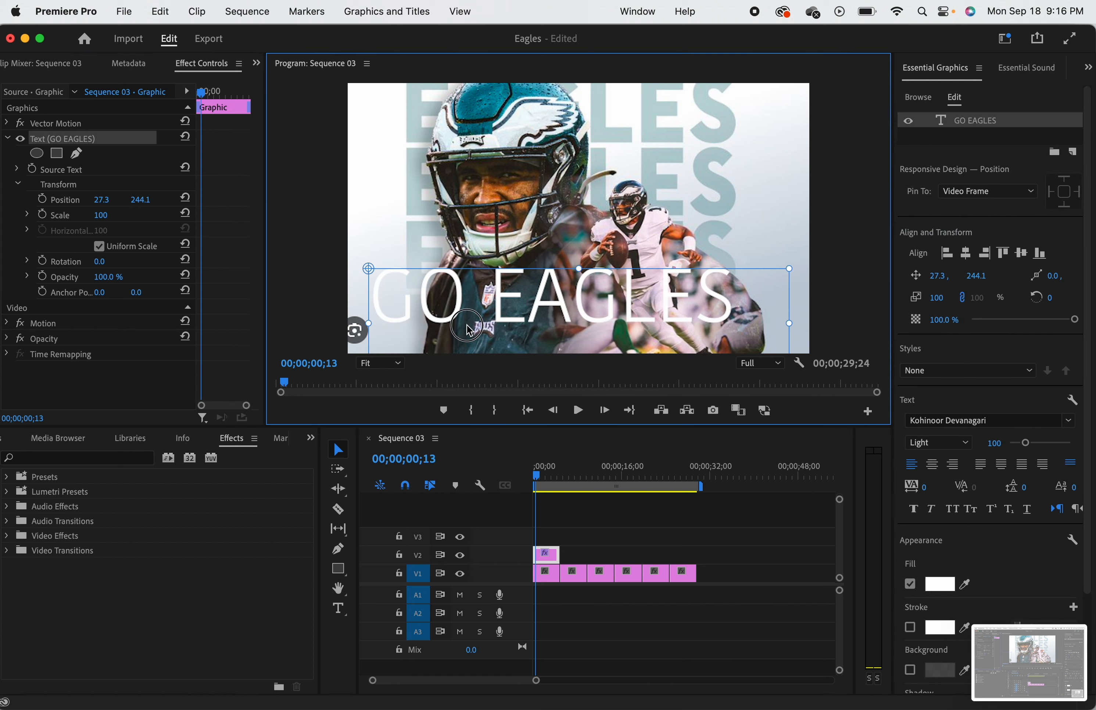
{"action": "left_click_drag", "start_coordinate": [606, 322], "coordinate": [211, 329]}
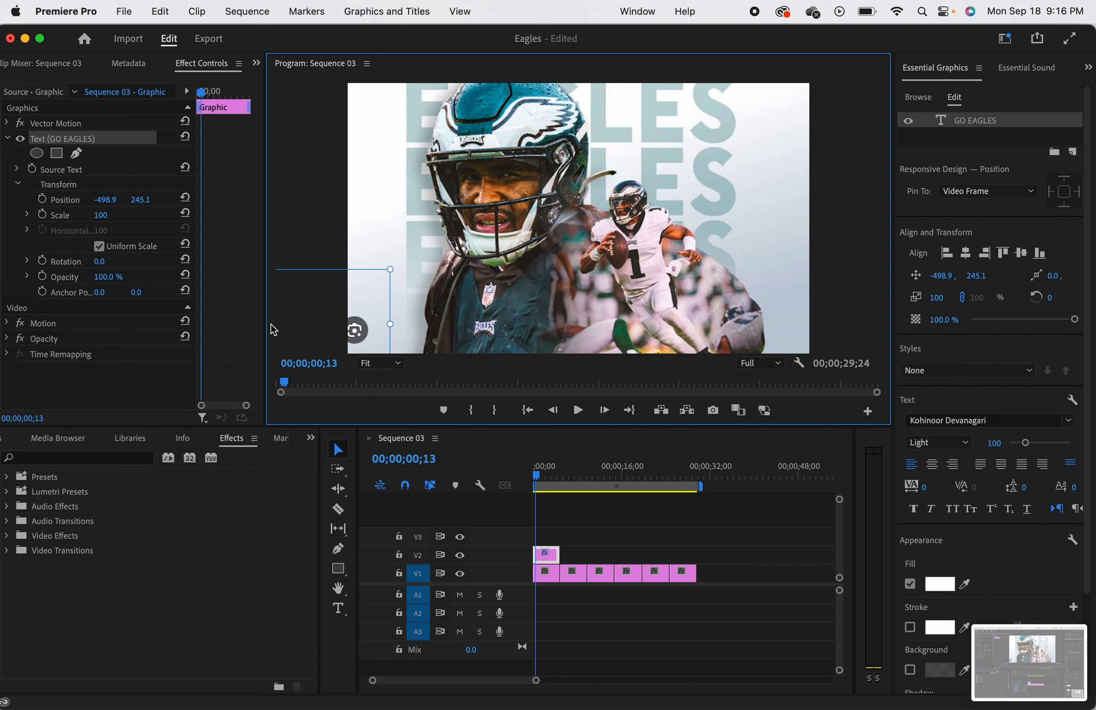
Change the GO EAGLES text's font to Highgate XBold in its source text properties.
{"action": "left_click", "coordinate": [7, 138]}
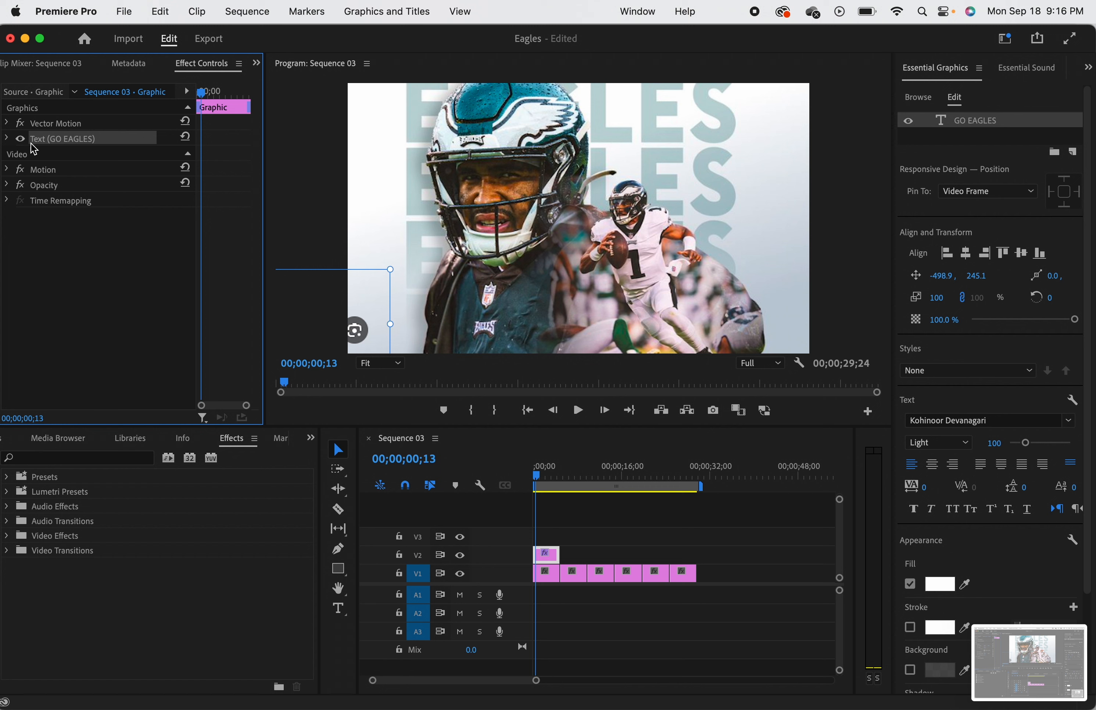
{"action": "left_click", "coordinate": [7, 138]}
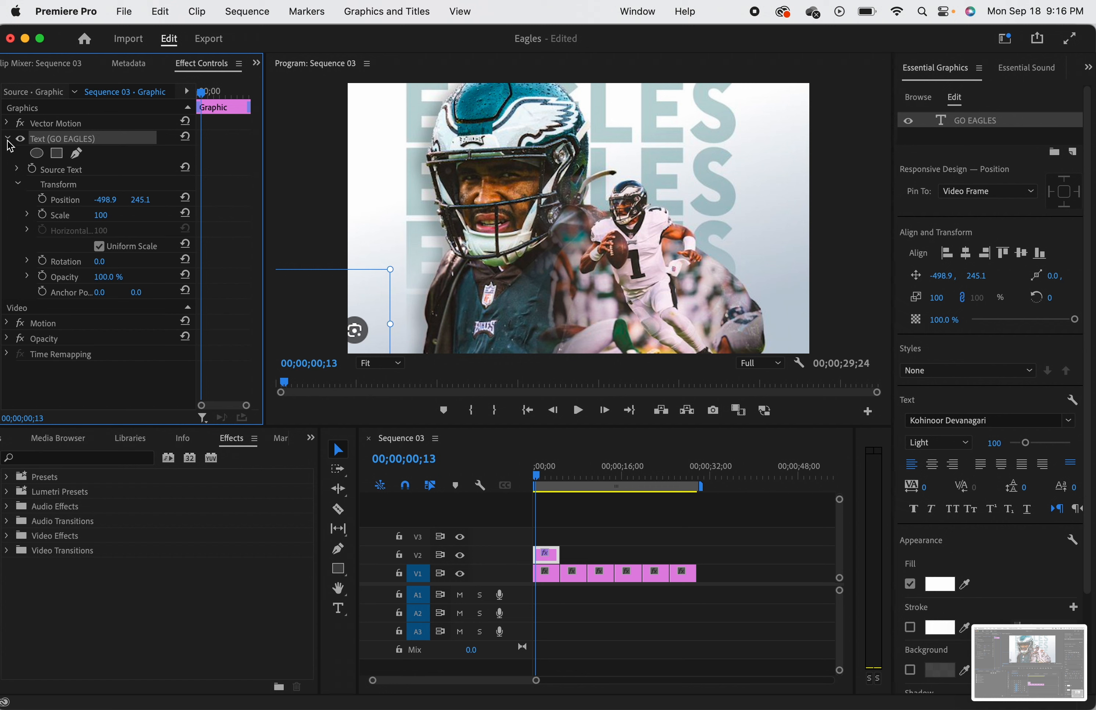
{"action": "left_click", "coordinate": [17, 168]}
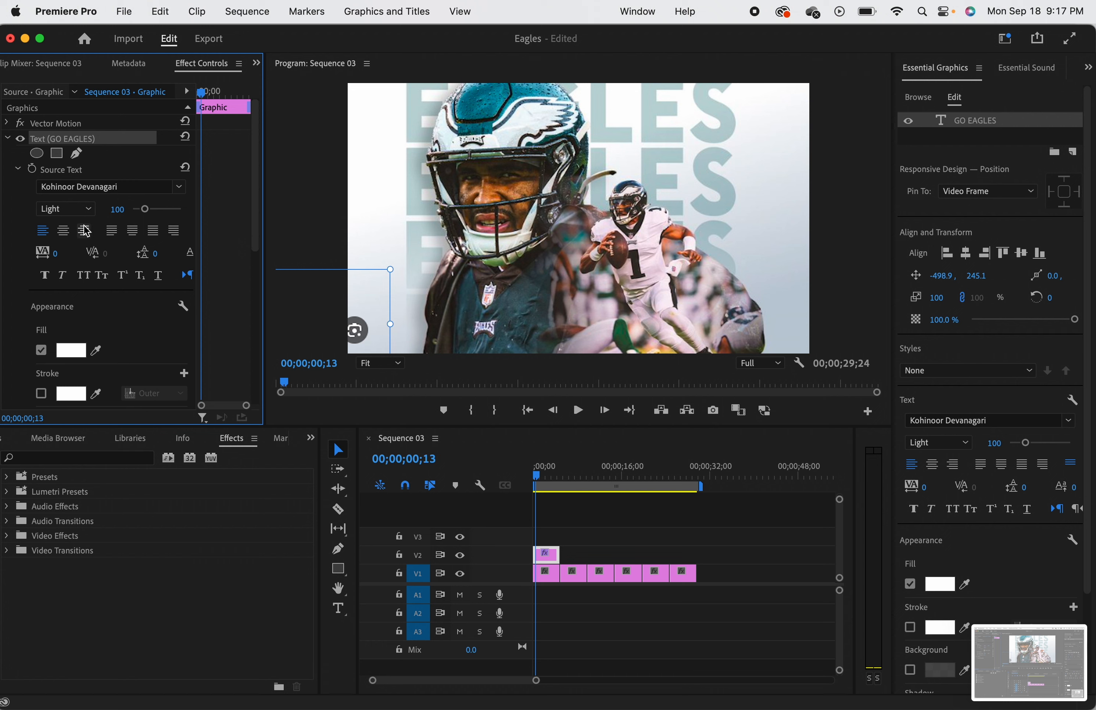
{"action": "scroll", "coordinate": [88, 230], "scroll_direction": "down", "scroll_amount": 5}
{"action": "scroll", "coordinate": [87, 231], "scroll_direction": "up", "scroll_amount": 3}
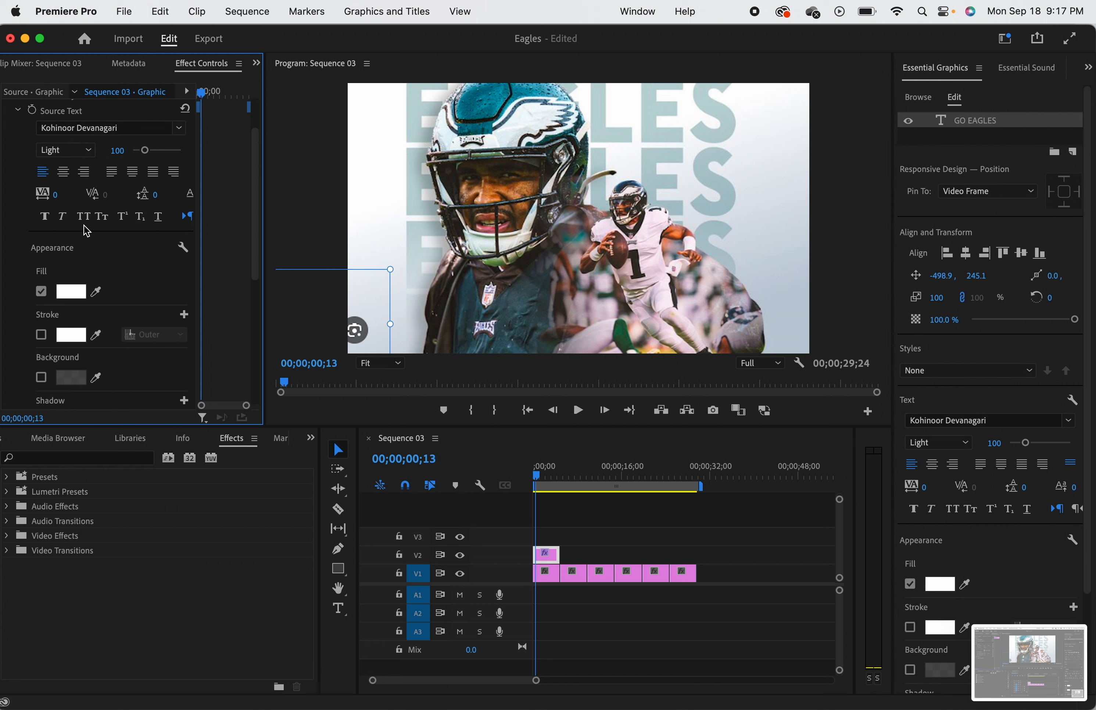
{"action": "left_click", "coordinate": [134, 130]}
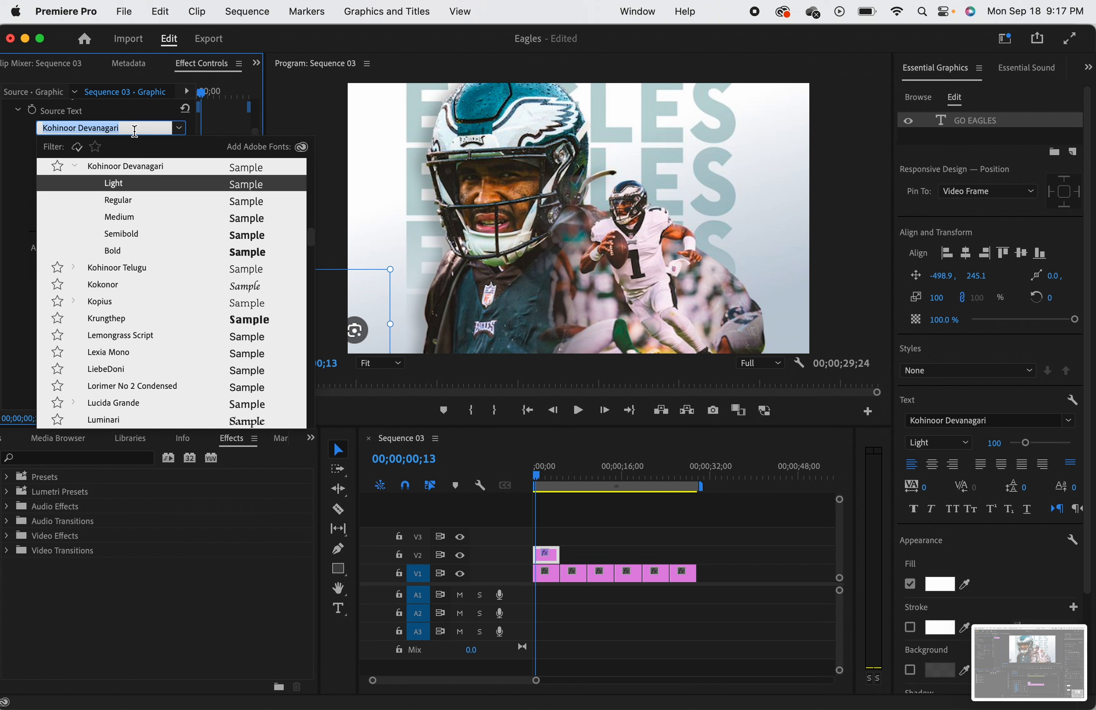
{"action": "type", "text": "high"}
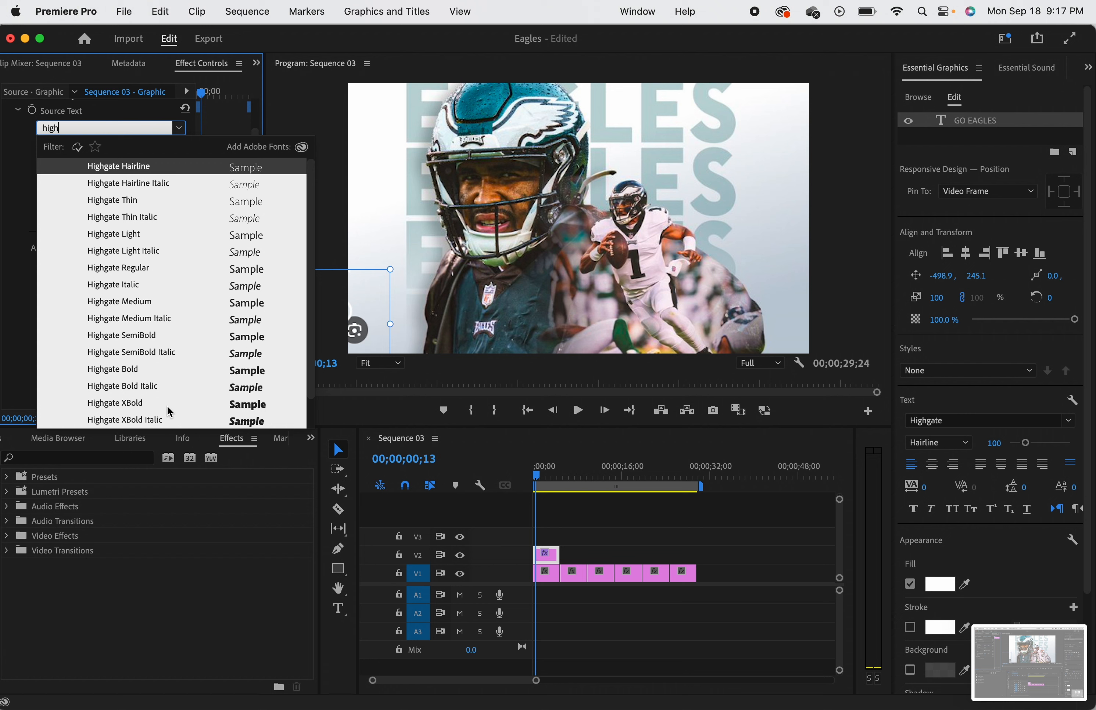
{"action": "left_click", "coordinate": [143, 404]}
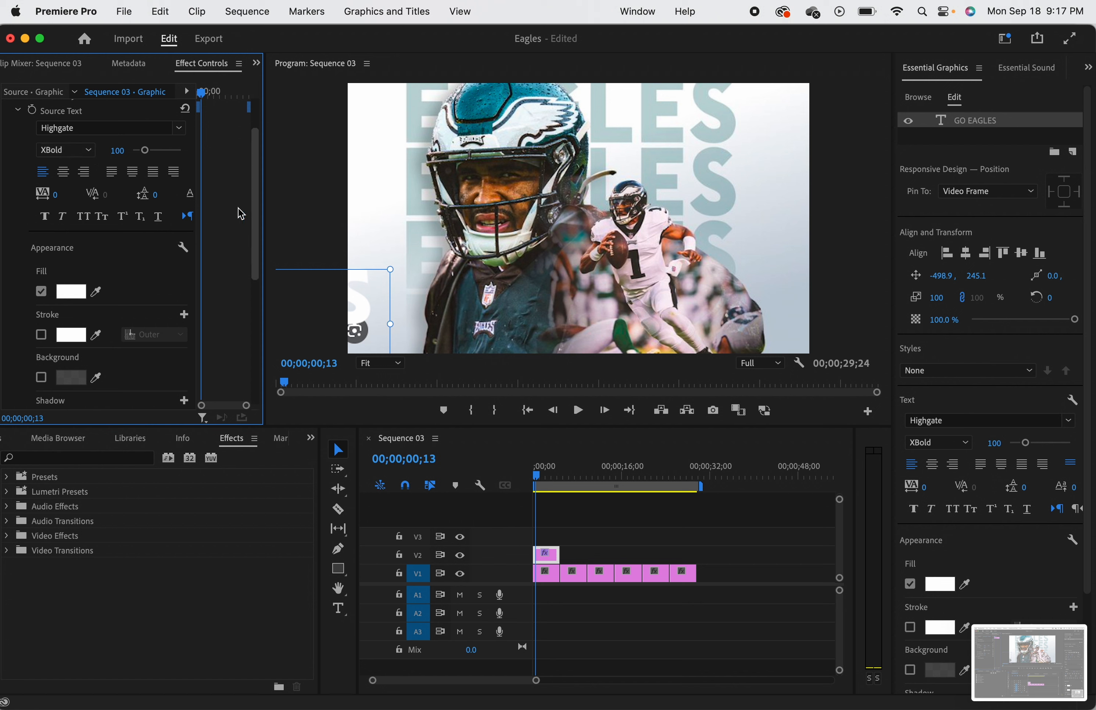
{"action": "left_click", "coordinate": [18, 110]}
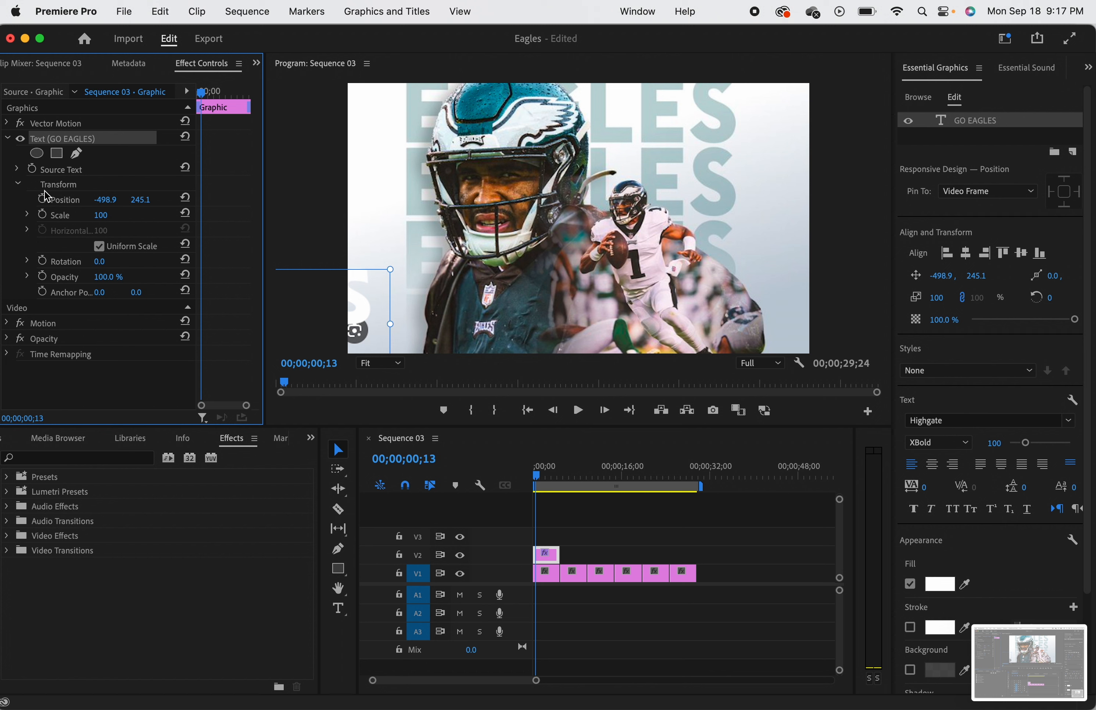
Widen the effect properties area and start Position keyframing for the GO EAGLES text at 00;00;00;00.
{"action": "left_click", "coordinate": [20, 186]}
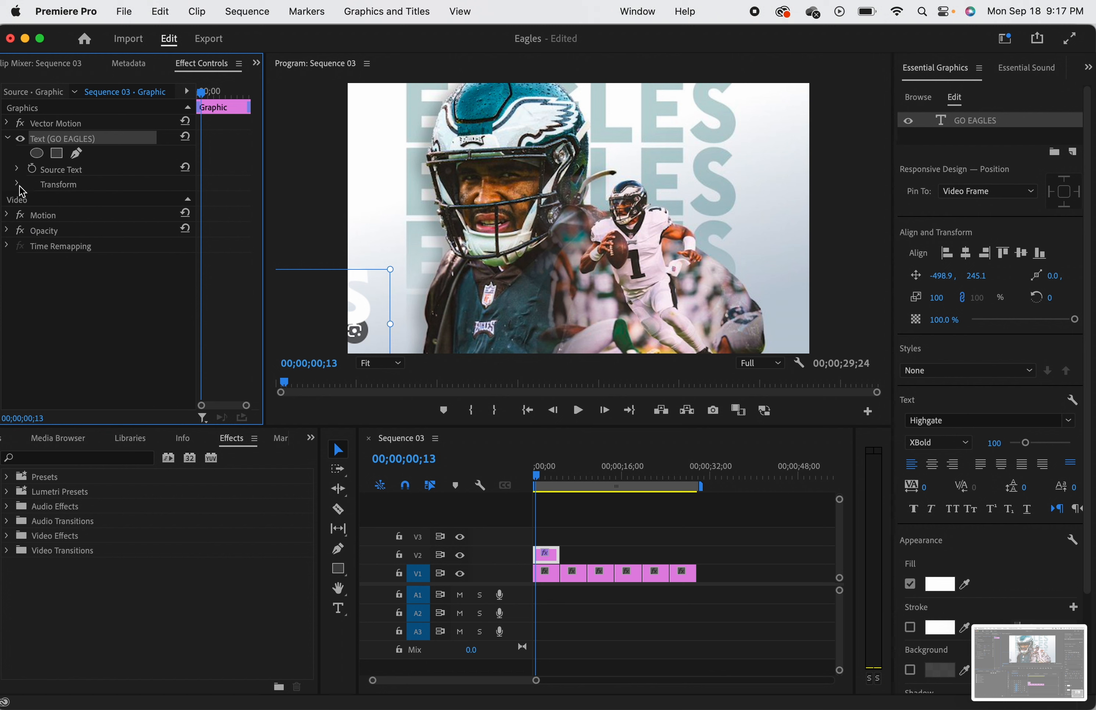
{"action": "left_click", "coordinate": [19, 185]}
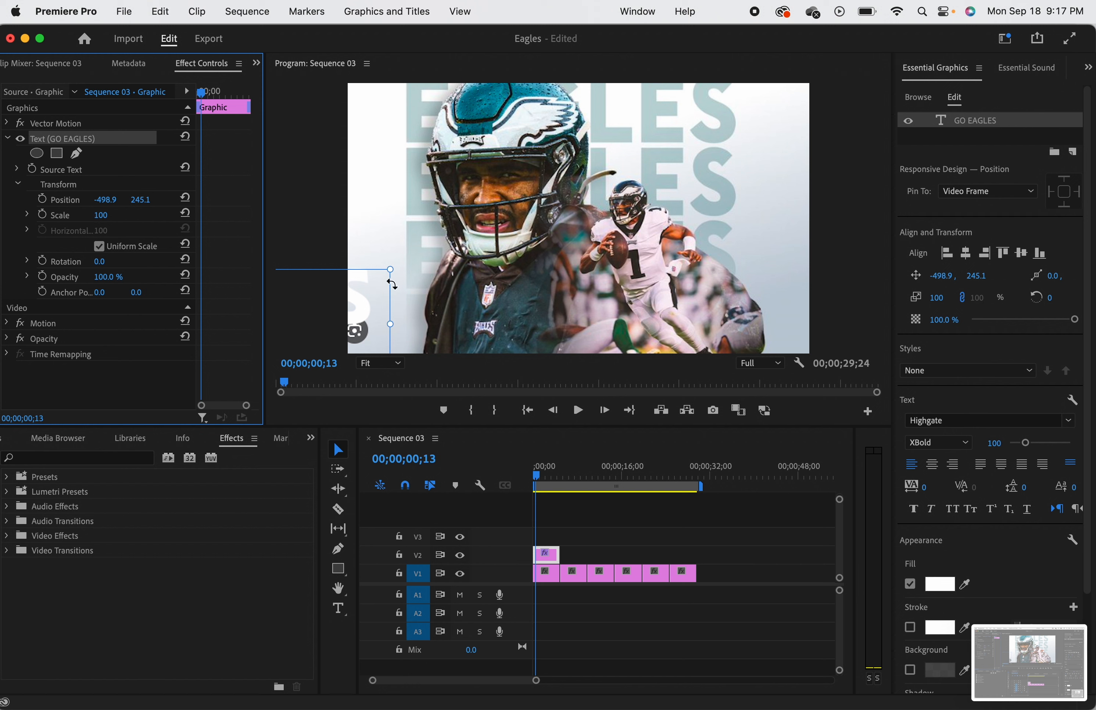
{"action": "key", "text": "Right"}
{"action": "left_click_drag", "start_coordinate": [265, 238], "coordinate": [411, 239]}
{"action": "left_click_drag", "start_coordinate": [304, 241], "coordinate": [227, 235]}
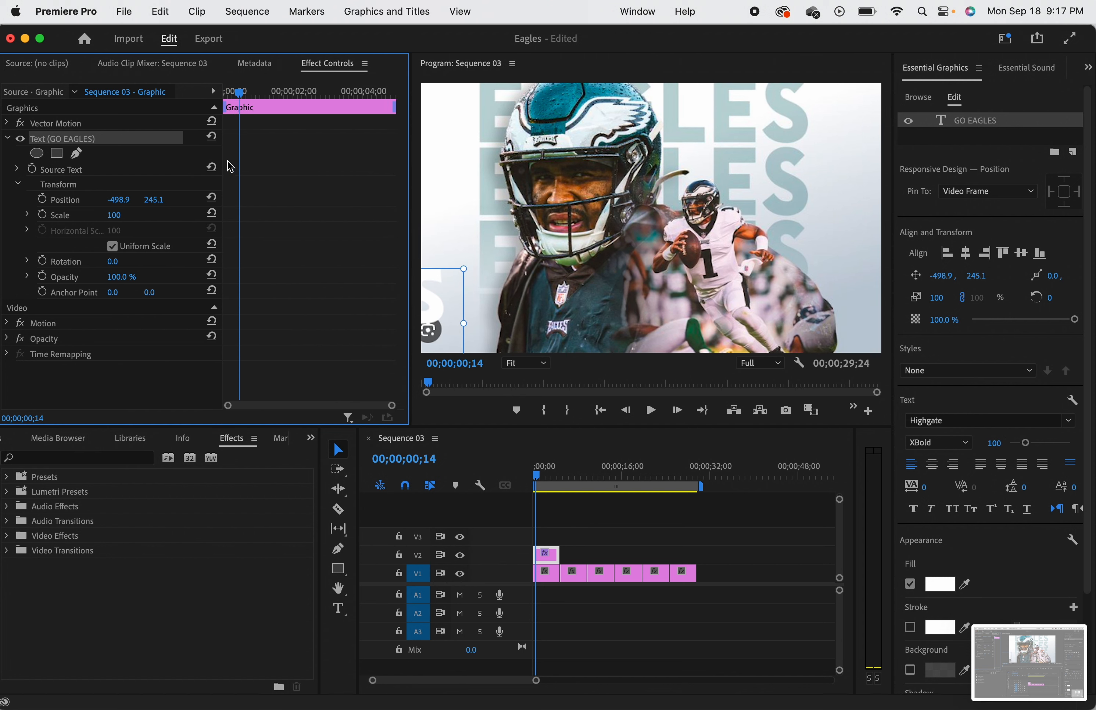
{"action": "left_click_drag", "start_coordinate": [238, 91], "coordinate": [201, 98]}
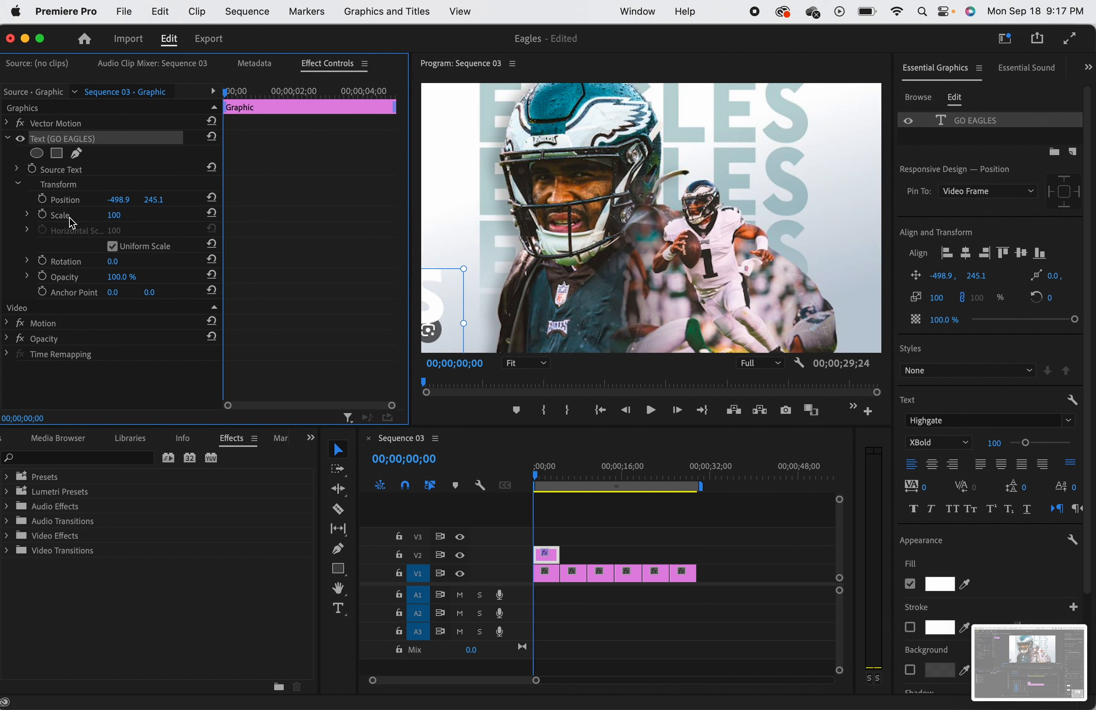
{"action": "left_click", "coordinate": [43, 201]}
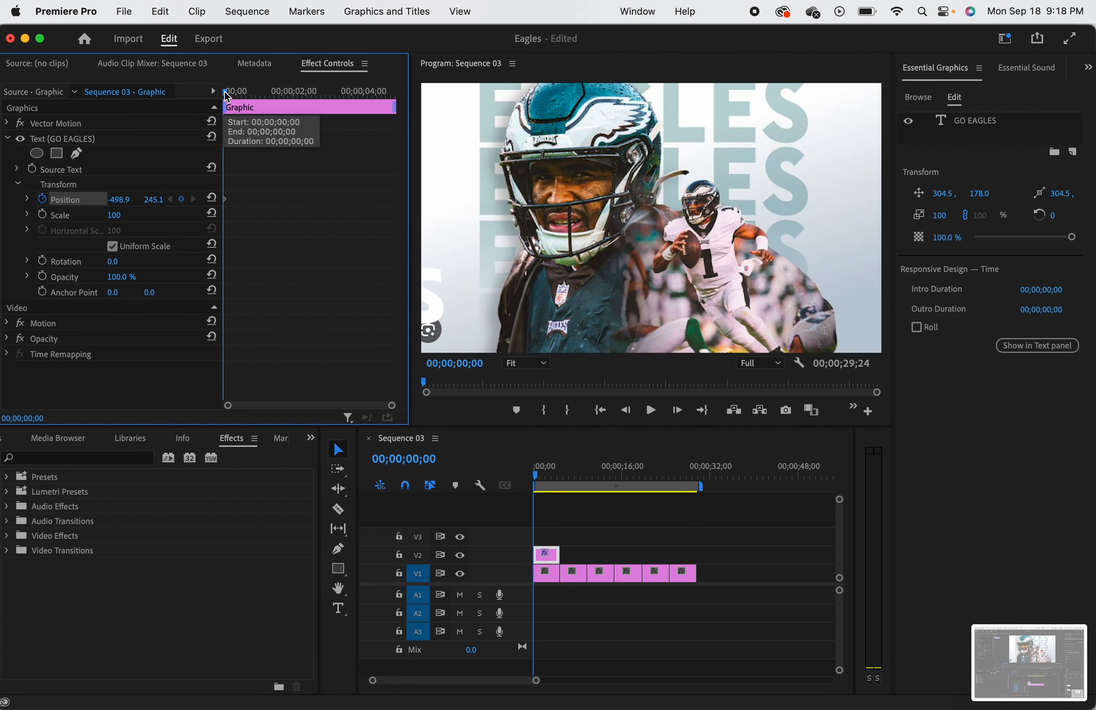
At 00;00;01;27, move the GO EAGLES text across into the frame to about 51.3, 245.1 as a second Position keyframe.
{"action": "left_click", "coordinate": [237, 93]}
{"action": "left_click_drag", "start_coordinate": [239, 97], "coordinate": [289, 100]}
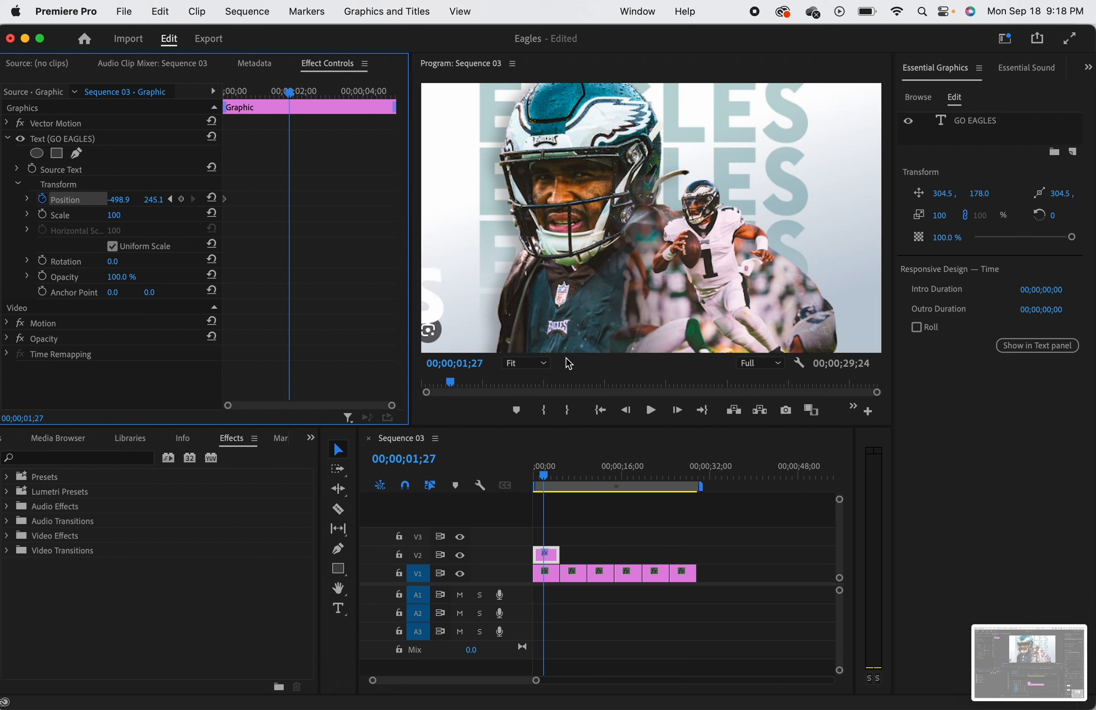
{"action": "left_click", "coordinate": [439, 316]}
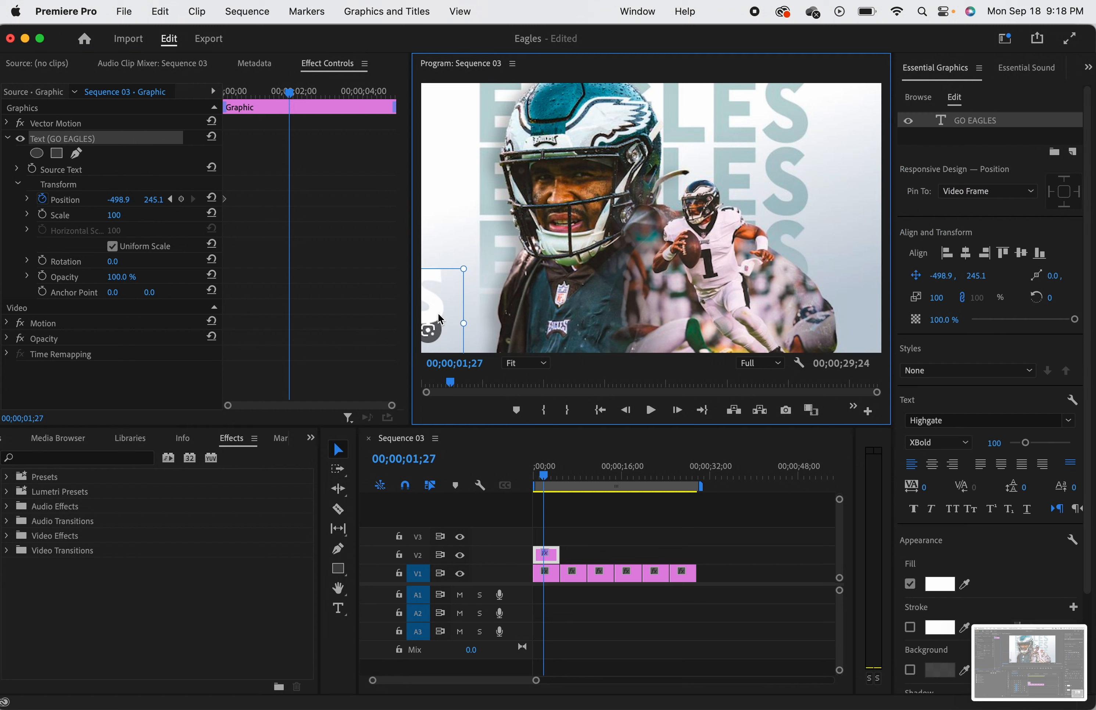
{"action": "left_click_drag", "start_coordinate": [440, 316], "coordinate": [858, 321]}
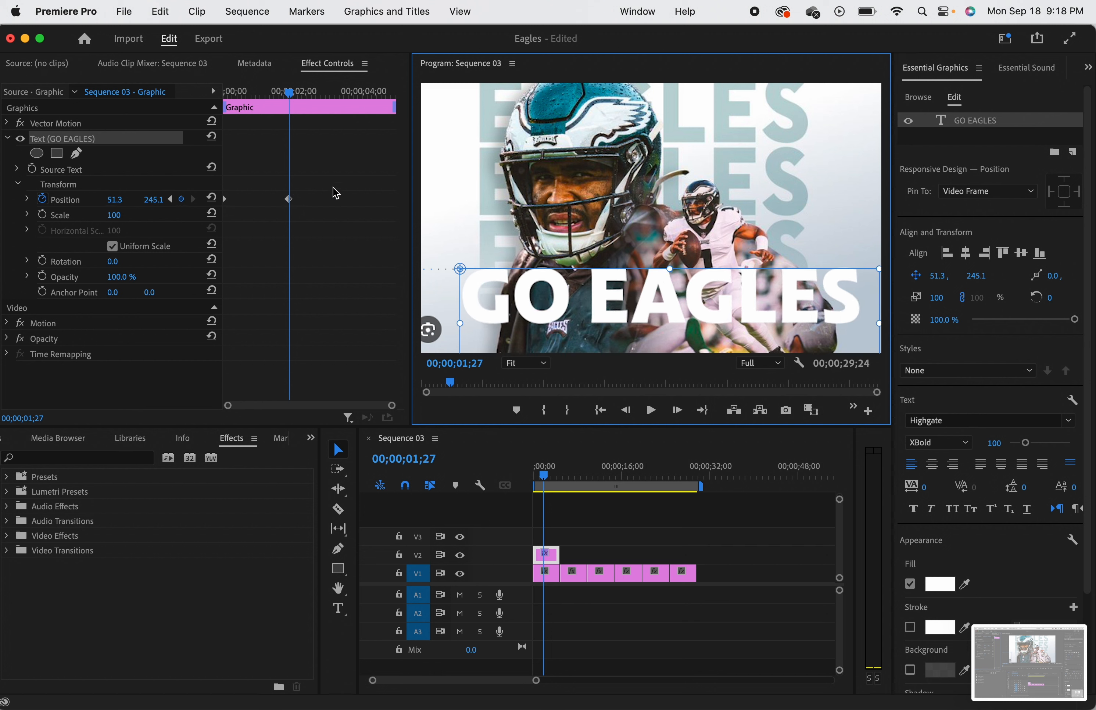
Play the sequence from the start to preview the GO EAGLES text sliding in.
{"action": "left_click_drag", "start_coordinate": [294, 96], "coordinate": [224, 95]}
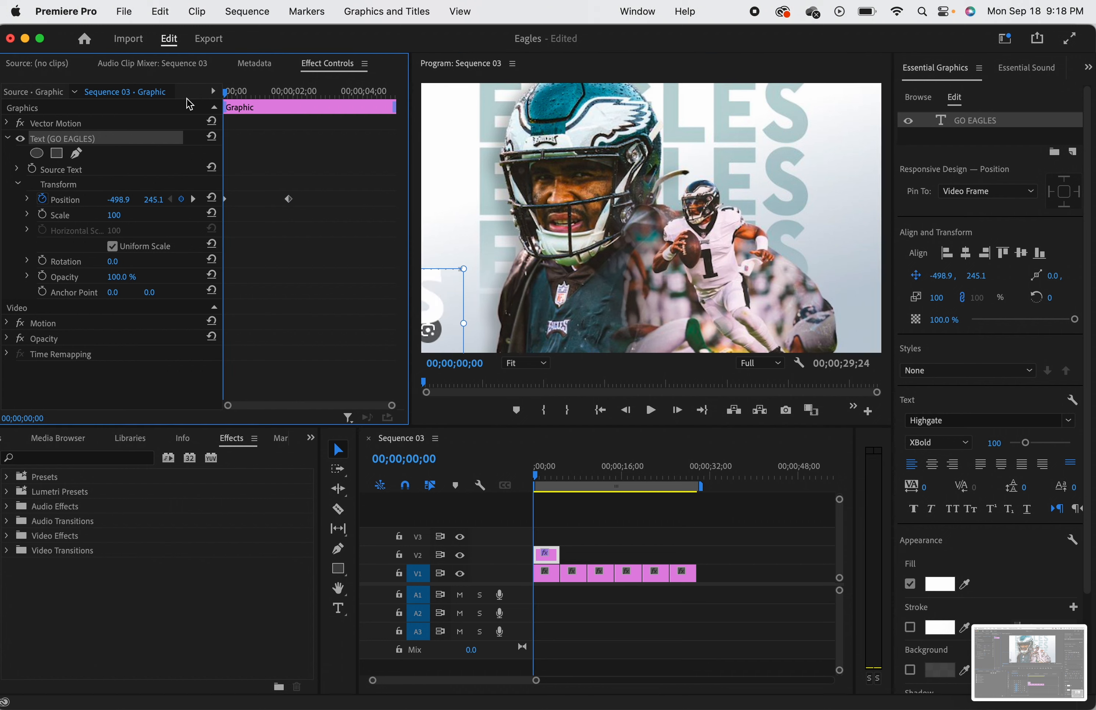
{"action": "key", "text": "space"}
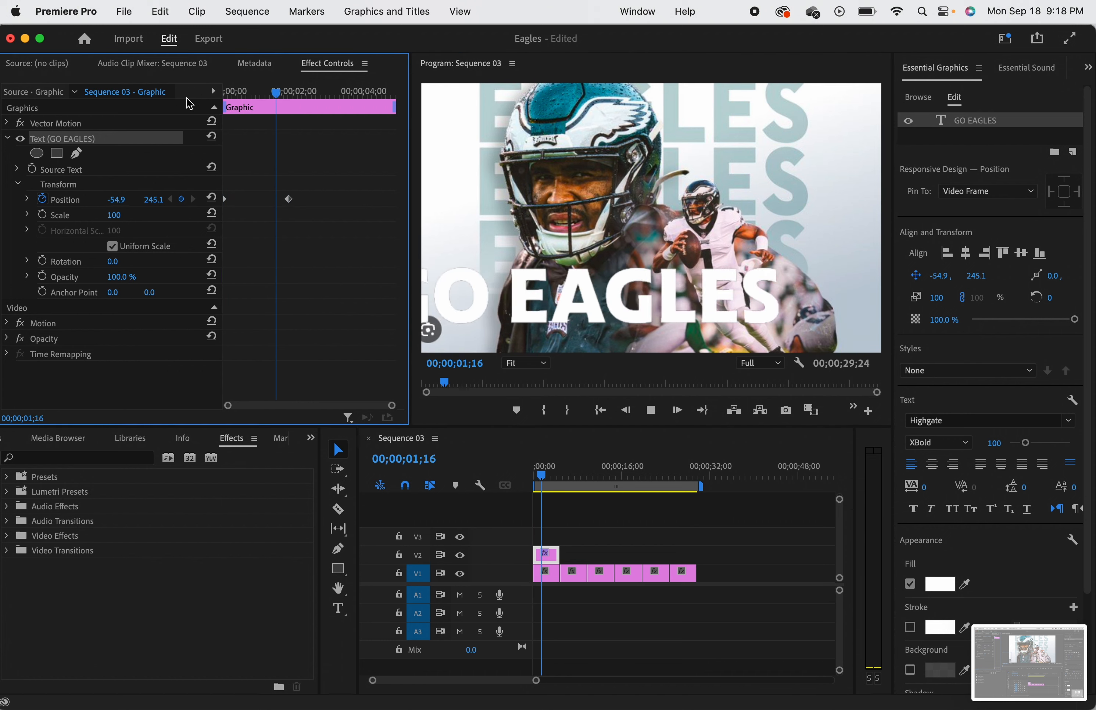
{"action": "key", "text": "space"}
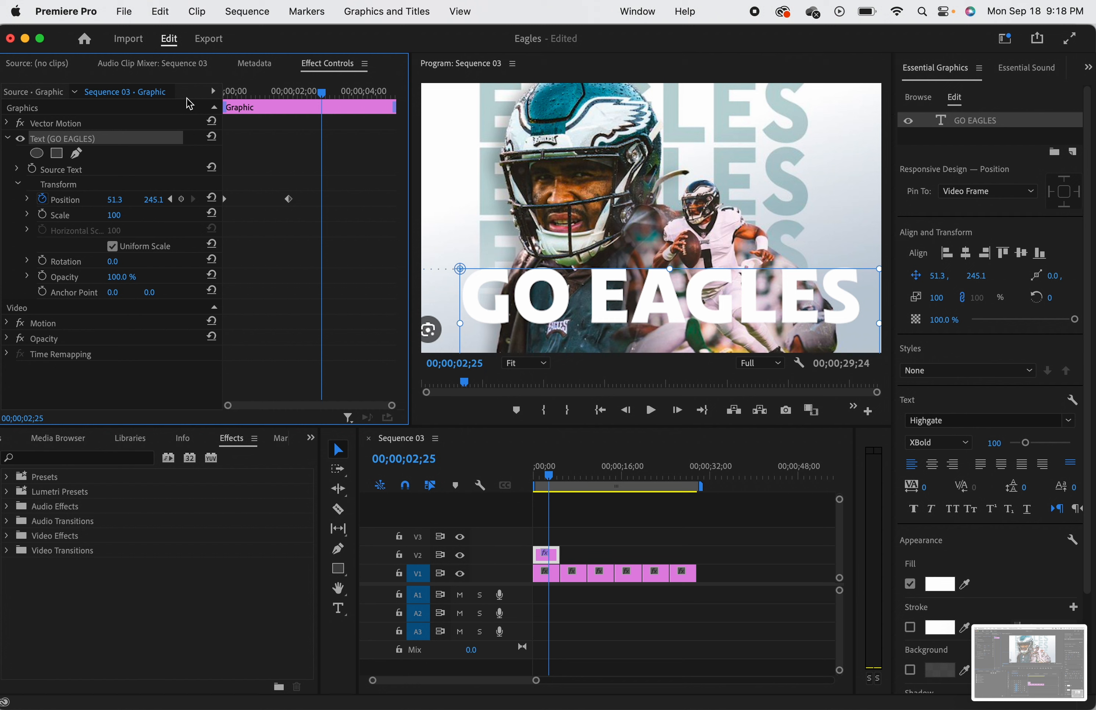
Ease both Position keyframes in the velocity graph into a curve with an early peak, and move the second keyframe to about 00;00;02;15.
{"action": "left_click", "coordinate": [27, 199]}
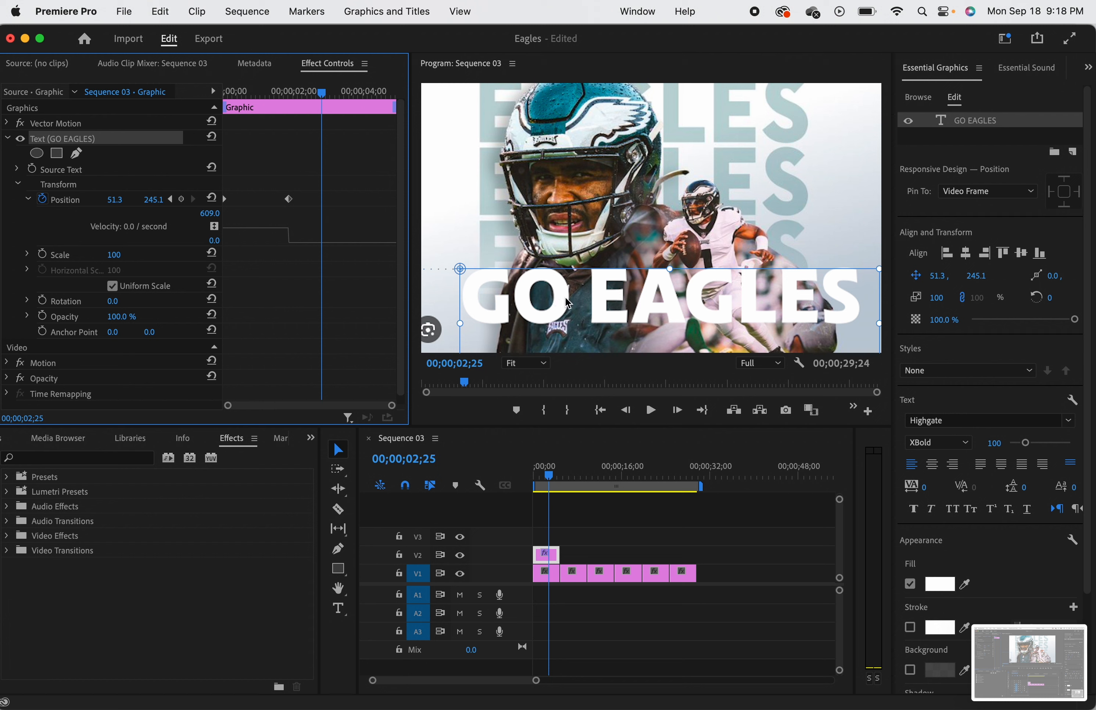
{"action": "key", "text": "Left"}
{"action": "key", "text": "Left"}
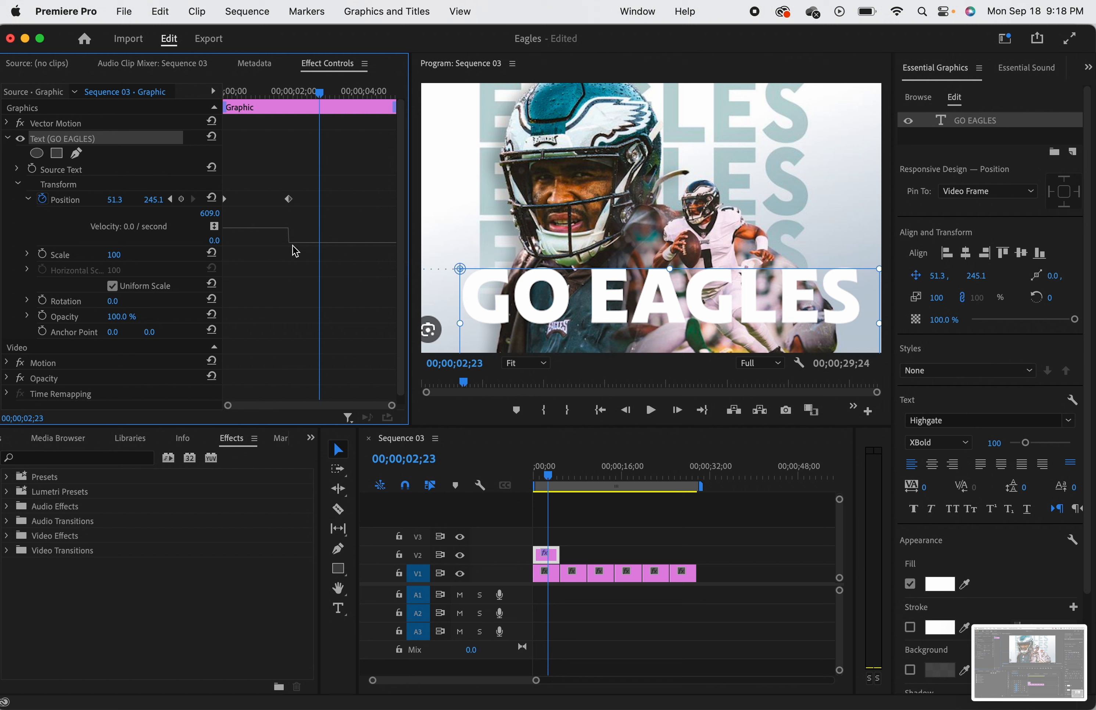
{"action": "left_click", "coordinate": [341, 448]}
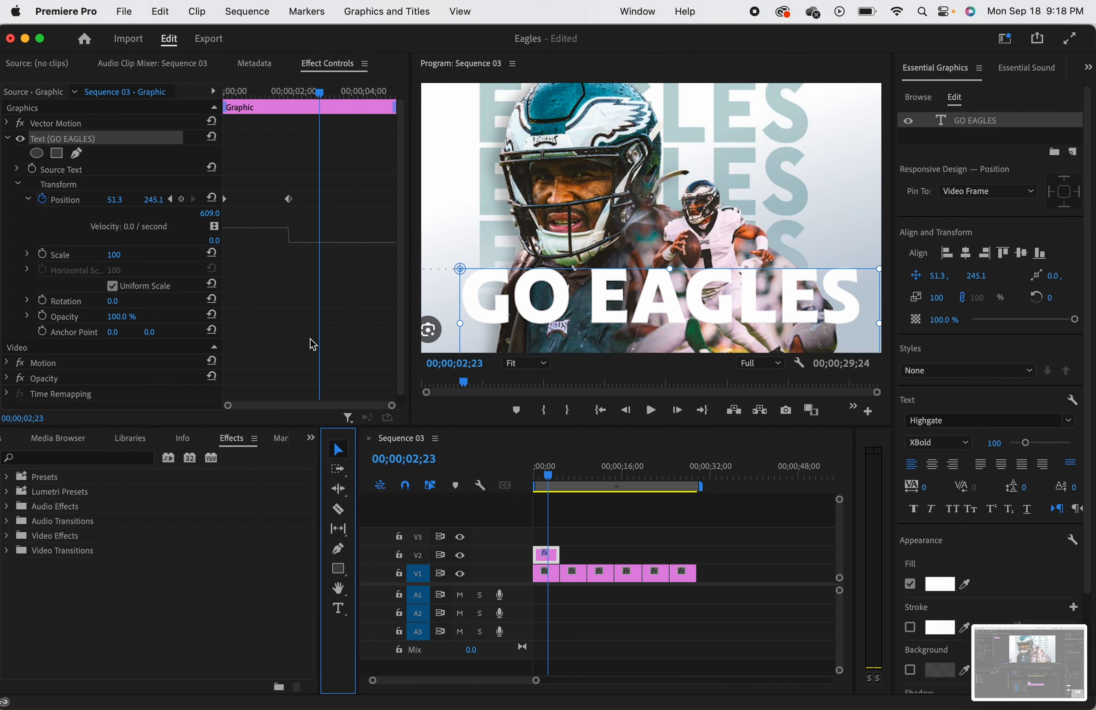
{"action": "left_click", "coordinate": [292, 237]}
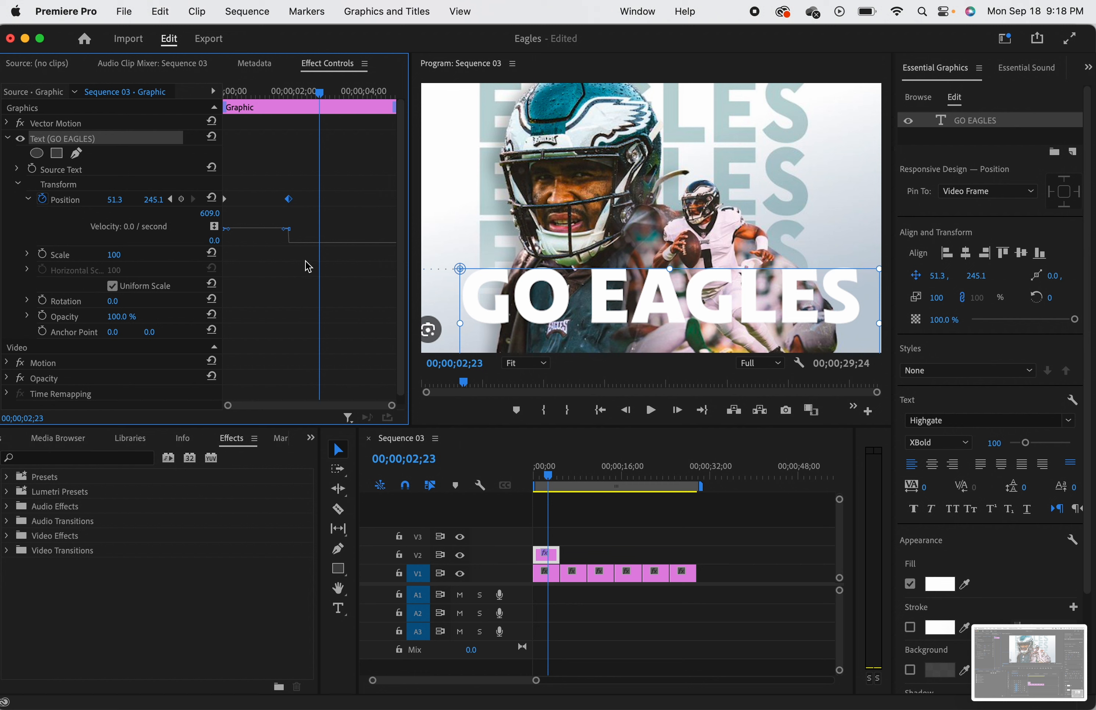
{"action": "left_click", "coordinate": [290, 230]}
{"action": "left_click_drag", "start_coordinate": [283, 229], "coordinate": [280, 242]}
{"action": "left_click_drag", "start_coordinate": [229, 230], "coordinate": [256, 241]}
{"action": "left_click", "coordinate": [258, 242]}
{"action": "left_click_drag", "start_coordinate": [294, 207], "coordinate": [311, 209]}
{"action": "left_click_drag", "start_coordinate": [247, 234], "coordinate": [241, 235]}
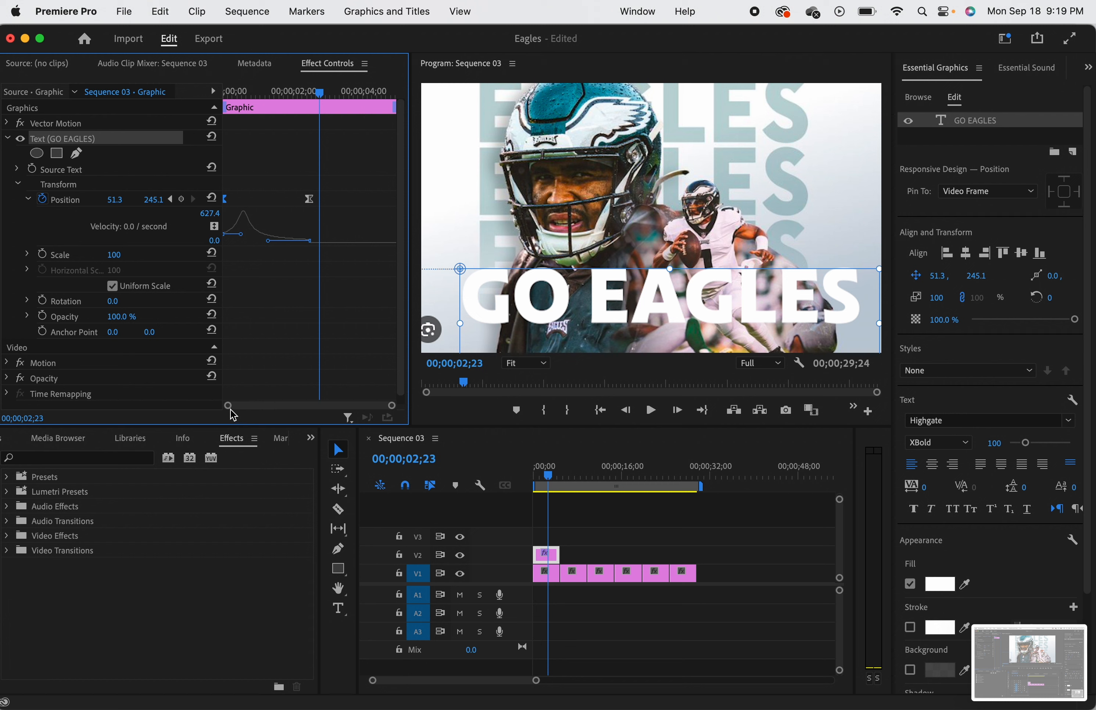
Shorten the first Position keyframe's velocity handle so the speed peaks earlier, and scrub to 00;00;00;12 to check the motion.
{"action": "left_click_drag", "start_coordinate": [231, 411], "coordinate": [422, 415]}
{"action": "left_click_drag", "start_coordinate": [228, 405], "coordinate": [295, 406]}
{"action": "left_click", "coordinate": [297, 97]}
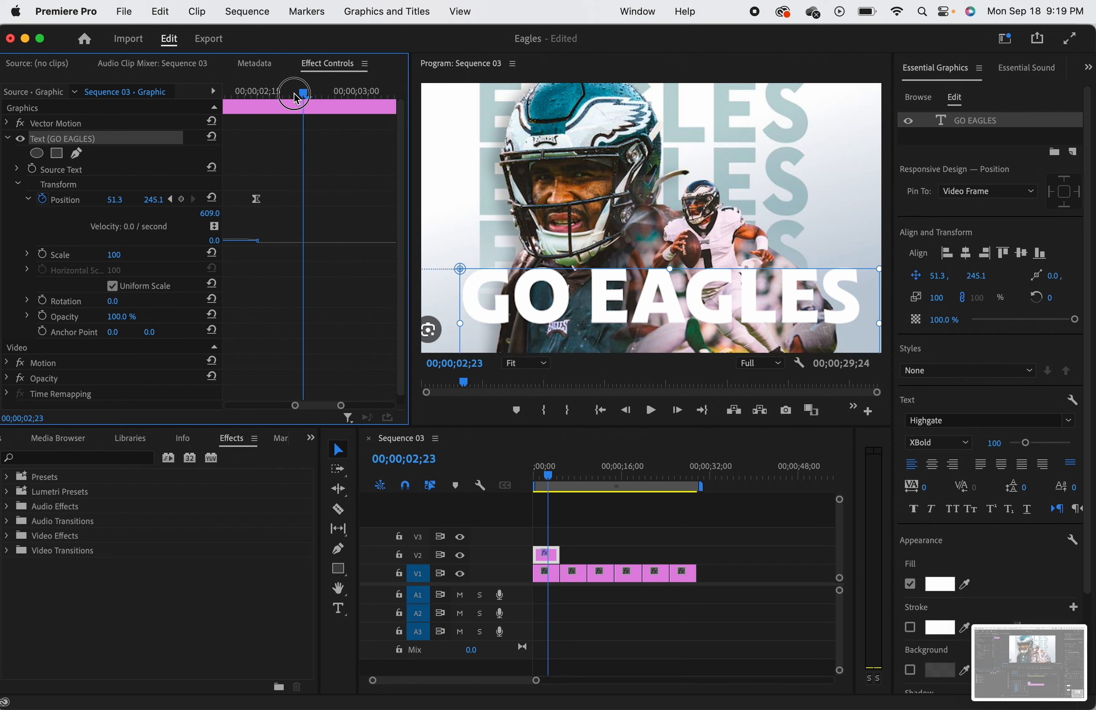
{"action": "left_click_drag", "start_coordinate": [297, 96], "coordinate": [171, 103]}
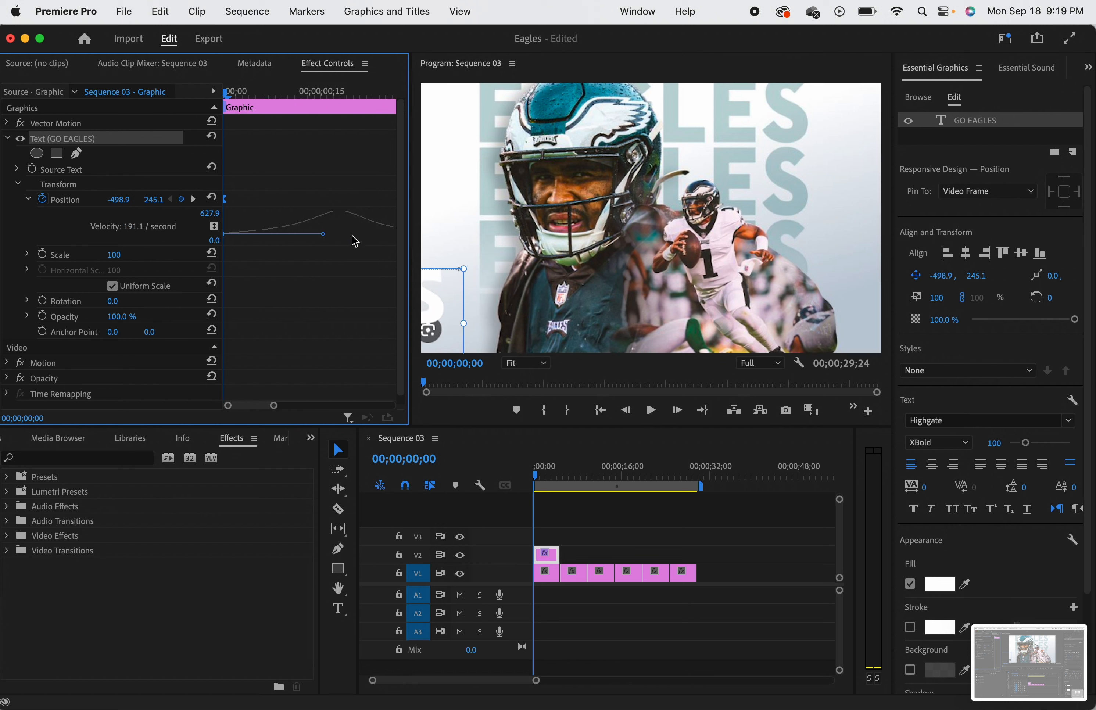
{"action": "left_click_drag", "start_coordinate": [323, 234], "coordinate": [272, 233]}
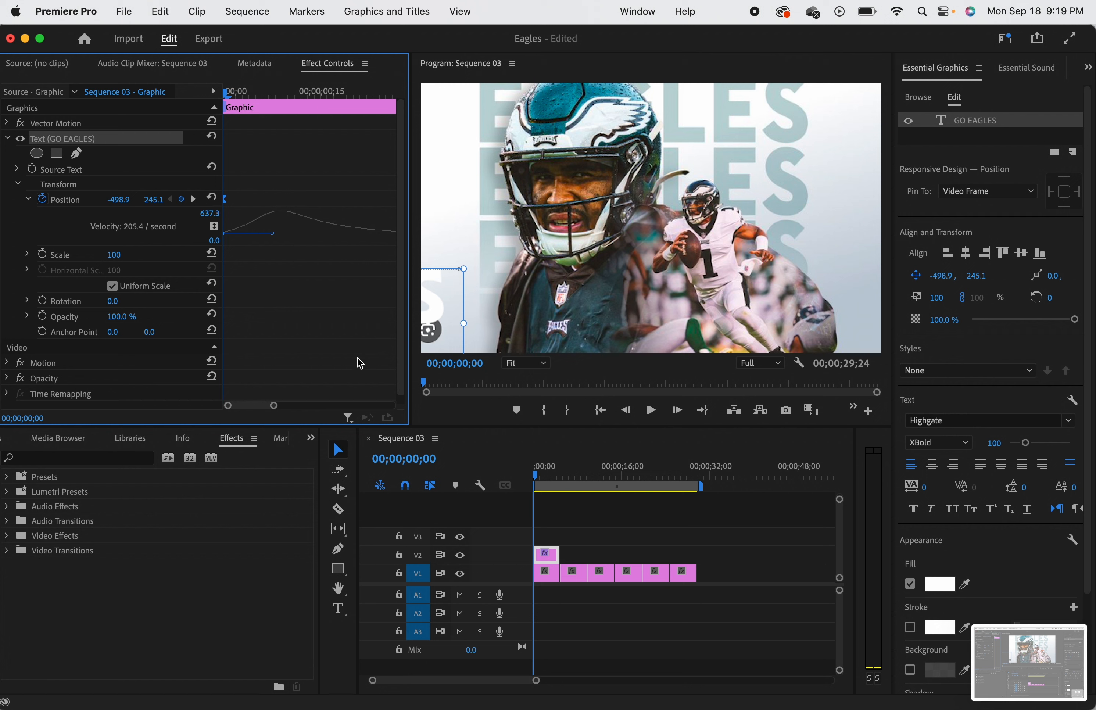
{"action": "left_click", "coordinate": [227, 94]}
{"action": "left_click_drag", "start_coordinate": [229, 99], "coordinate": [283, 122]}
{"action": "left_click_drag", "start_coordinate": [365, 116], "coordinate": [309, 138]}
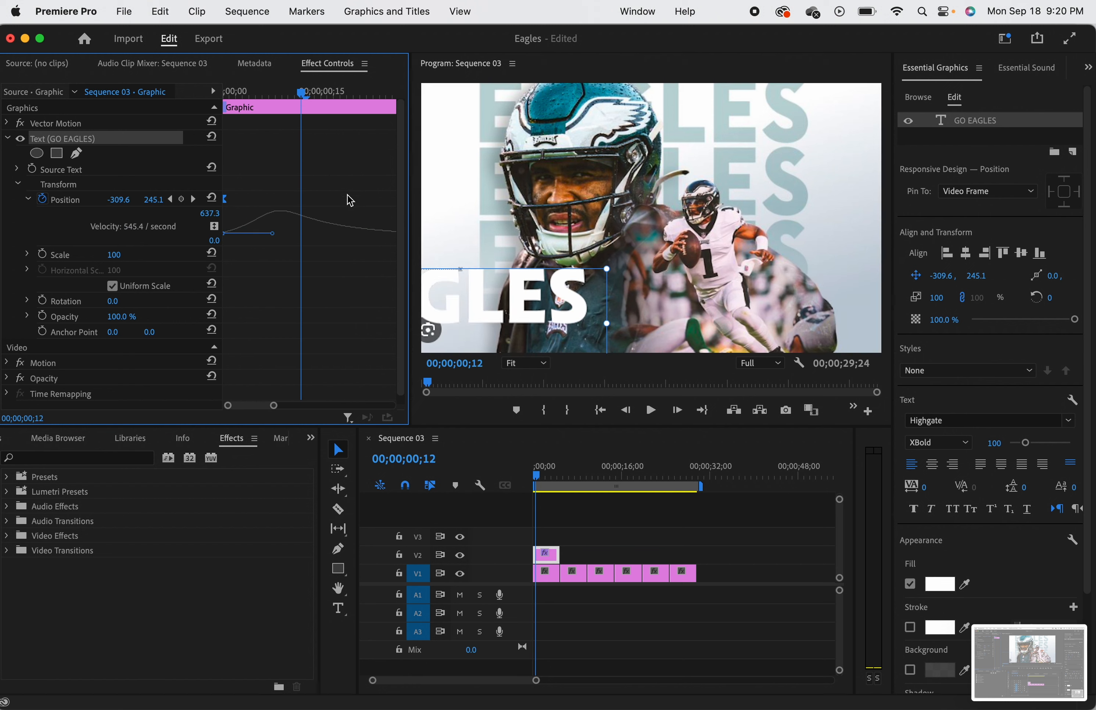
Slightly lengthen and raise the second Position keyframe's velocity handle, and play the eased slide-in from the start.
{"action": "left_click_drag", "start_coordinate": [274, 405], "coordinate": [369, 418]}
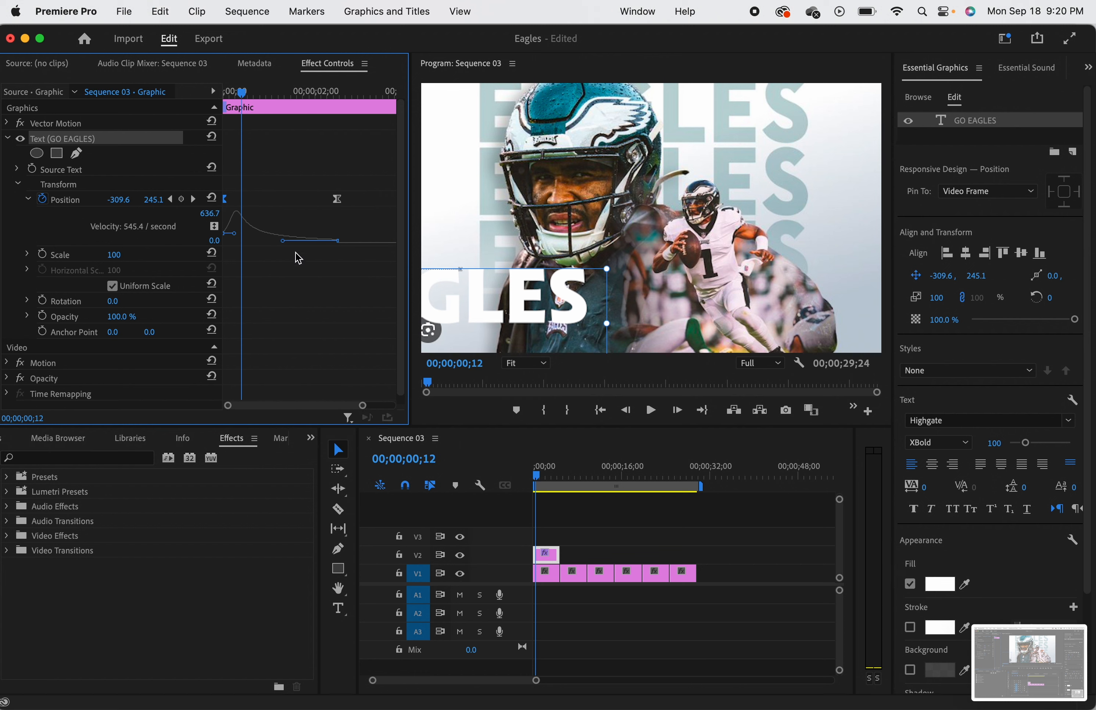
{"action": "left_click_drag", "start_coordinate": [283, 245], "coordinate": [280, 244]}
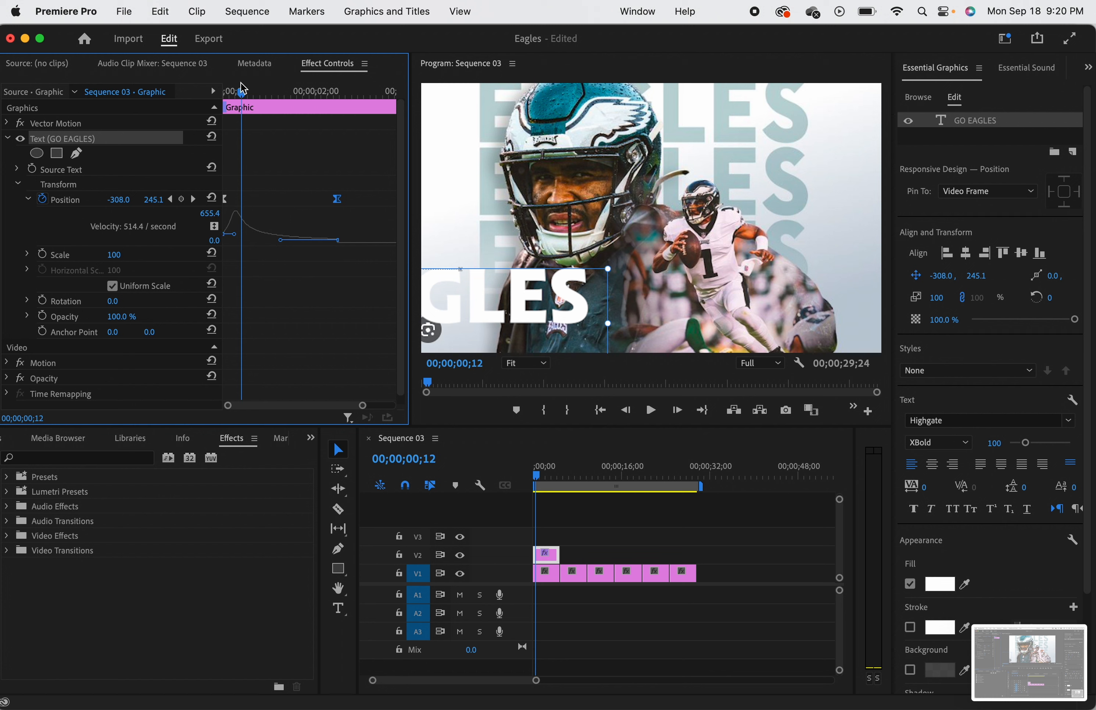
{"action": "left_click_drag", "start_coordinate": [244, 89], "coordinate": [211, 98]}
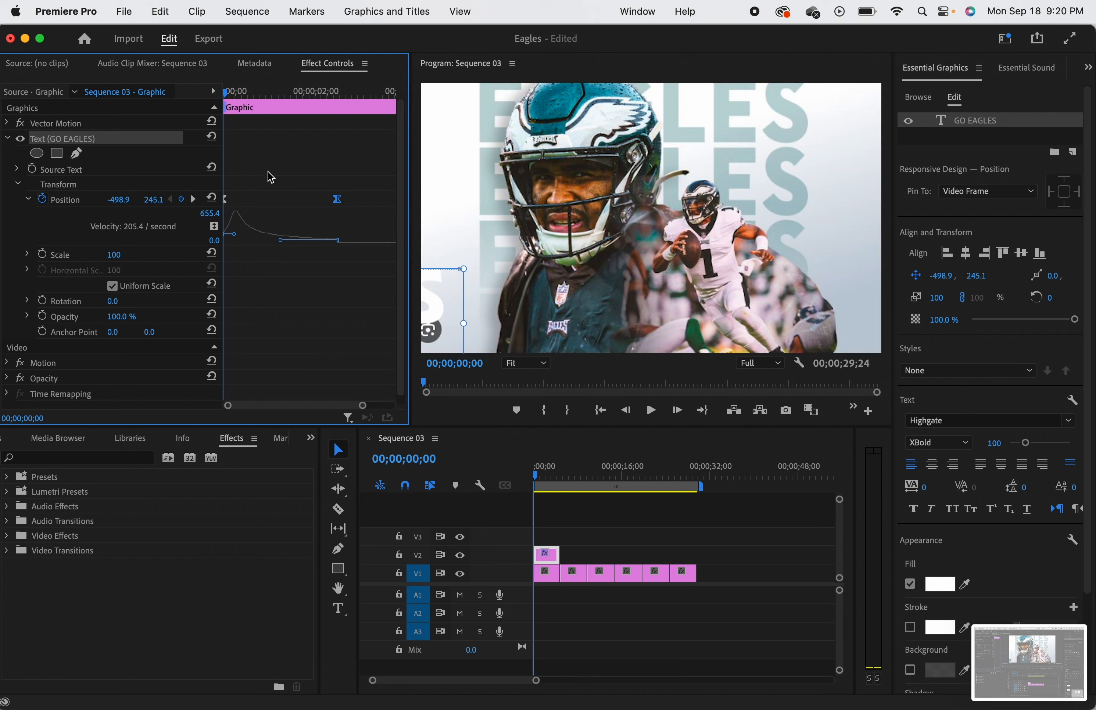
{"action": "key", "text": "space"}
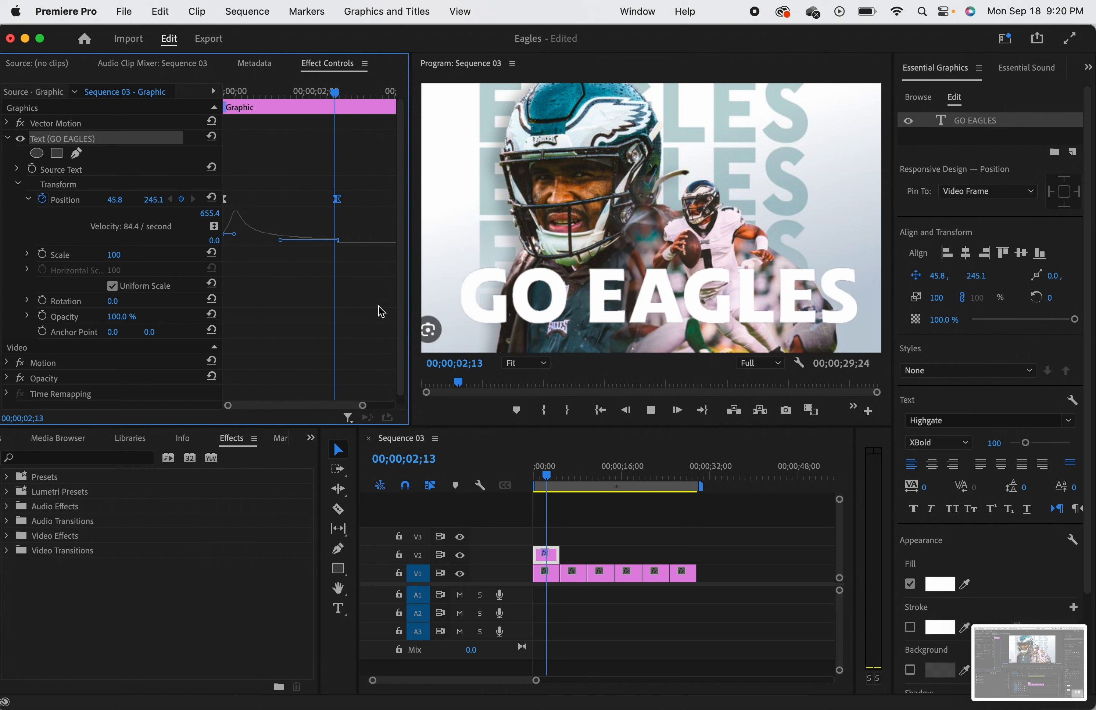
{"action": "key", "text": "space"}
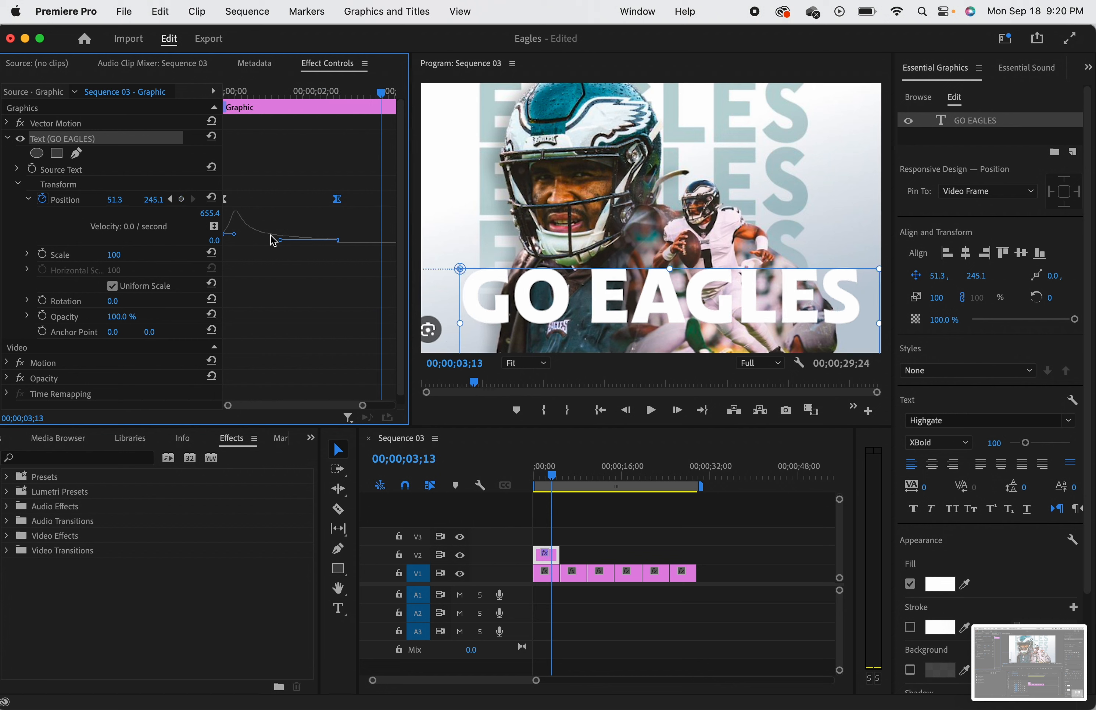
Lengthen the first Position keyframe's velocity handle and move the text fully out of frame at 00;00;00;00, to about -556.1, 242.1.
{"action": "left_click_drag", "start_coordinate": [235, 235], "coordinate": [249, 237]}
{"action": "left_click_drag", "start_coordinate": [385, 101], "coordinate": [216, 100]}
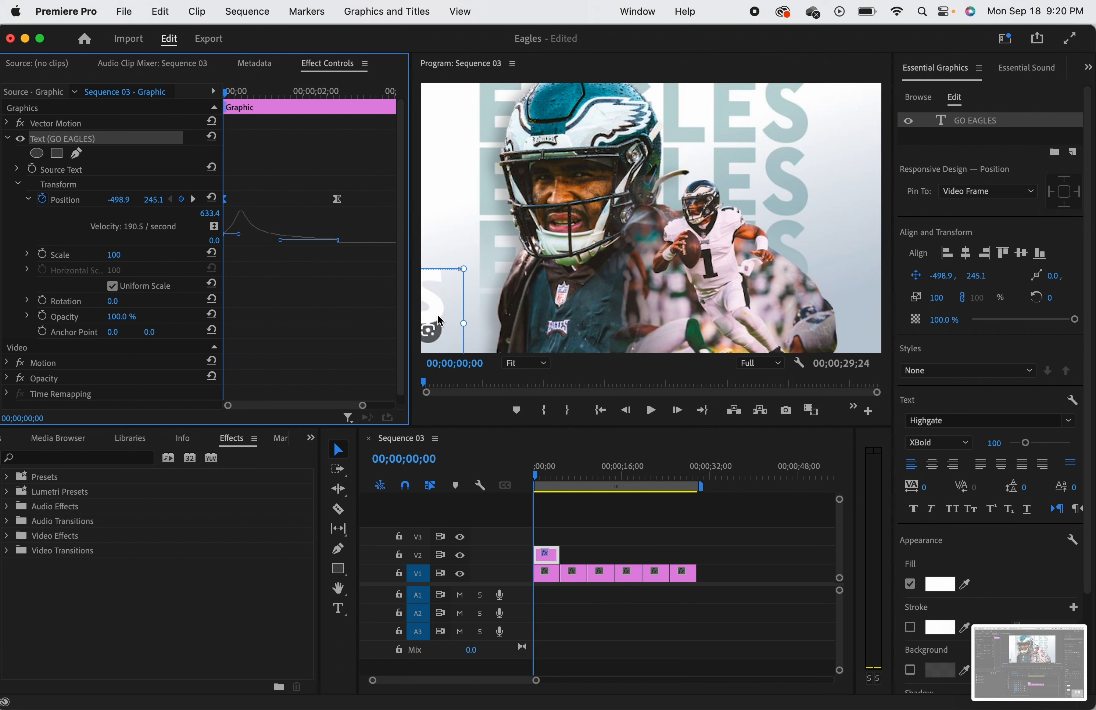
{"action": "left_click_drag", "start_coordinate": [440, 320], "coordinate": [399, 318]}
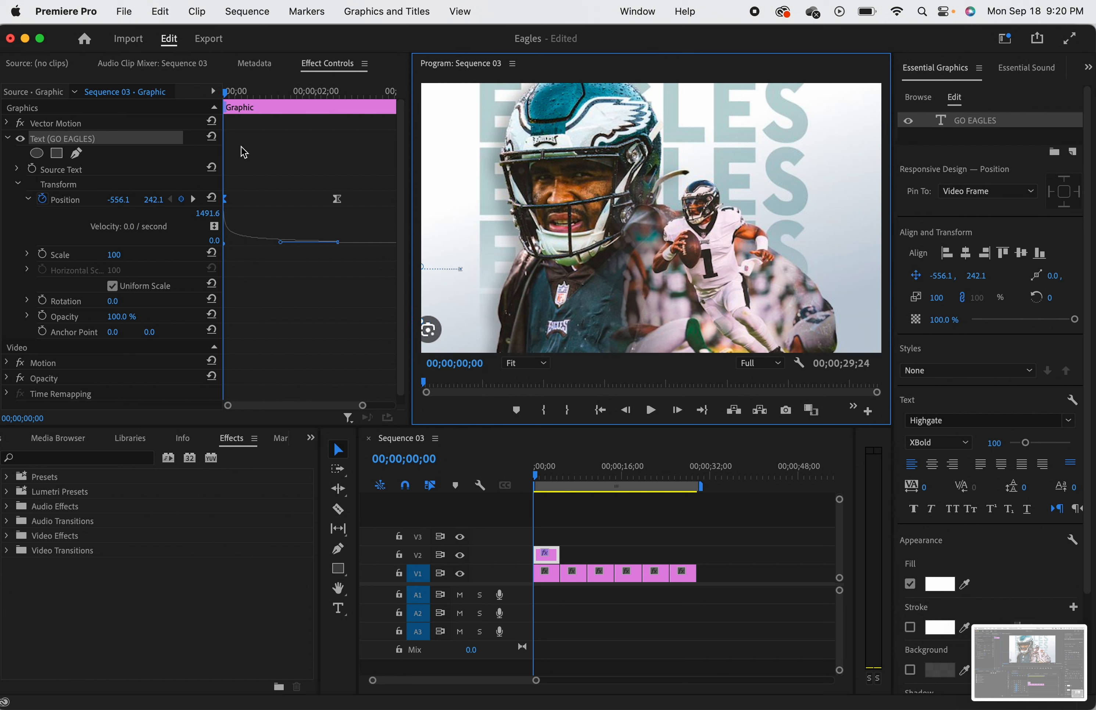
Fit the whole graphic clip into the keyframe timeline view and play the eased slide-in from 00;00;00;00.
{"action": "key", "text": "space"}
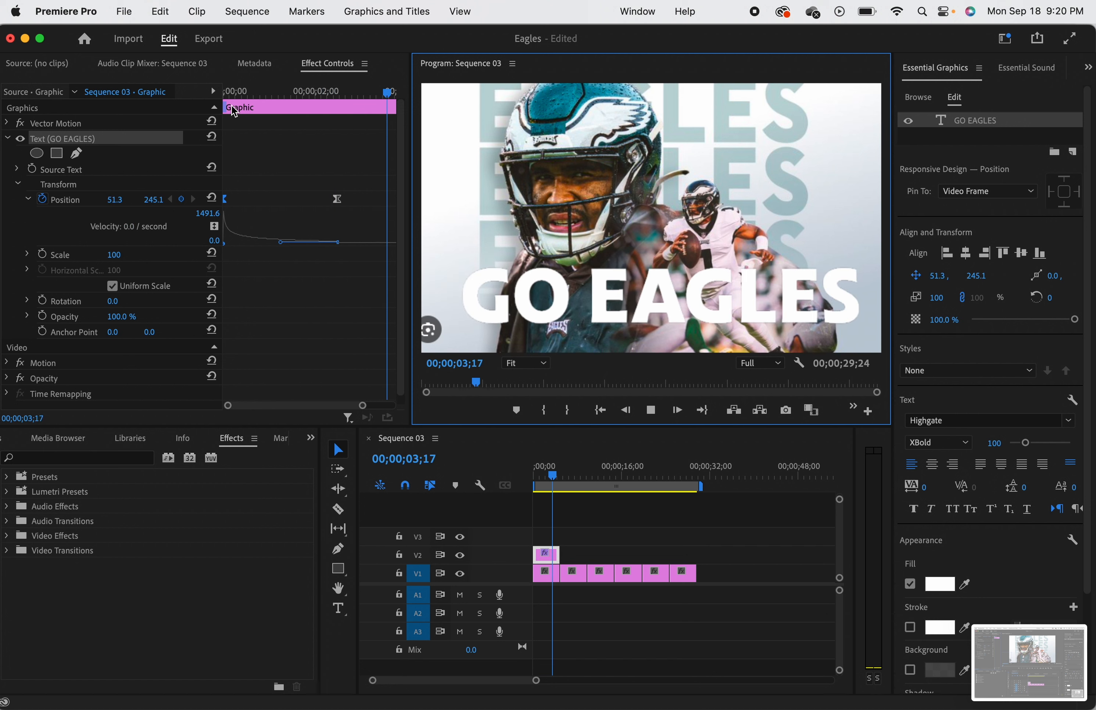
{"action": "key", "text": "space"}
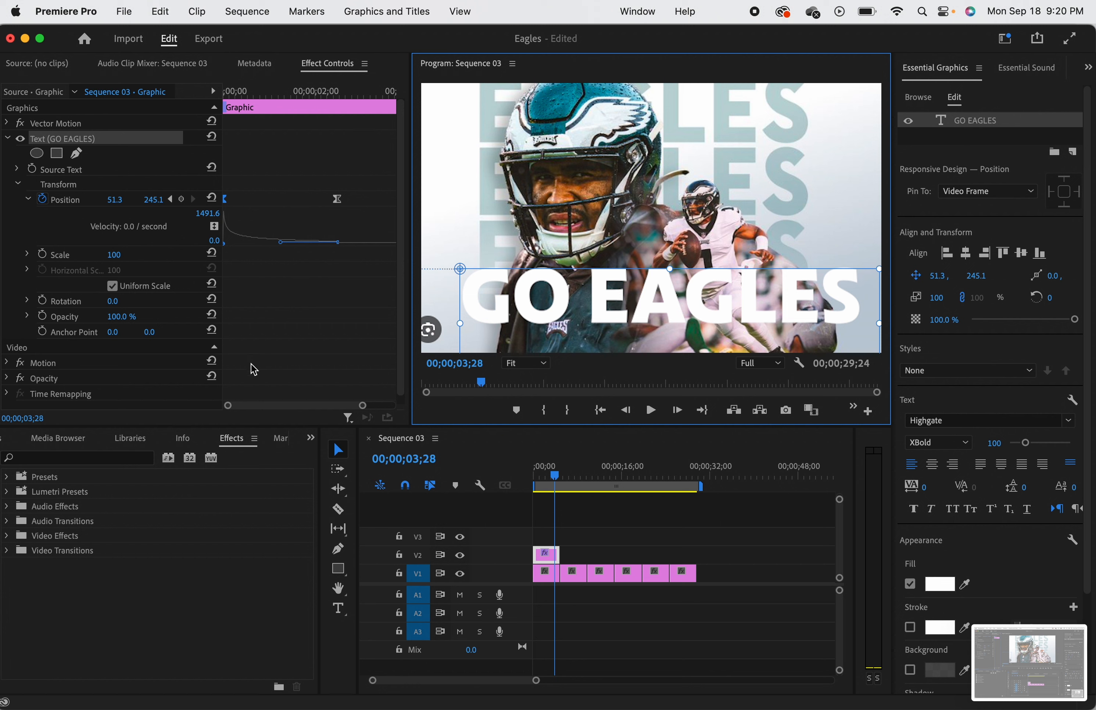
{"action": "left_click", "coordinate": [230, 406]}
{"action": "left_click_drag", "start_coordinate": [230, 405], "coordinate": [232, 406]}
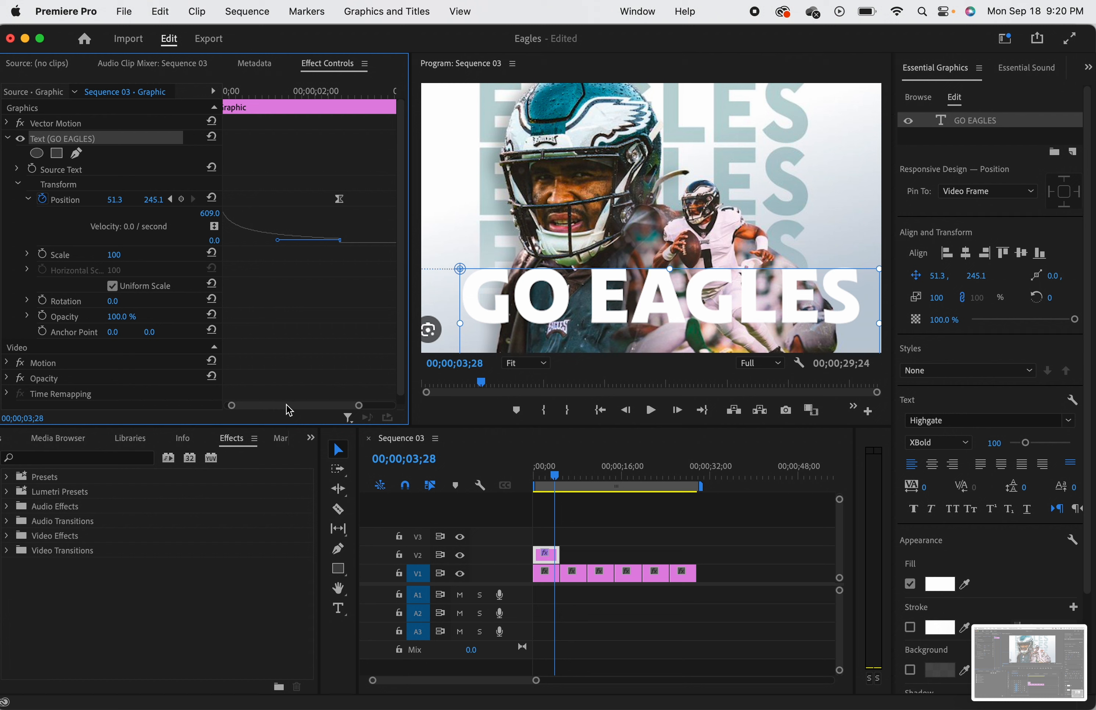
{"action": "left_click_drag", "start_coordinate": [233, 406], "coordinate": [201, 408]}
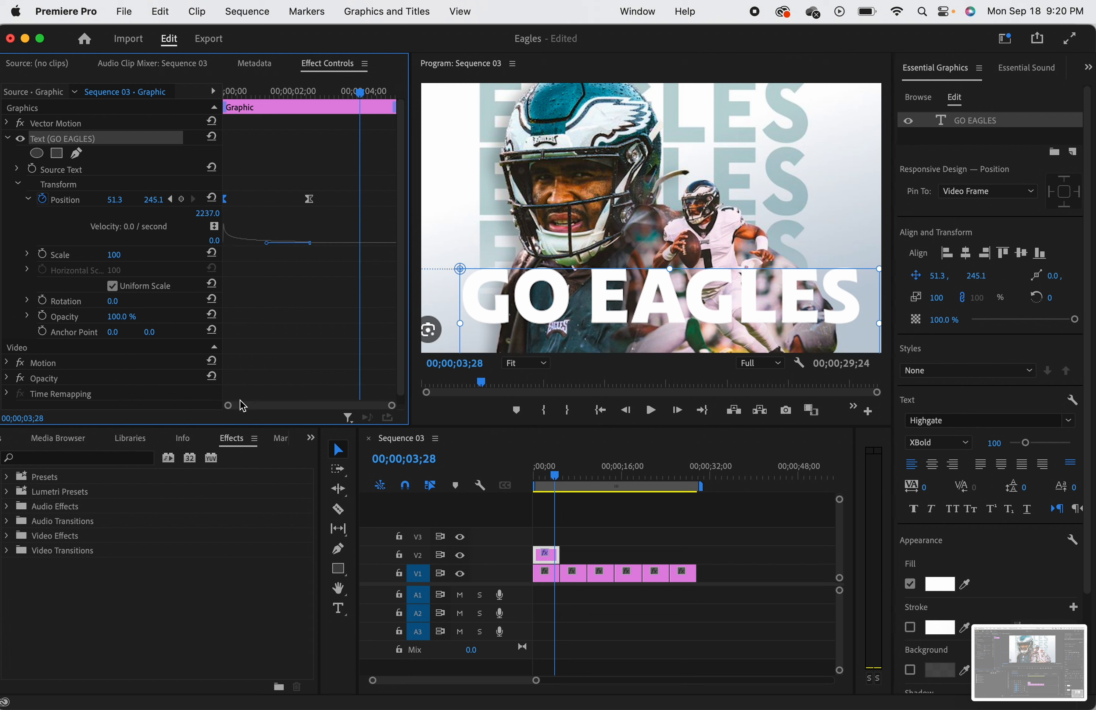
{"action": "left_click_drag", "start_coordinate": [228, 406], "coordinate": [203, 406]}
{"action": "left_click_drag", "start_coordinate": [363, 91], "coordinate": [138, 101]}
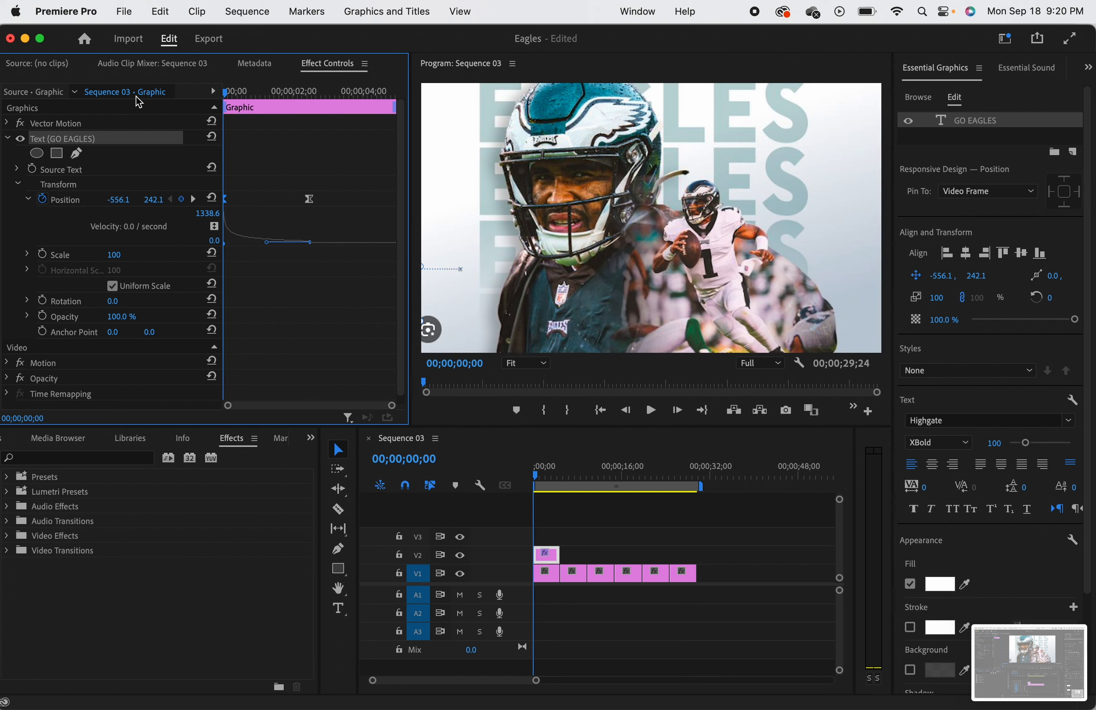
{"action": "key", "text": "space"}
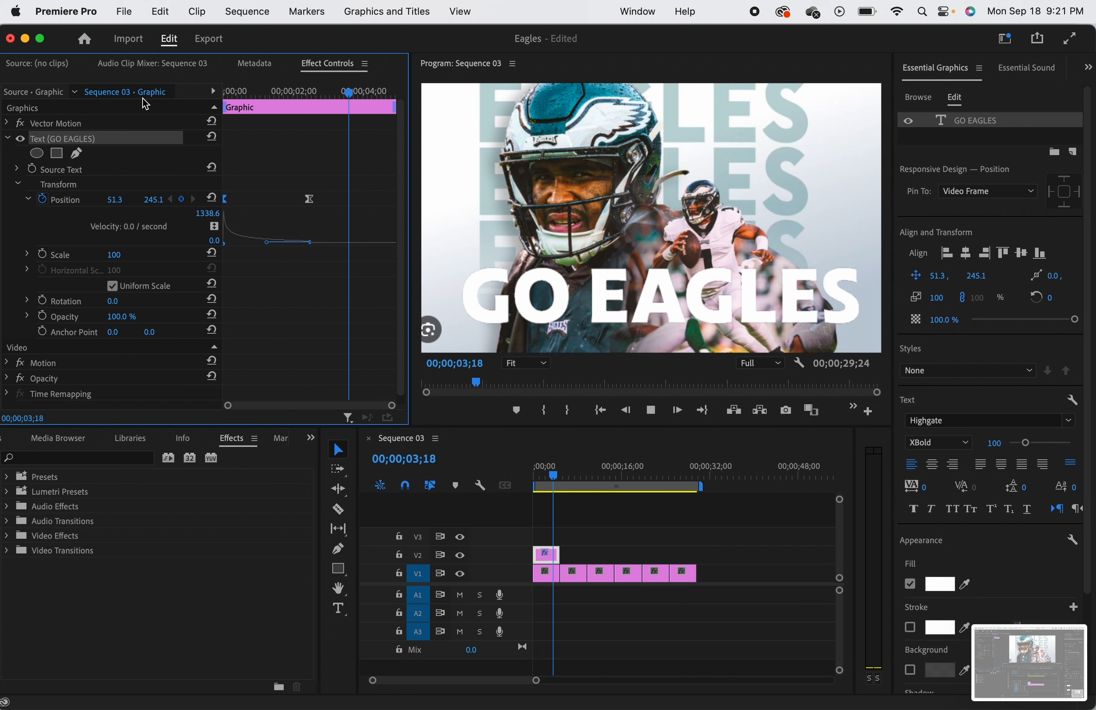
{"action": "key", "text": "space"}
Slightly shorten and lower the second Position keyframe's velocity handle, and replay the slide-in from the start.
{"action": "left_click", "coordinate": [309, 243]}
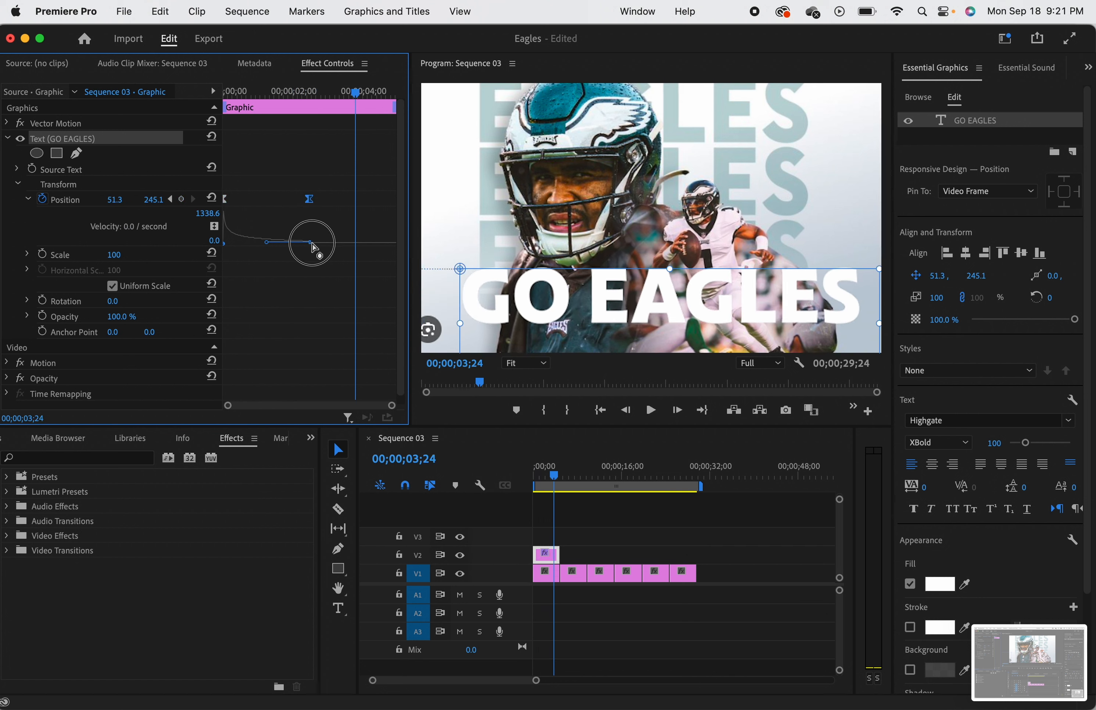
{"action": "left_click_drag", "start_coordinate": [267, 243], "coordinate": [270, 244]}
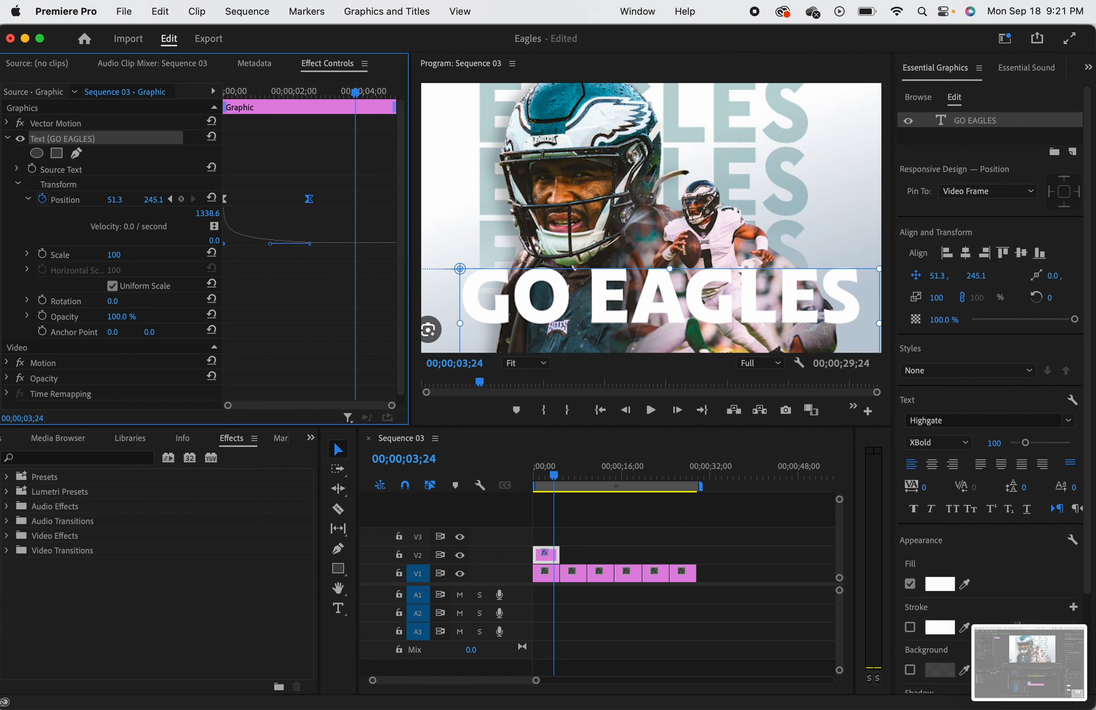
{"action": "left_click_drag", "start_coordinate": [360, 100], "coordinate": [163, 99]}
{"action": "key", "text": "space"}
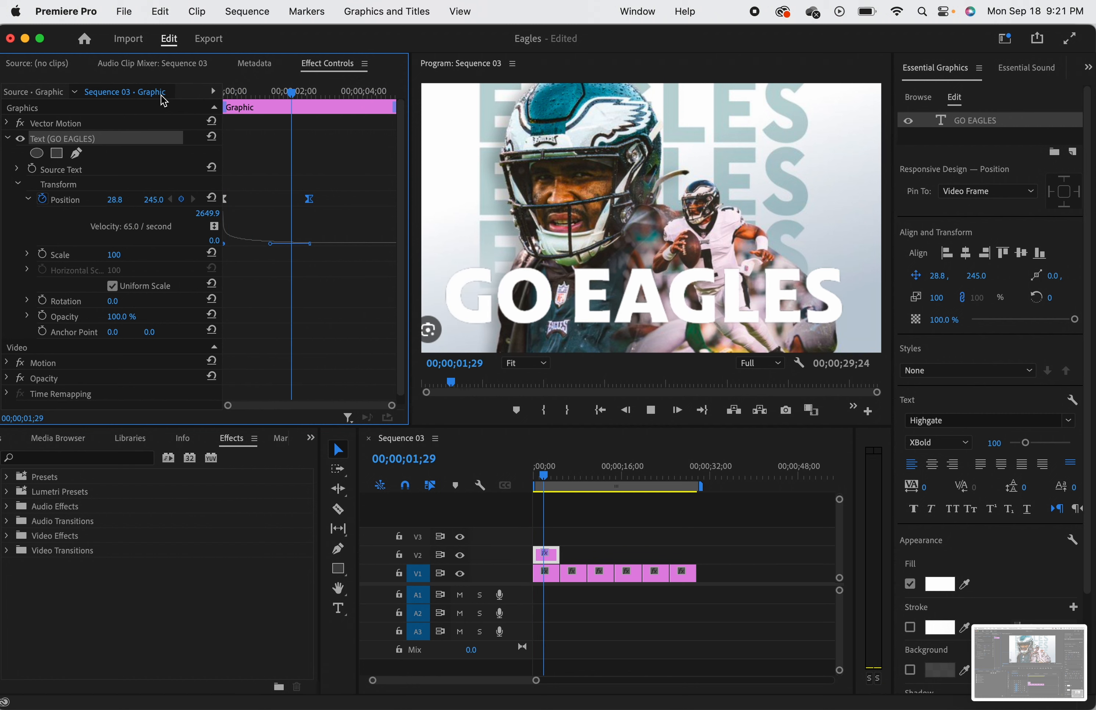
{"action": "key", "text": "space"}
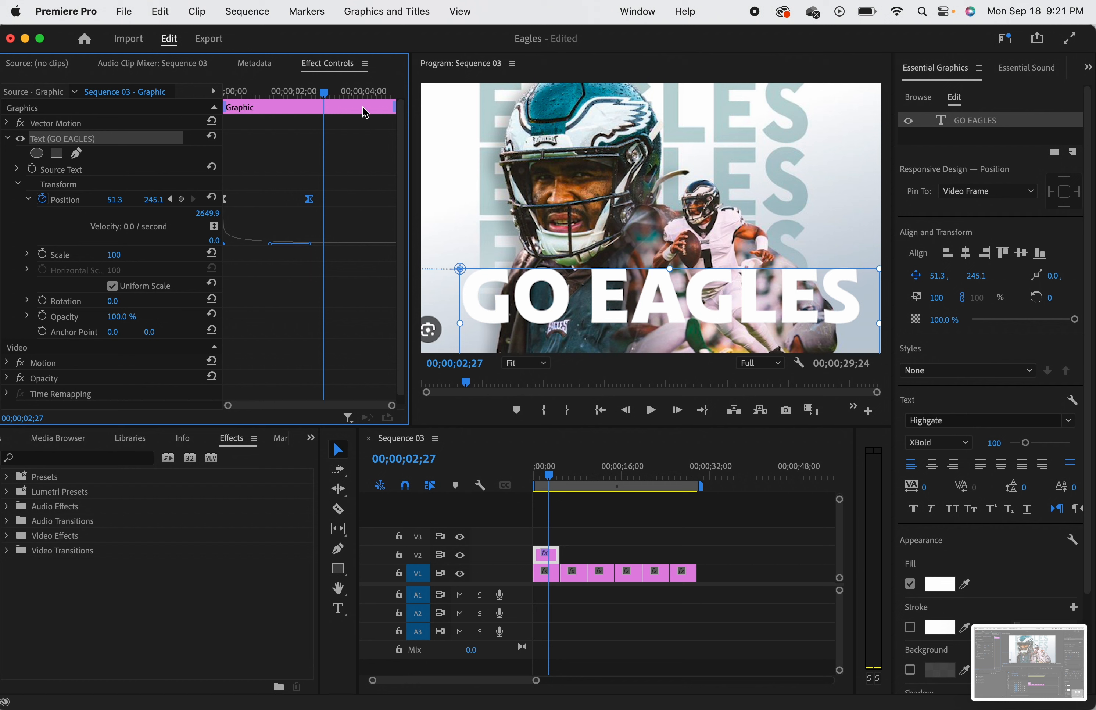
{"action": "left_click_drag", "start_coordinate": [332, 101], "coordinate": [200, 97]}
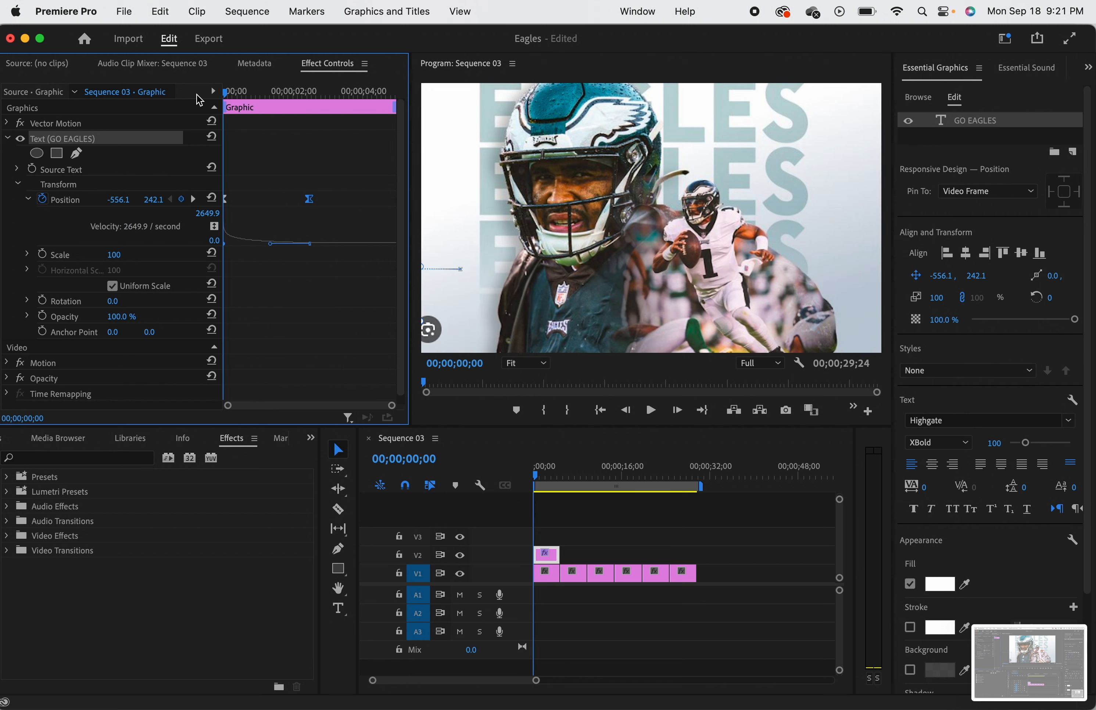
{"action": "key", "text": "space"}
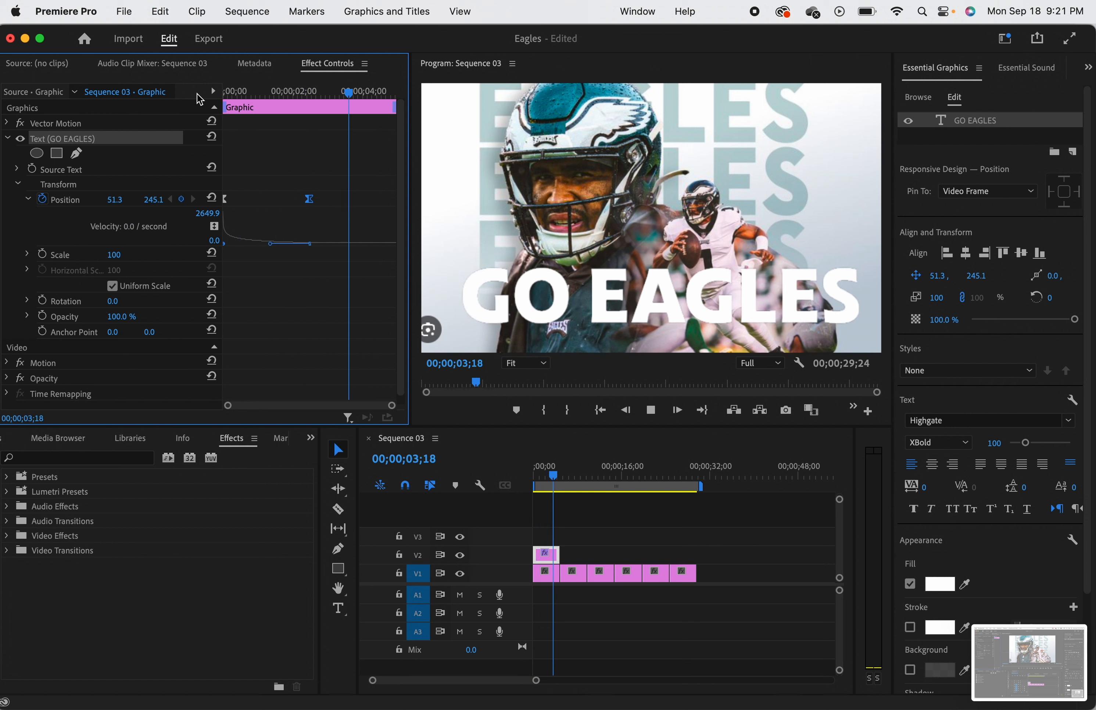
{"action": "key", "text": "space"}
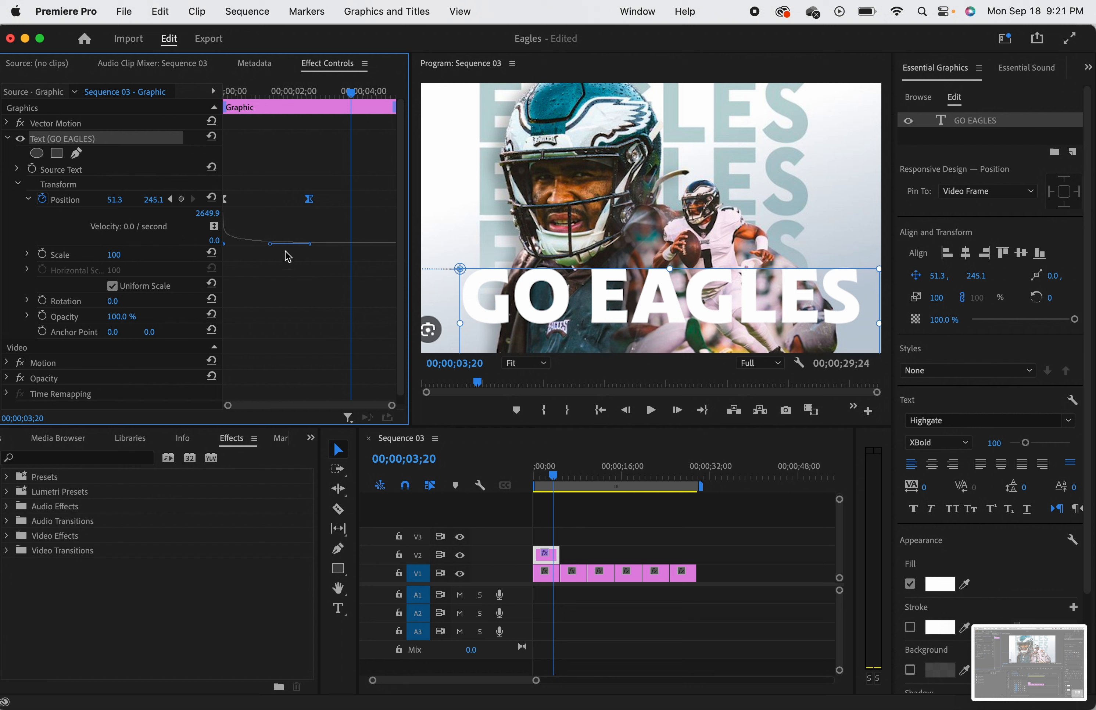
Keyframe the text's Opacity from 100% at 00;00;04;01 to 0% at 00;00;04;25, and play the fade-out.
{"action": "key", "text": "space"}
{"action": "key", "text": "space"}
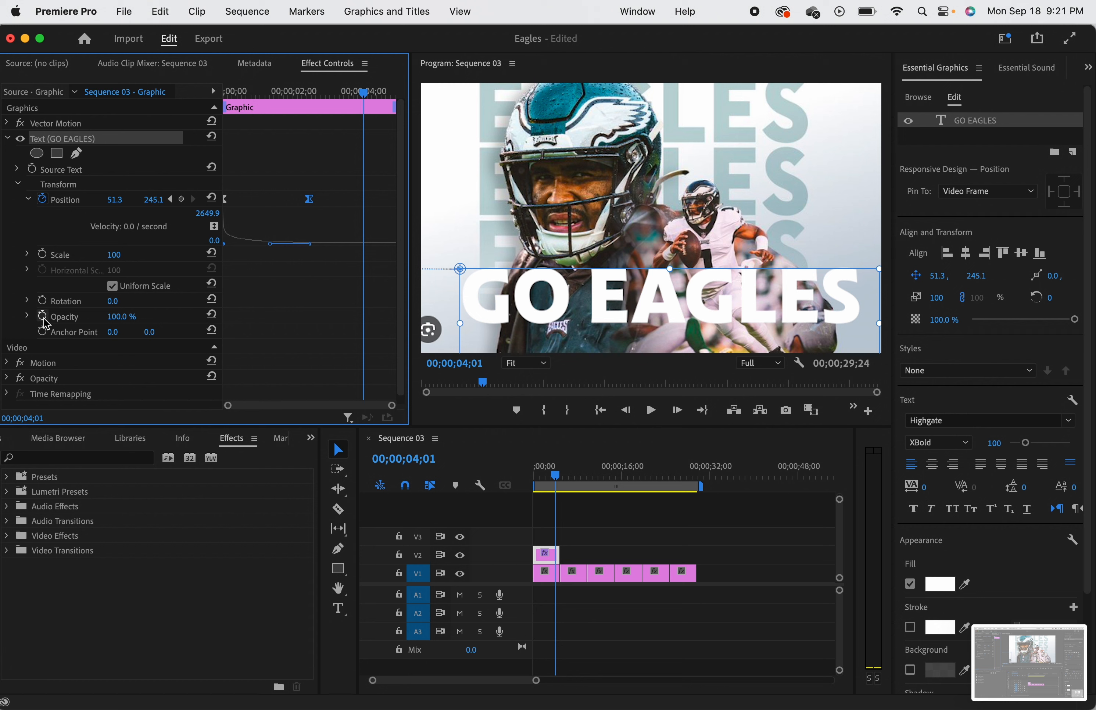
{"action": "left_click", "coordinate": [28, 316]}
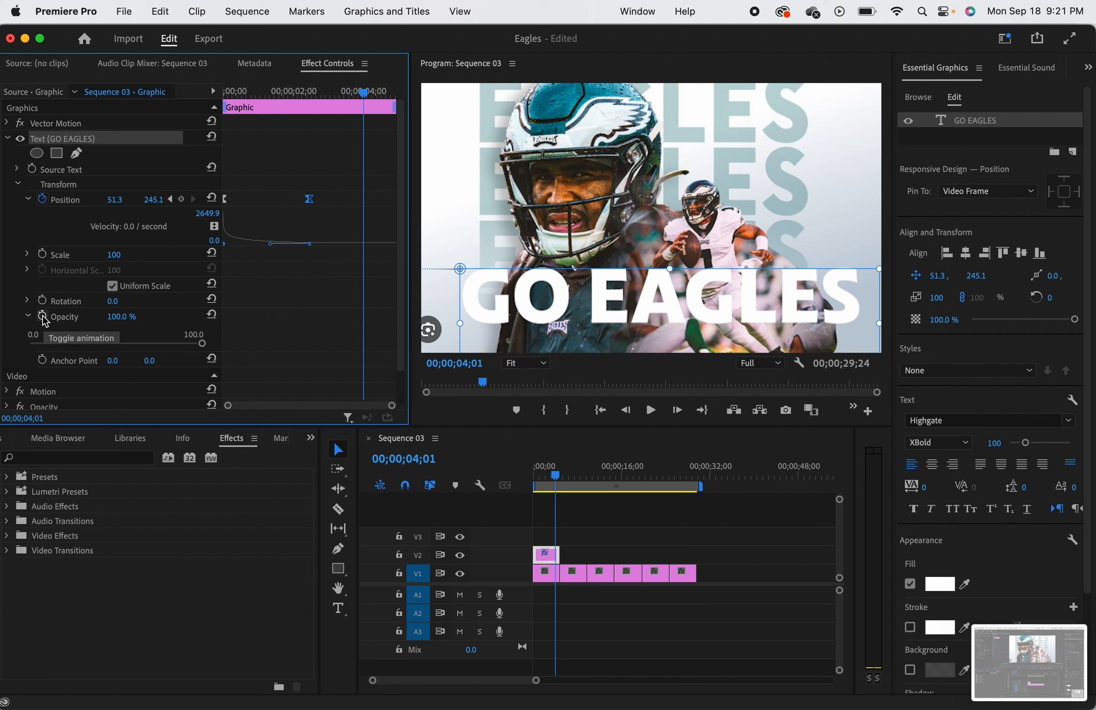
{"action": "left_click", "coordinate": [43, 317]}
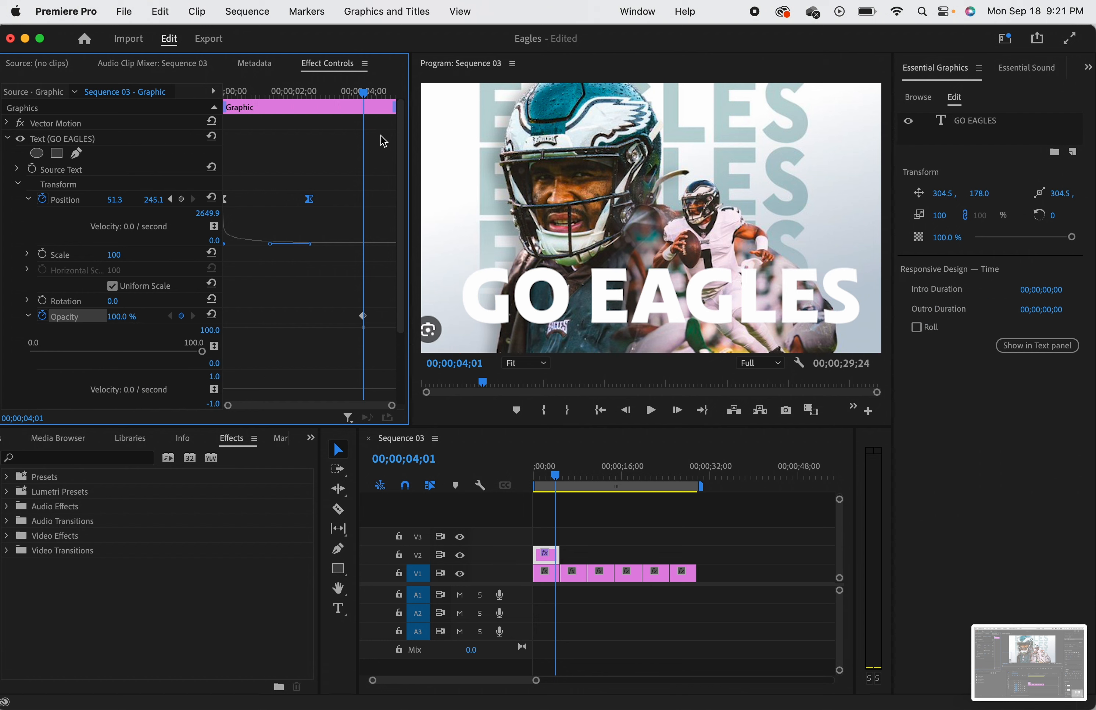
{"action": "left_click_drag", "start_coordinate": [367, 97], "coordinate": [395, 103]}
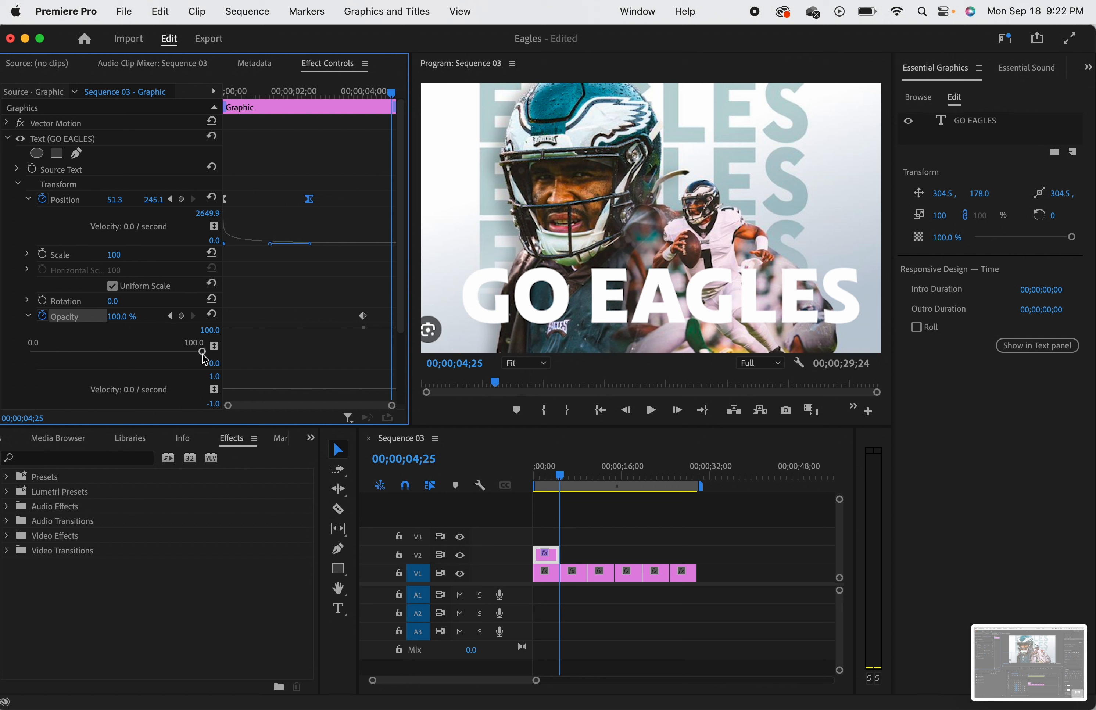
{"action": "left_click_drag", "start_coordinate": [202, 355], "coordinate": [2, 350]}
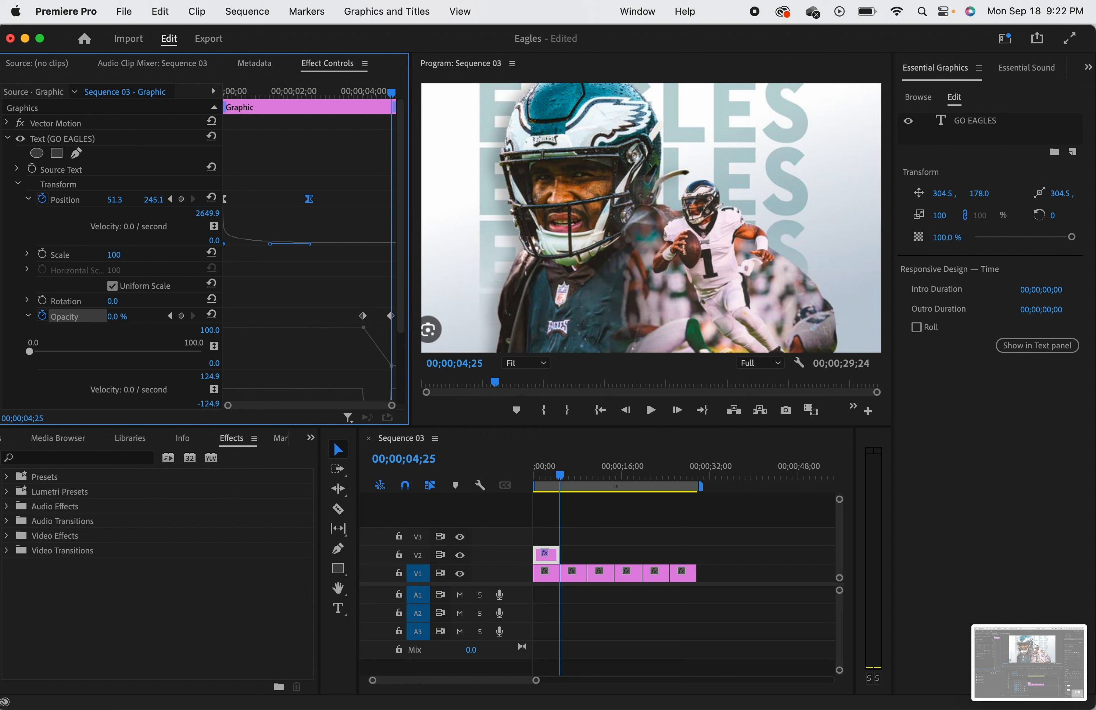
{"action": "left_click_drag", "start_coordinate": [391, 92], "coordinate": [167, 94]}
{"action": "key", "text": "space"}
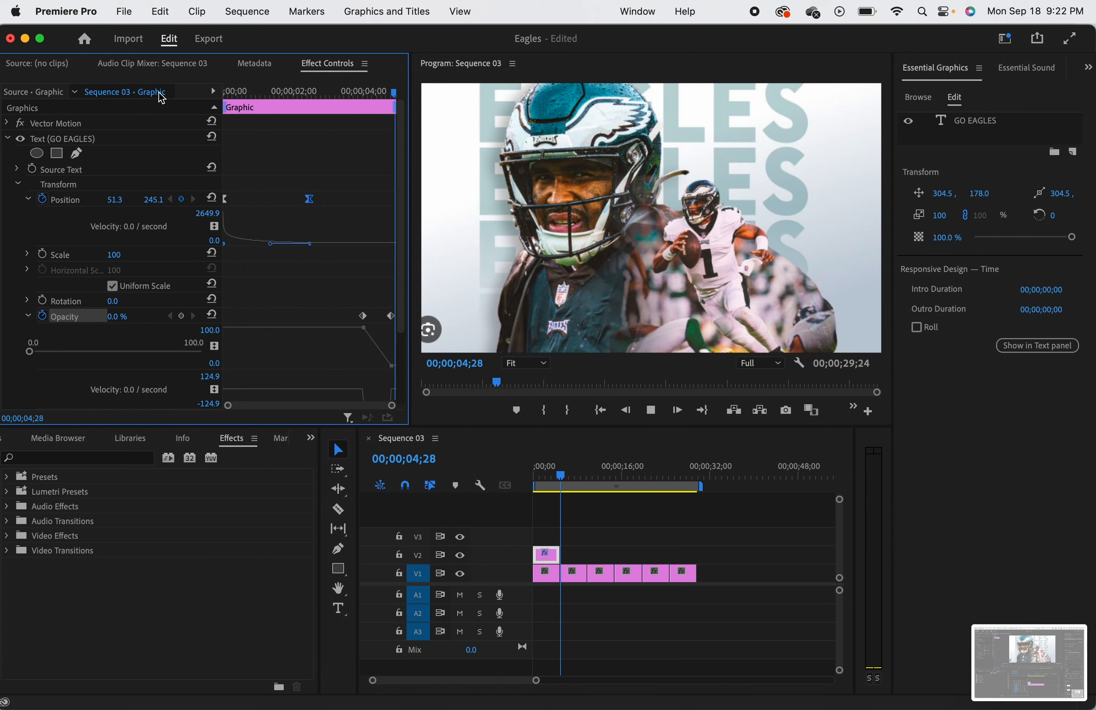
{"action": "key", "text": "space"}
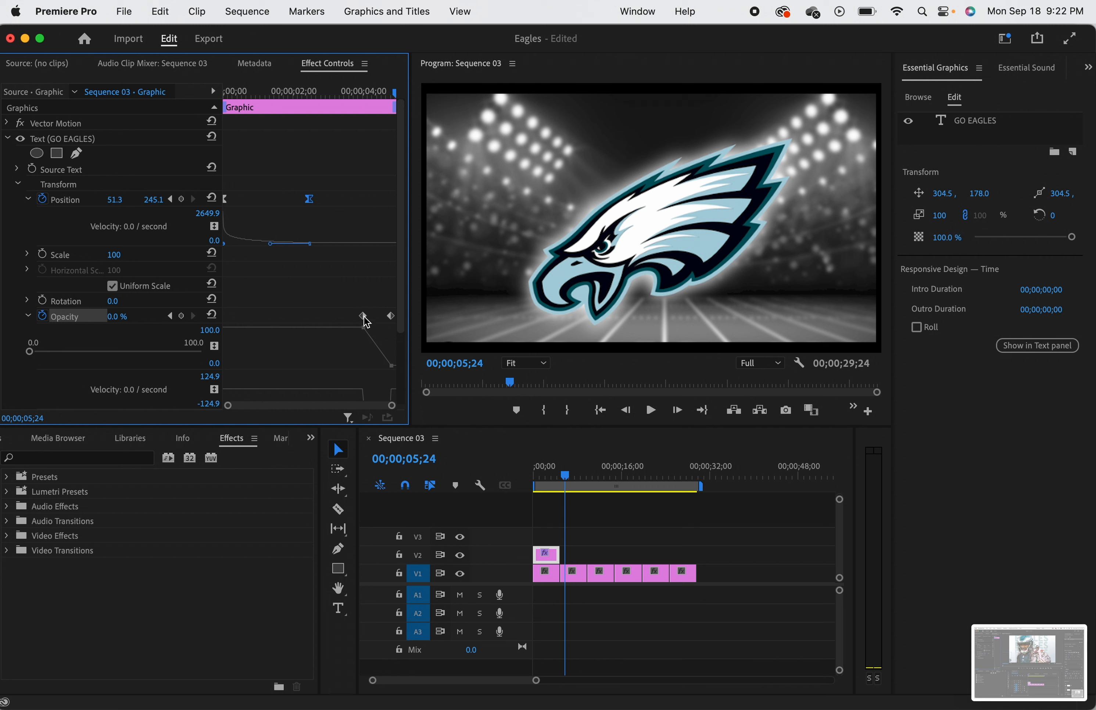
Move both Opacity keyframes earlier, to about 00;00;02;29 and 00;00;04;09, and play the animation from the start.
{"action": "mouse_move", "coordinate": [363, 315]}
{"action": "left_mouse_down"}
{"action": "mouse_move", "coordinate": [330, 320]}
{"action": "mouse_move", "coordinate": [384, 319]}
{"action": "mouse_move", "coordinate": [372, 316]}
{"action": "left_mouse_up"}
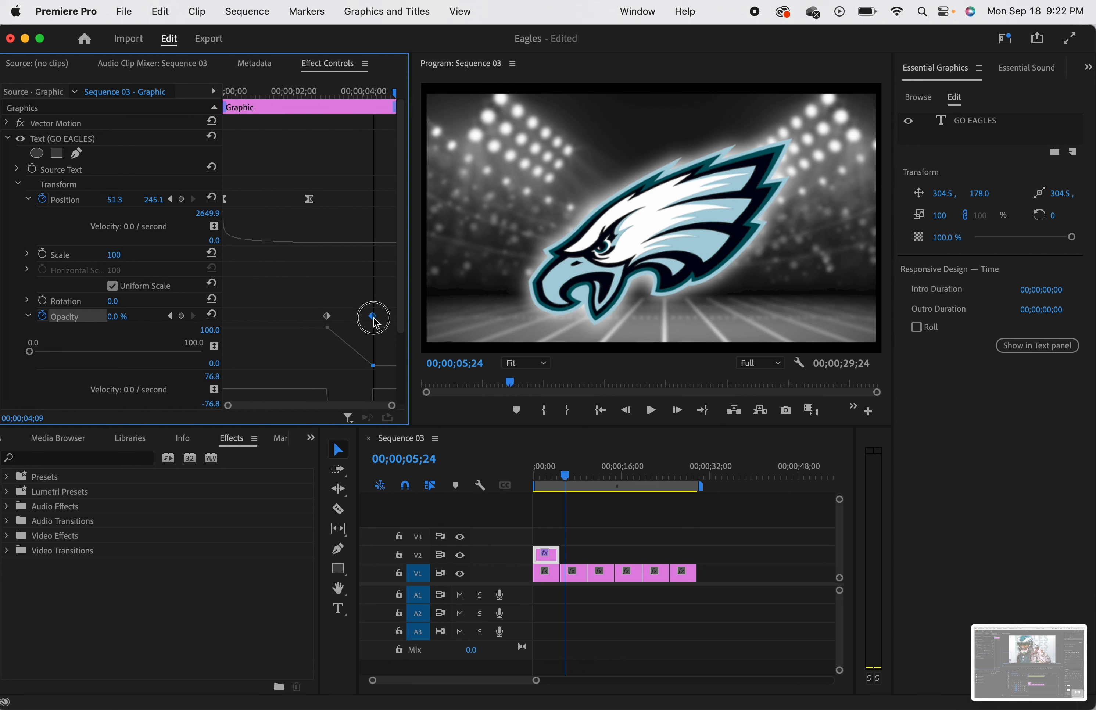
{"action": "left_click_drag", "start_coordinate": [257, 95], "coordinate": [215, 94]}
{"action": "key", "text": "space"}
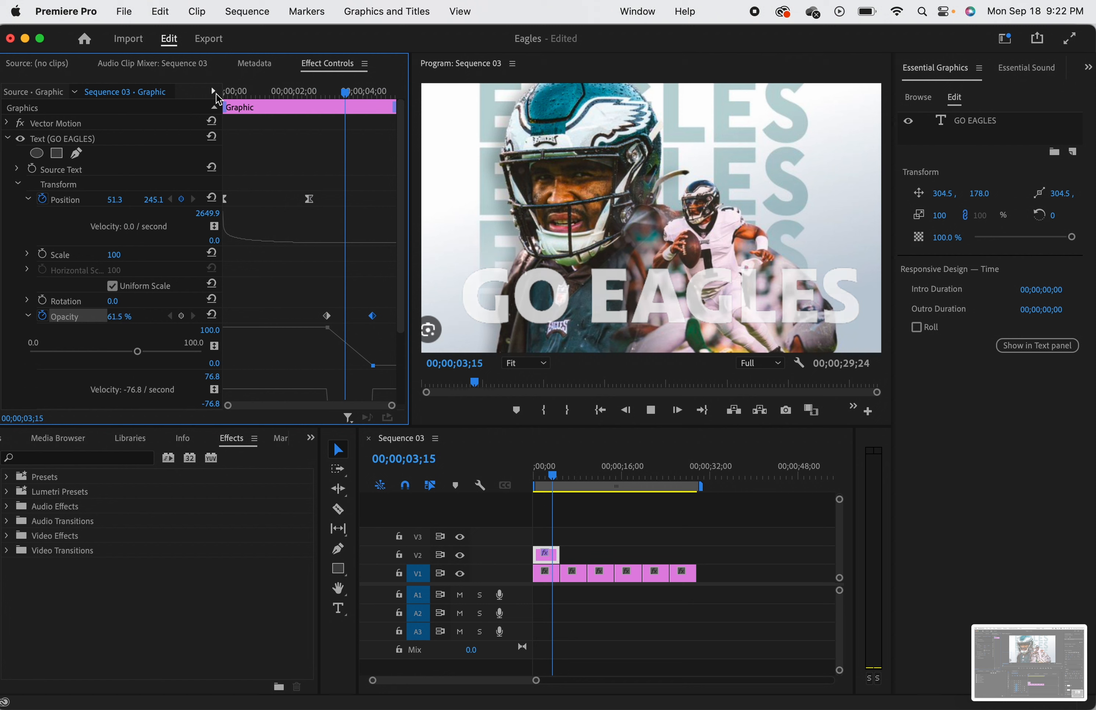
{"action": "key", "text": "space"}
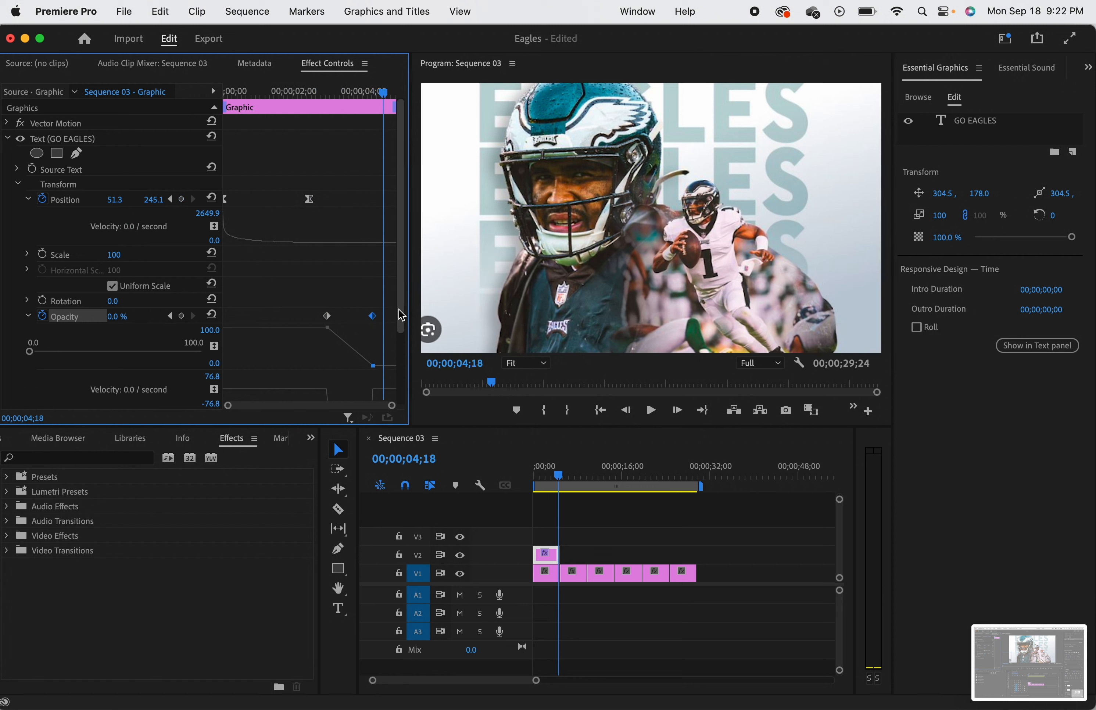
Shorten the fade by moving the second Opacity keyframe to about 00;00;03;20, and replay the animation.
{"action": "left_click_drag", "start_coordinate": [372, 316], "coordinate": [354, 321]}
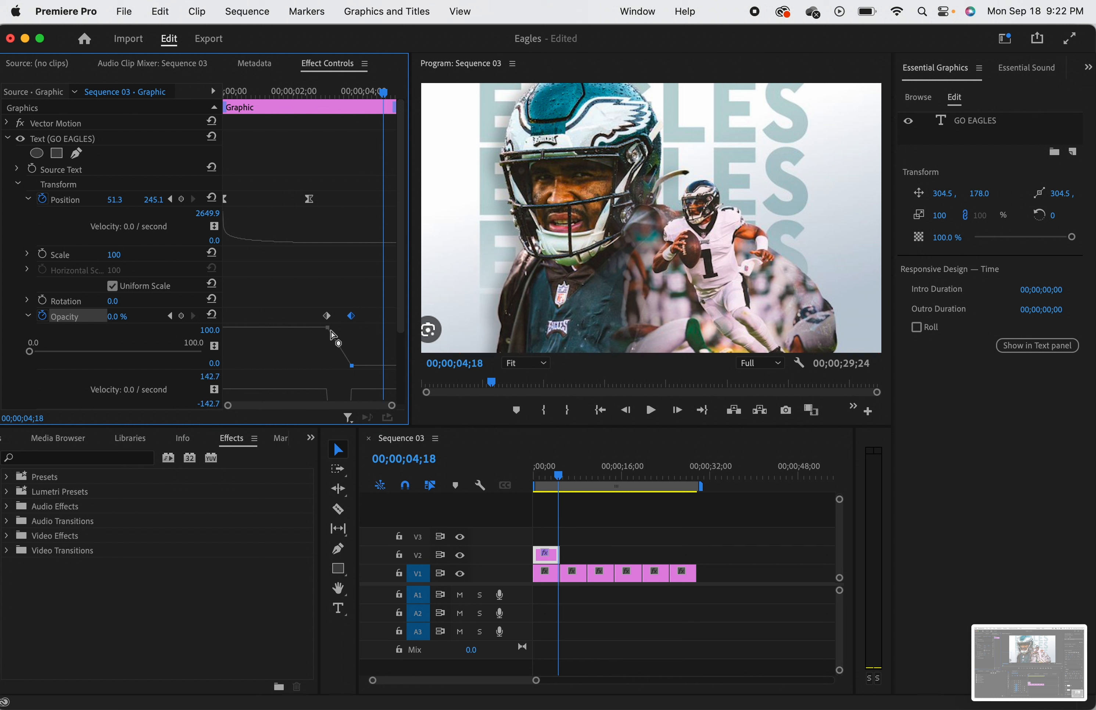
{"action": "left_click_drag", "start_coordinate": [383, 93], "coordinate": [180, 101]}
{"action": "key", "text": "space"}
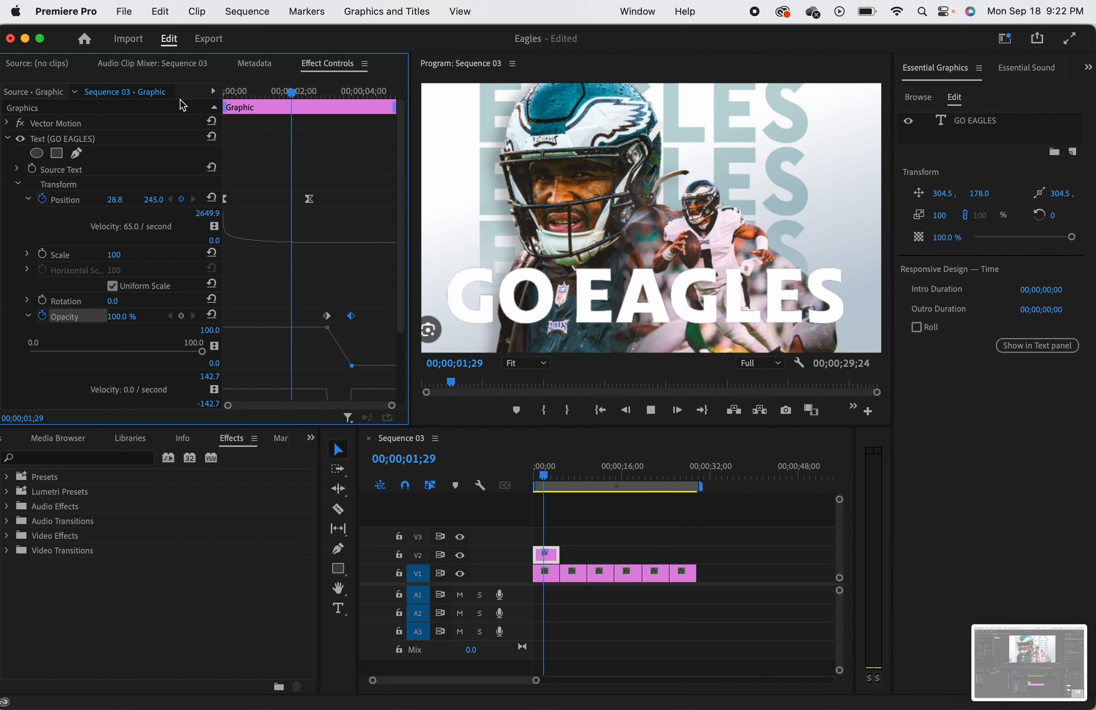
{"action": "key", "text": "space"}
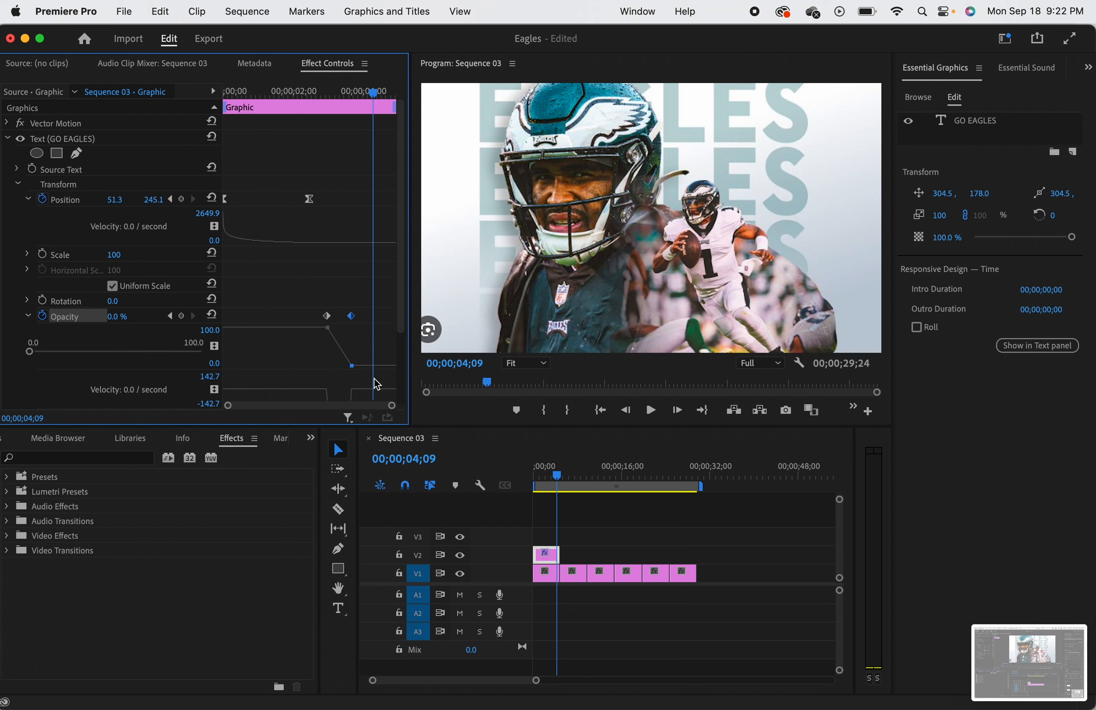
Ease both Opacity keyframes in the velocity graph so the fade starts fast and tapers off, and play the fade.
{"action": "scroll", "coordinate": [358, 378], "scroll_direction": "down", "scroll_amount": 1}
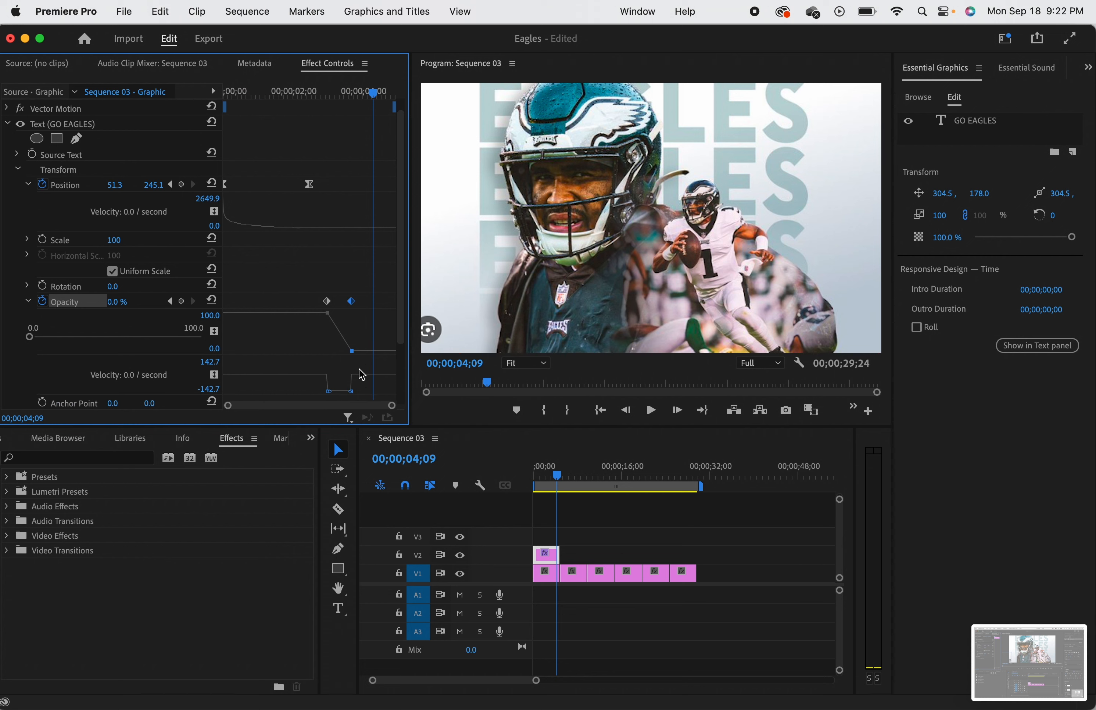
{"action": "scroll", "coordinate": [361, 375], "scroll_direction": "down", "scroll_amount": 4}
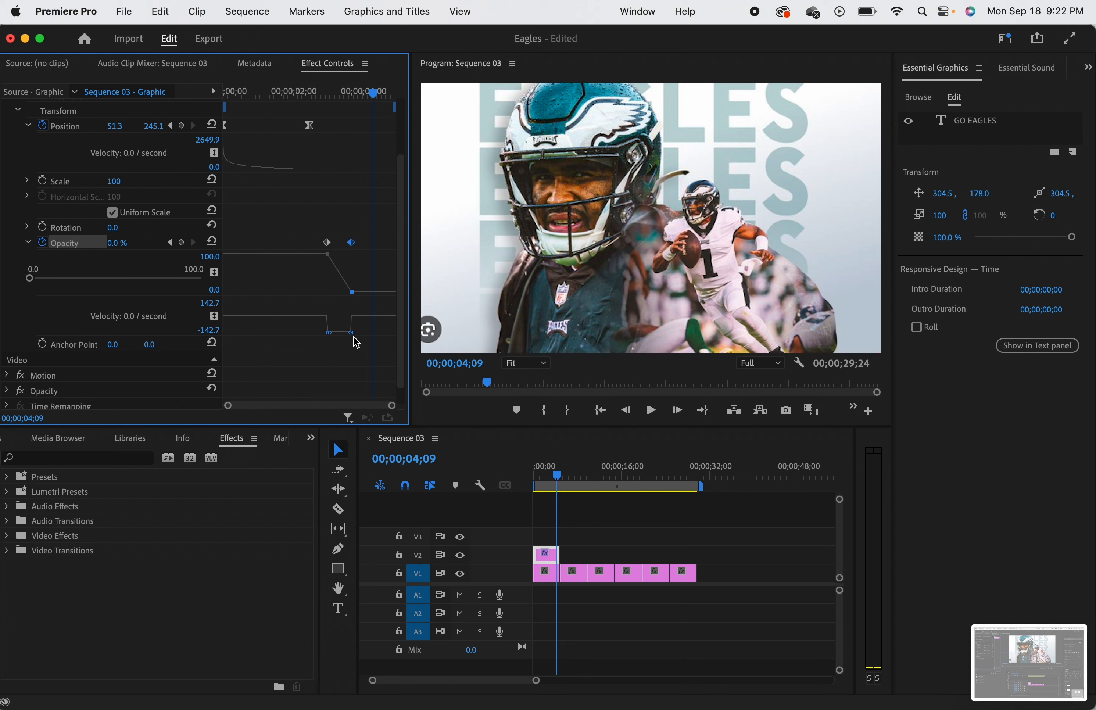
{"action": "left_click", "coordinate": [351, 322]}
{"action": "left_click", "coordinate": [327, 333]}
{"action": "mouse_move", "coordinate": [351, 334]}
{"action": "left_mouse_down"}
{"action": "mouse_move", "coordinate": [354, 350]}
{"action": "mouse_move", "coordinate": [359, 328]}
{"action": "mouse_move", "coordinate": [352, 313]}
{"action": "mouse_move", "coordinate": [339, 316]}
{"action": "left_mouse_up"}
{"action": "left_click_drag", "start_coordinate": [331, 328], "coordinate": [332, 330]}
{"action": "left_click_drag", "start_coordinate": [378, 99], "coordinate": [315, 102]}
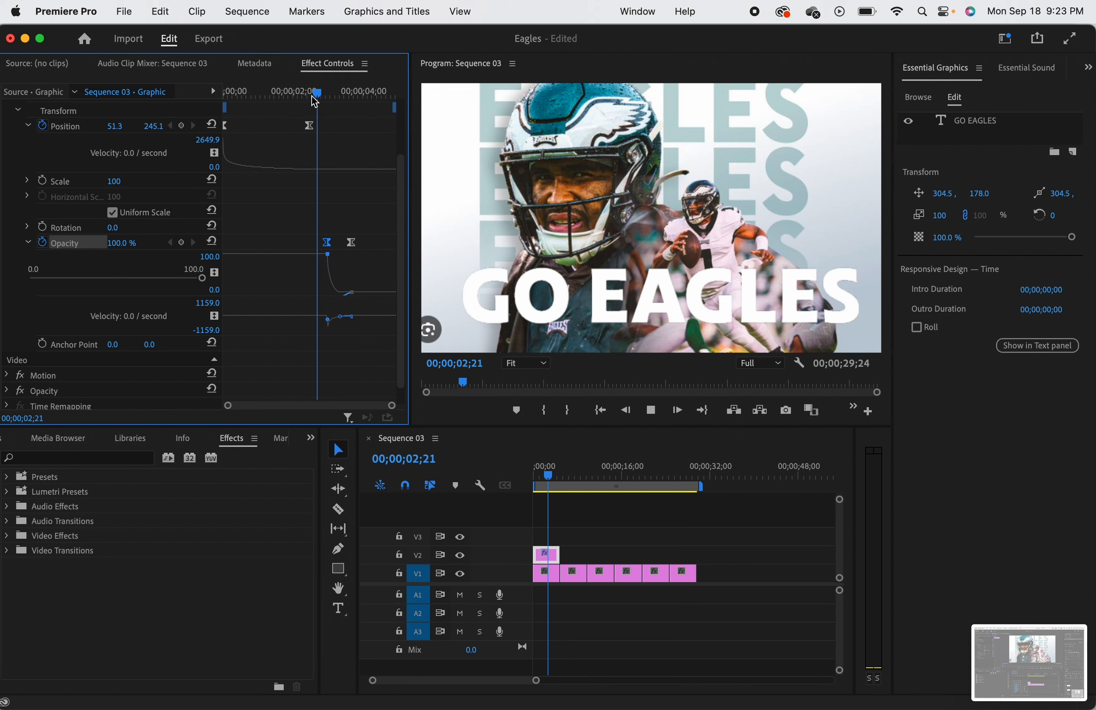
{"action": "key", "text": "space"}
{"action": "key", "text": "space"}
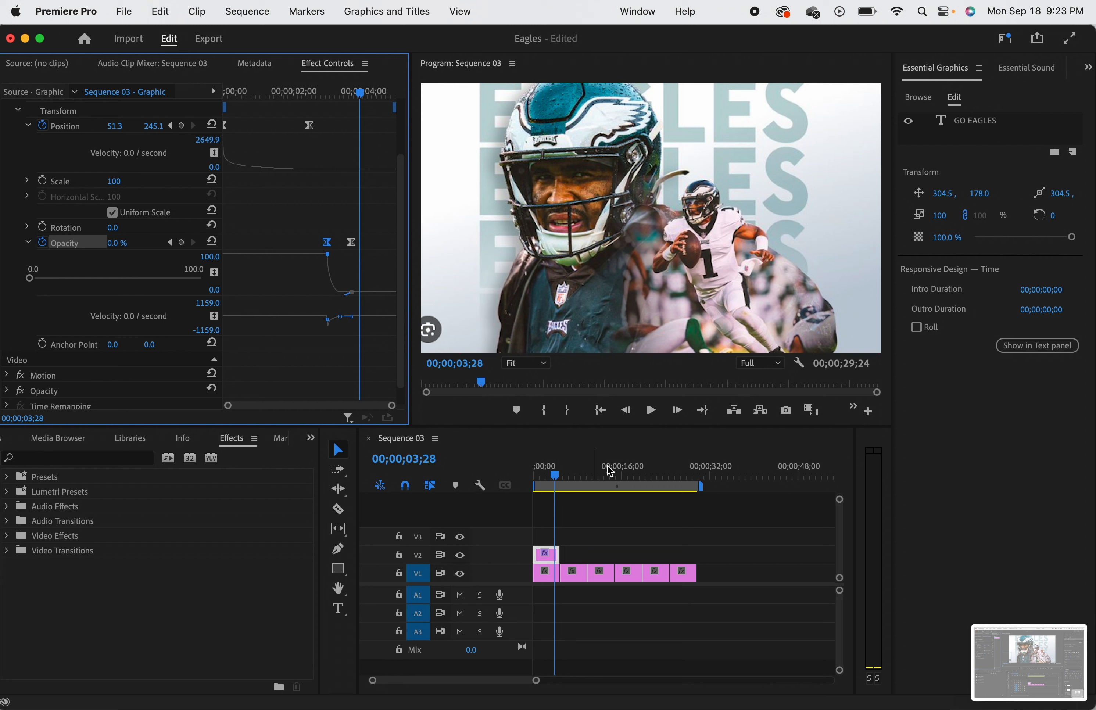
Play the full title animation from 00;00;00;00 through the fade-out.
{"action": "left_click_drag", "start_coordinate": [558, 483], "coordinate": [522, 483]}
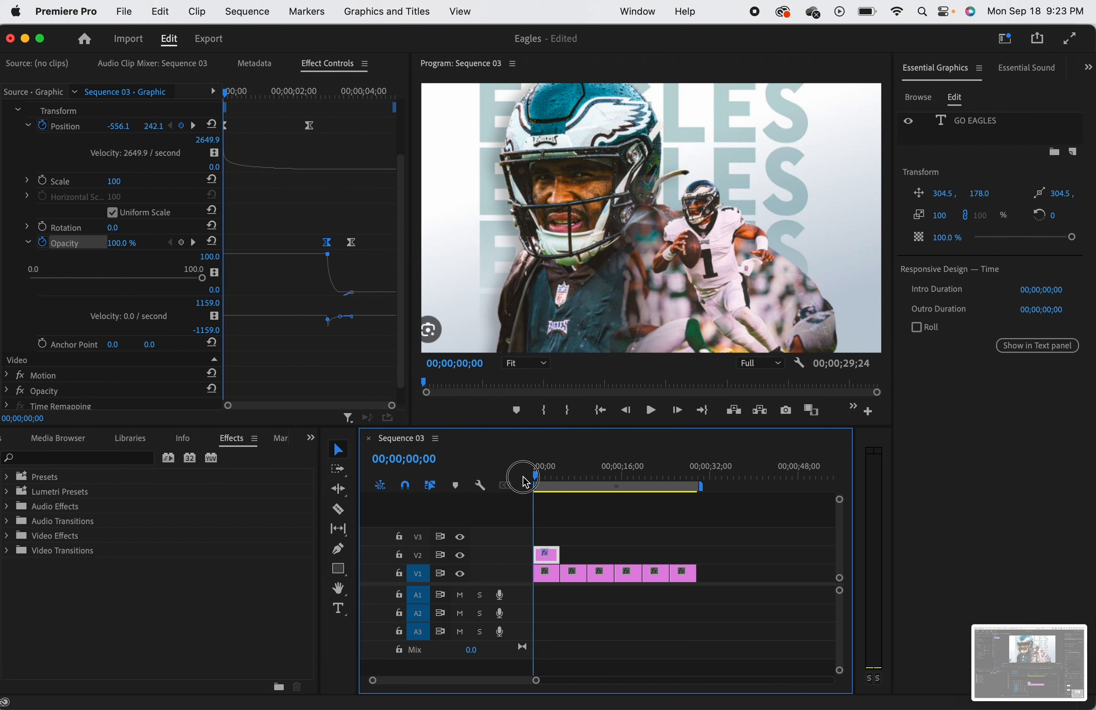
{"action": "key", "text": "space"}
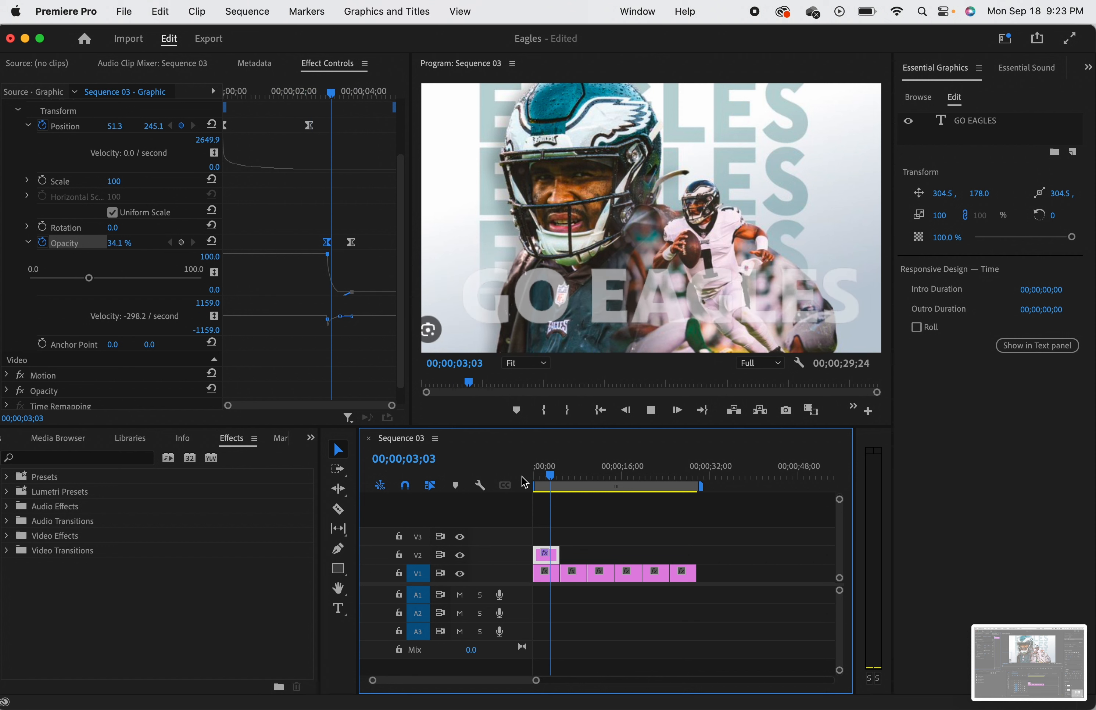
{"action": "key", "text": "space"}
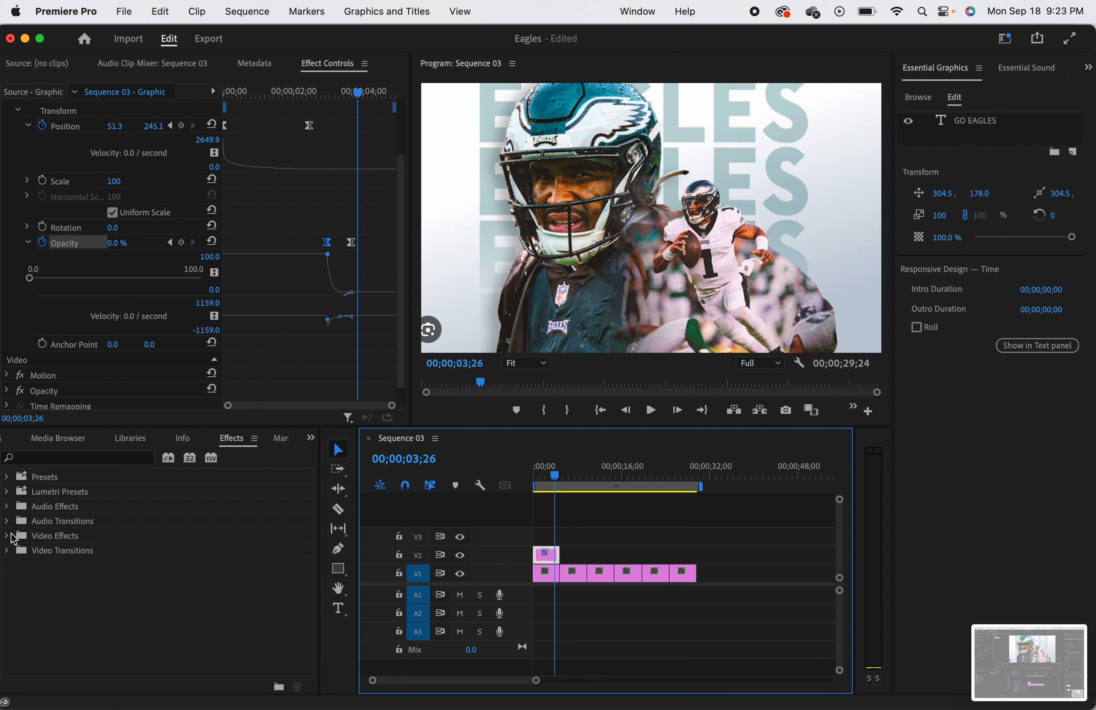
Browse the Video Transitions categories and examine the transitions available under Dissolve.
{"action": "left_click", "coordinate": [6, 550]}
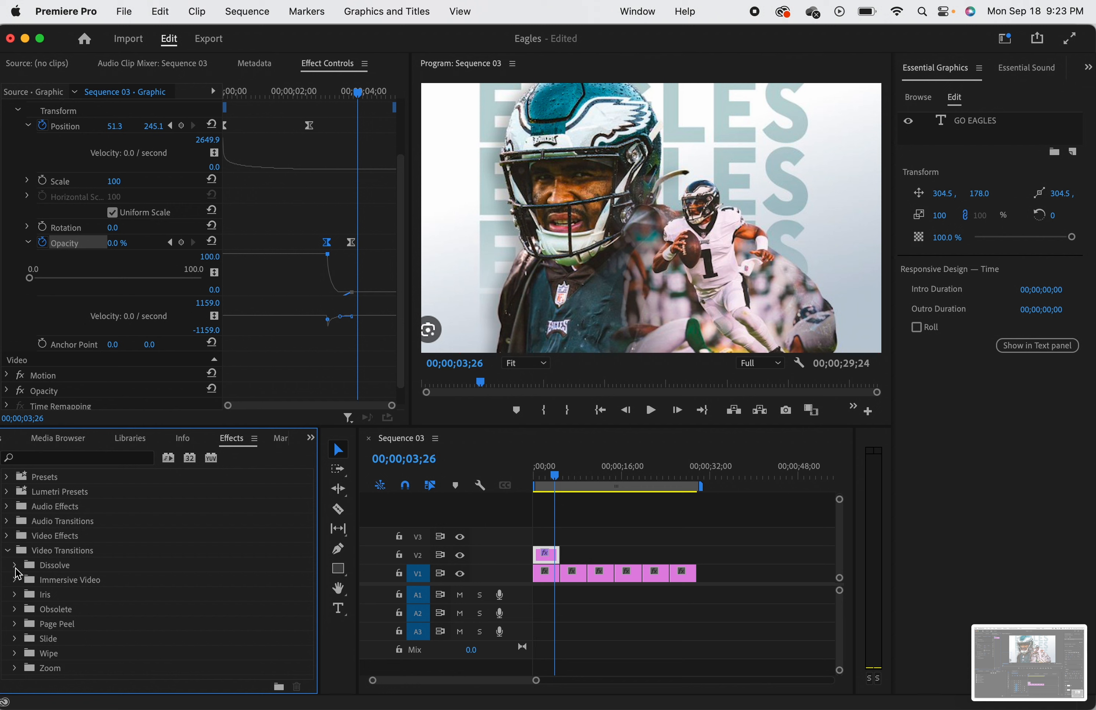
{"action": "left_click", "coordinate": [15, 565]}
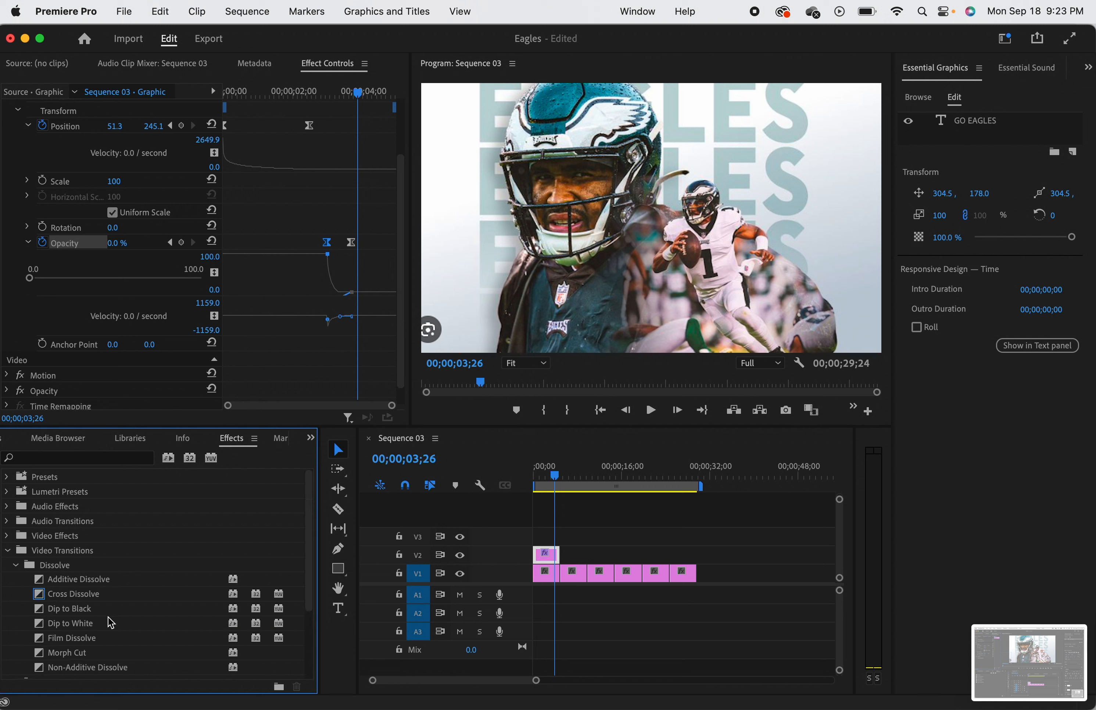
{"action": "scroll", "coordinate": [110, 622], "scroll_direction": "down", "scroll_amount": 3}
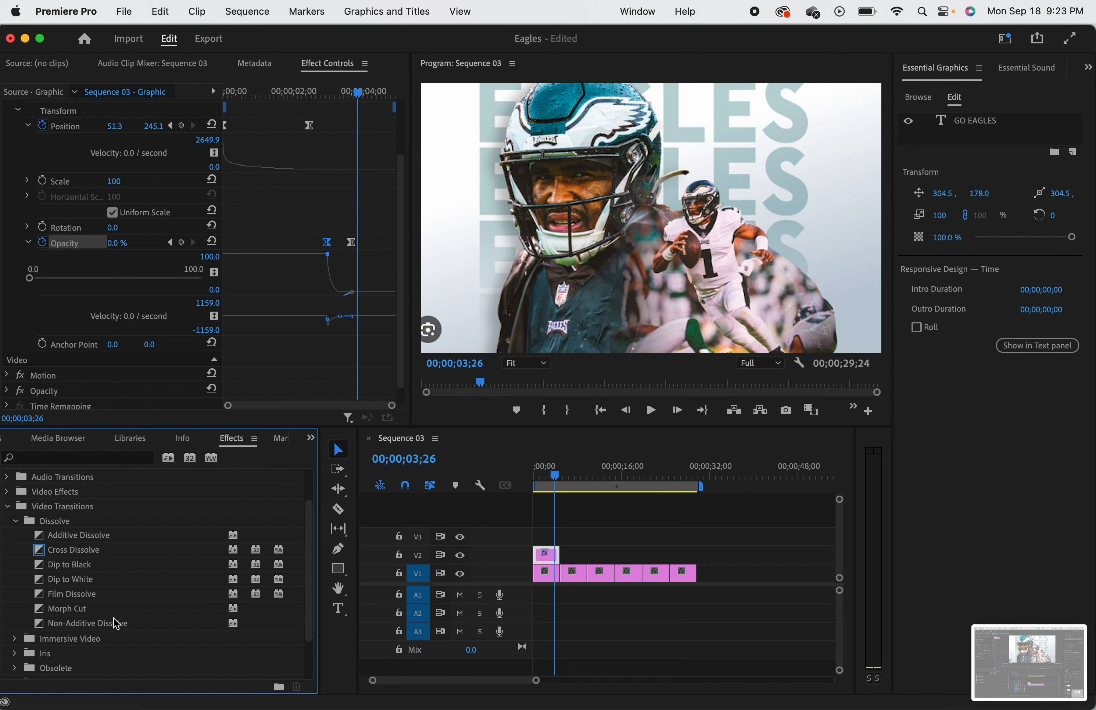
{"action": "scroll", "coordinate": [116, 623], "scroll_direction": "down", "scroll_amount": 4}
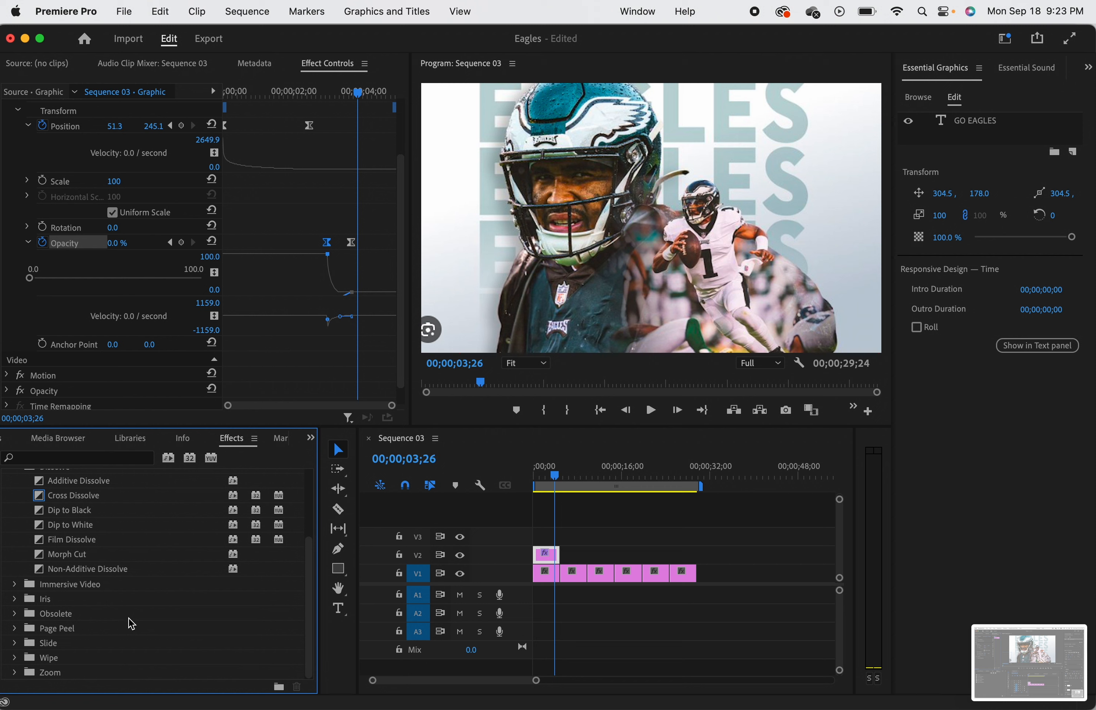
{"action": "scroll", "coordinate": [131, 622], "scroll_direction": "up", "scroll_amount": 2}
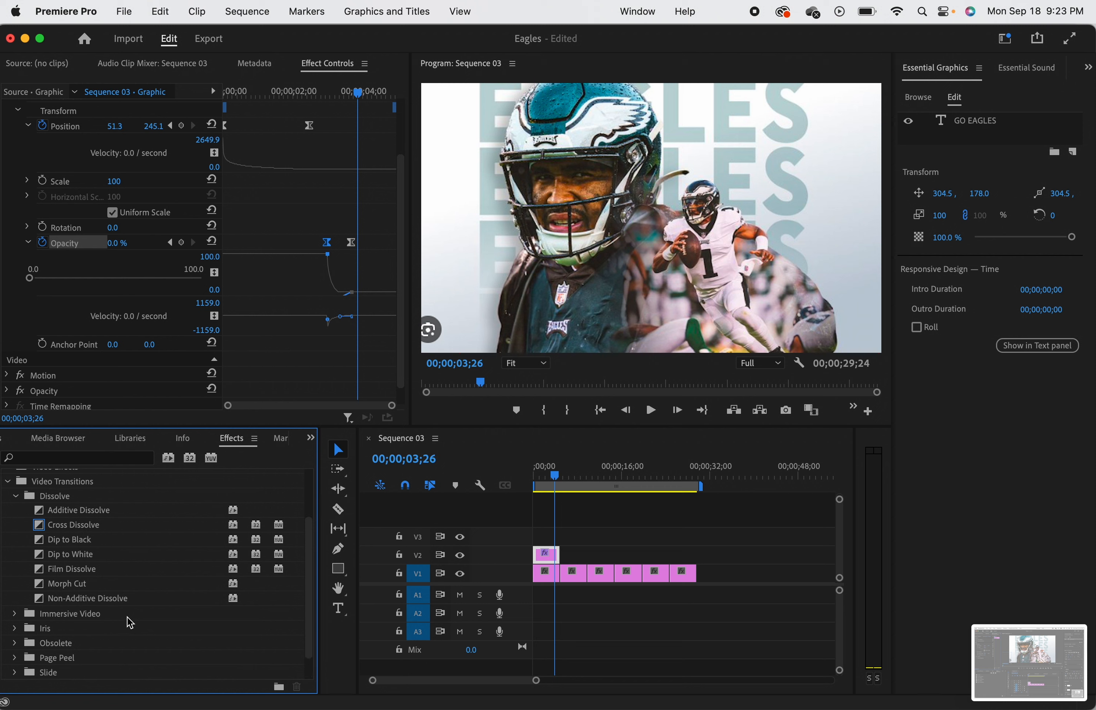
{"action": "scroll", "coordinate": [131, 622], "scroll_direction": "down", "scroll_amount": 2}
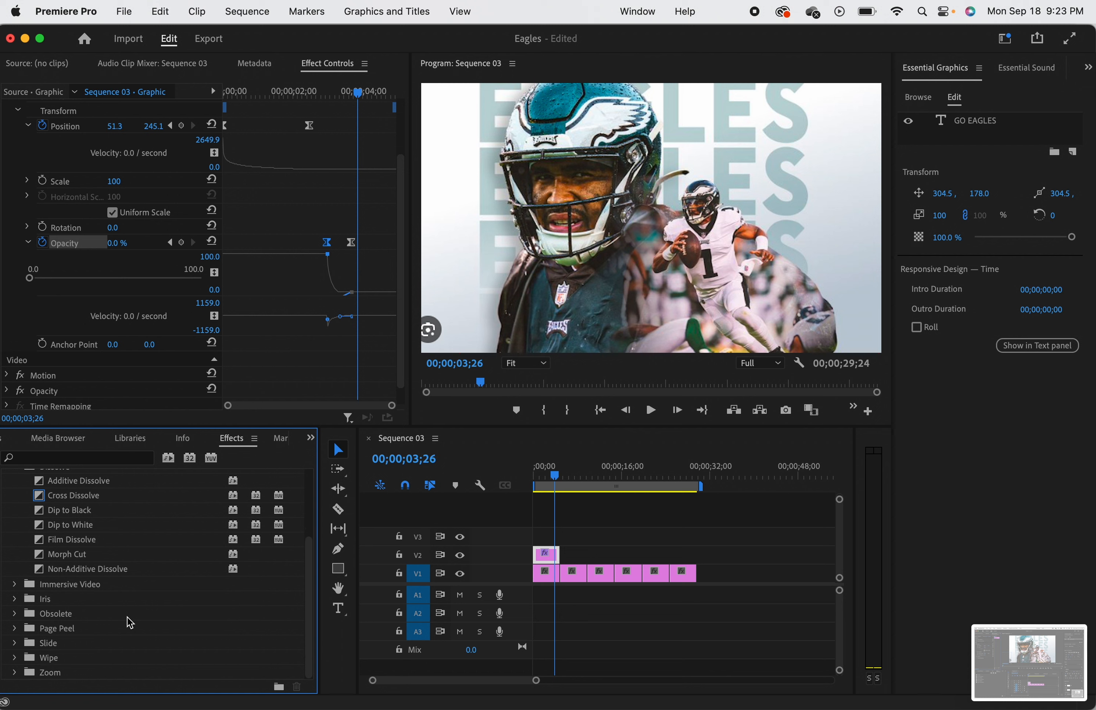
{"action": "scroll", "coordinate": [131, 623], "scroll_direction": "up", "scroll_amount": 2}
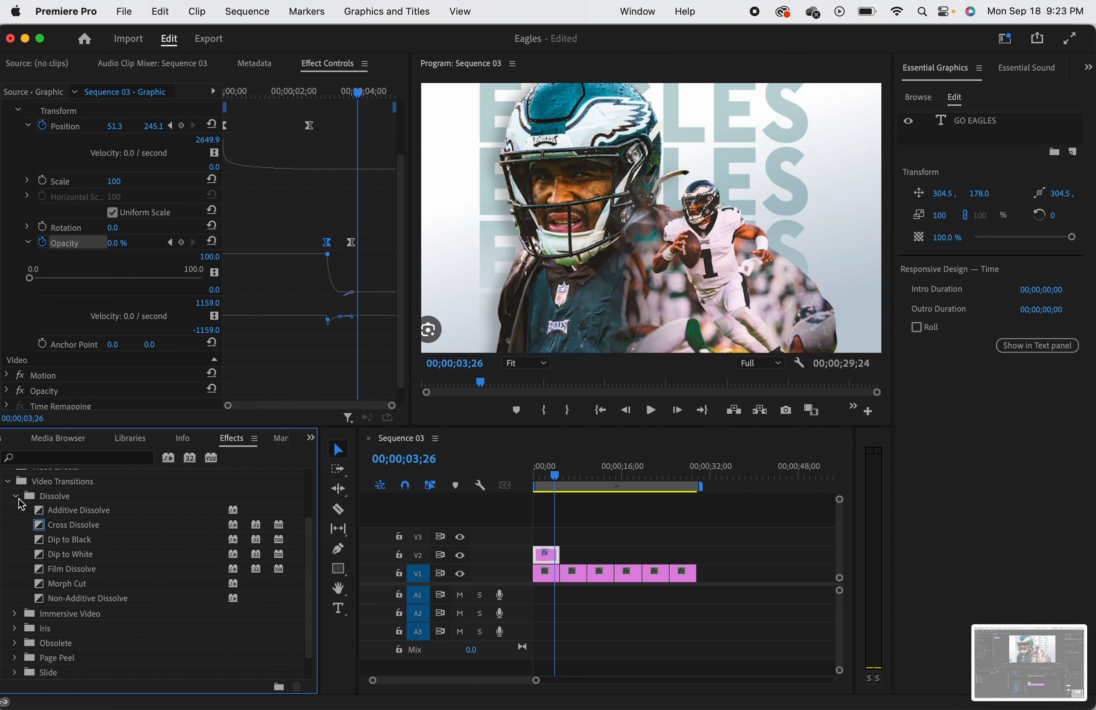
{"action": "left_click", "coordinate": [18, 498]}
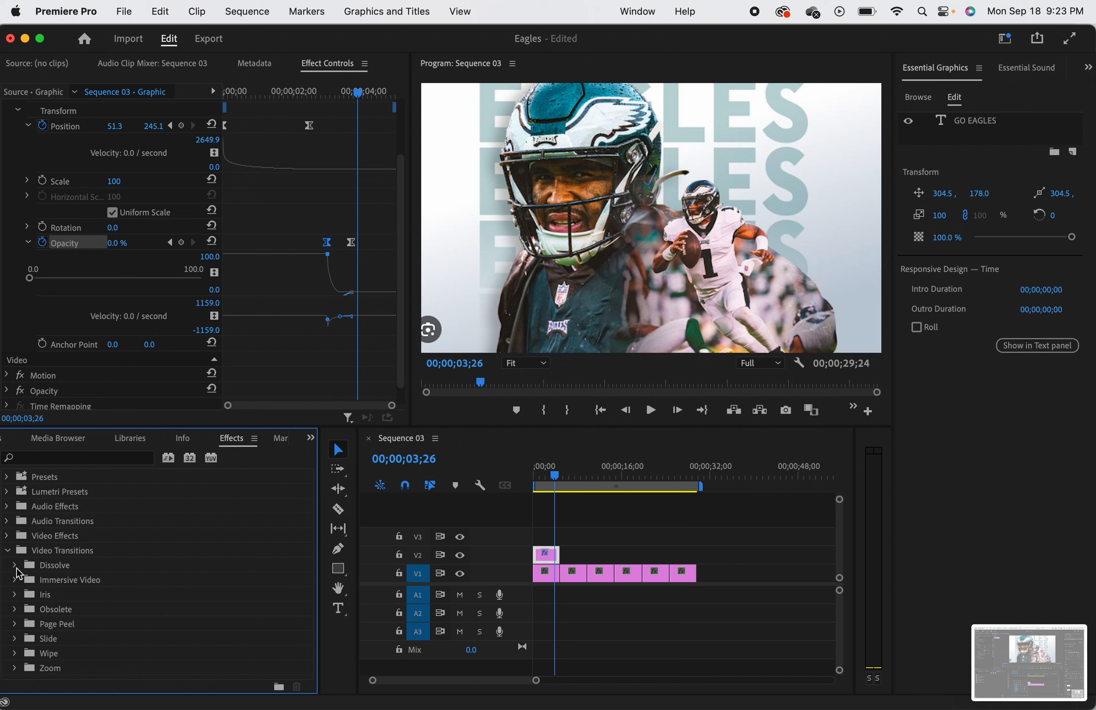
{"action": "left_click", "coordinate": [15, 565]}
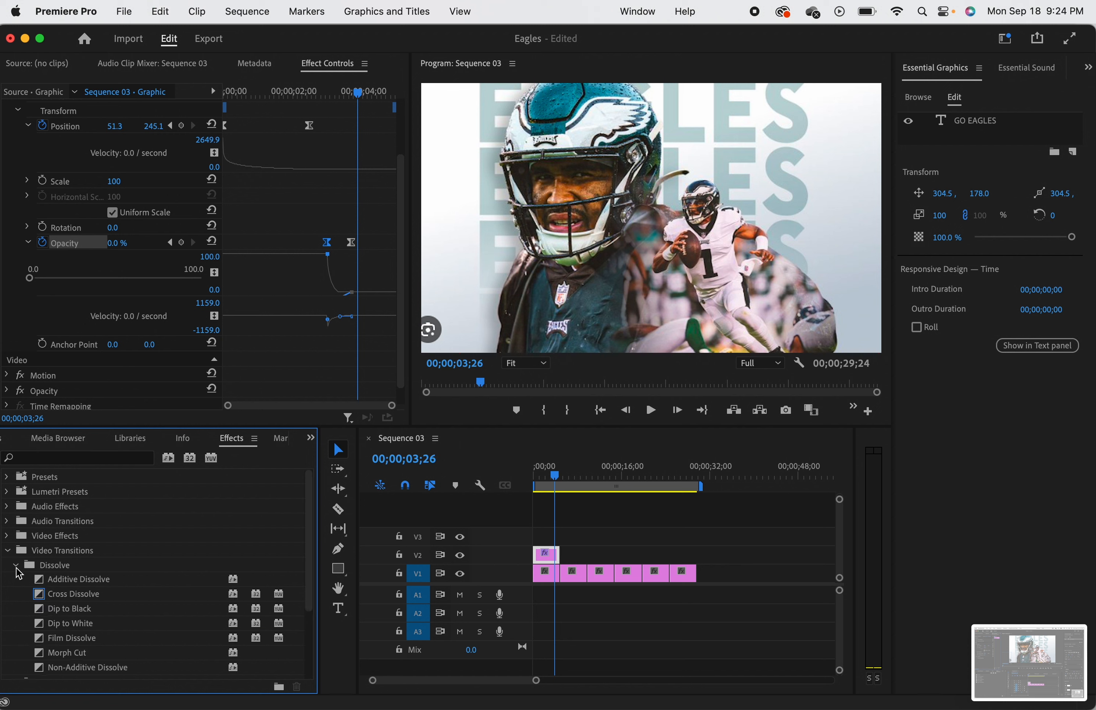
{"action": "scroll", "coordinate": [73, 581], "scroll_direction": "down", "scroll_amount": 4}
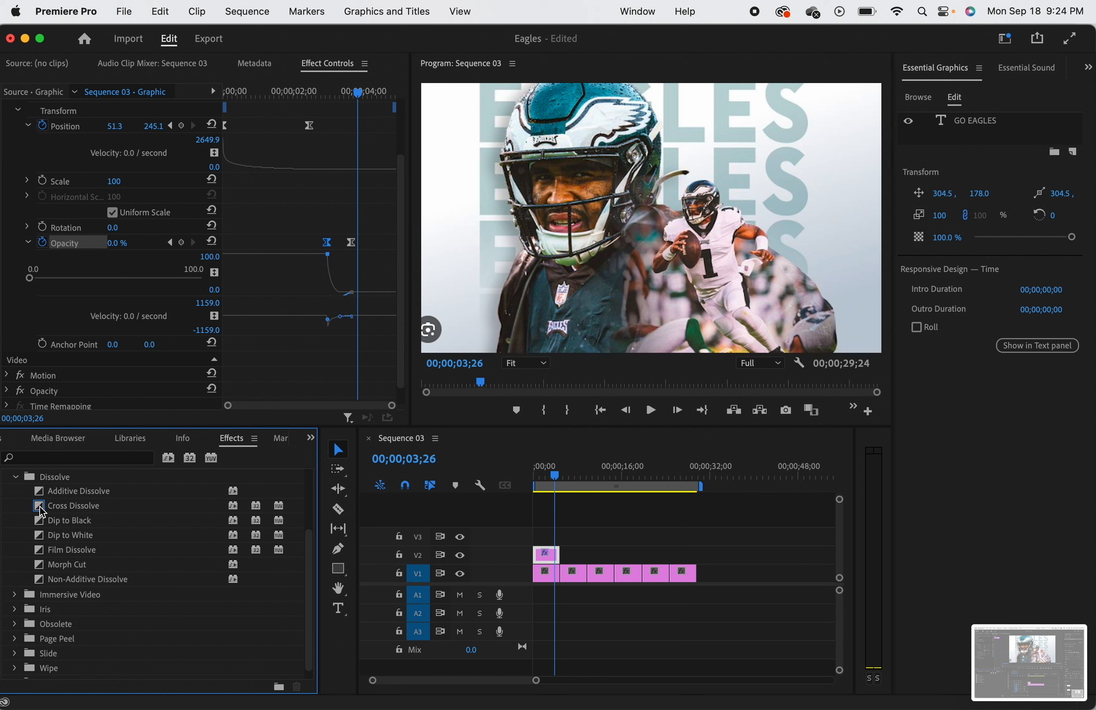
Apply a Cross Dissolve to each of the five cuts between the clips on V1 and play the sequence.
{"action": "left_click", "coordinate": [41, 511]}
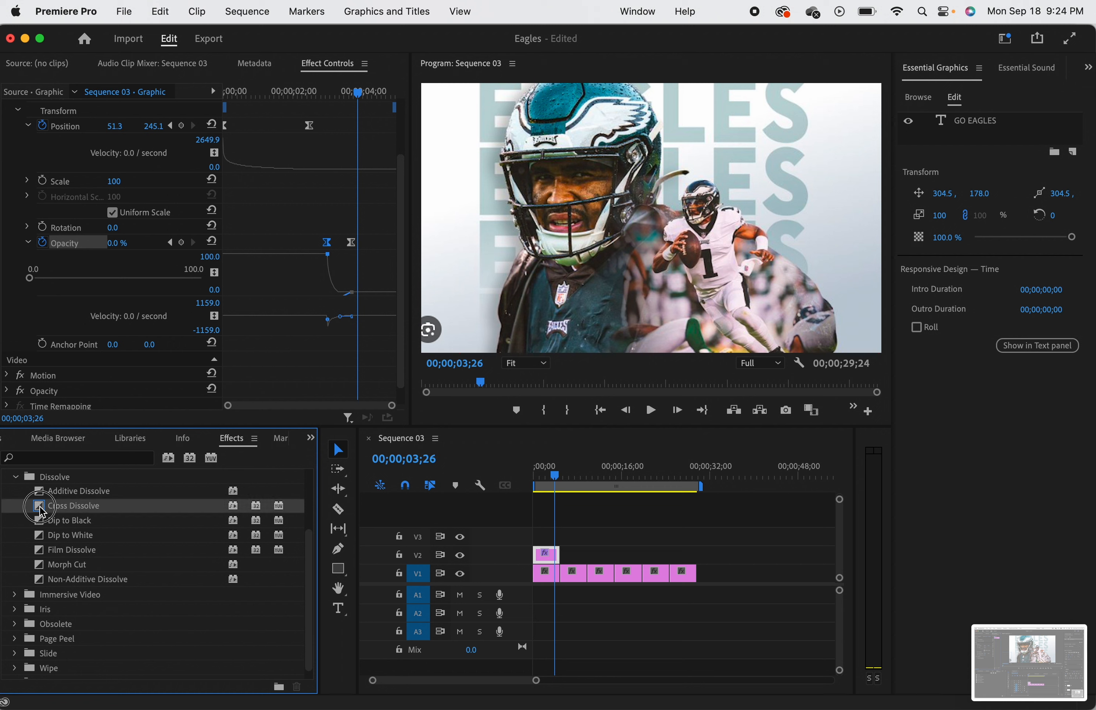
{"action": "mouse_move", "coordinate": [42, 510]}
{"action": "left_mouse_down"}
{"action": "mouse_move", "coordinate": [375, 571]}
{"action": "mouse_move", "coordinate": [537, 589]}
{"action": "mouse_move", "coordinate": [559, 580]}
{"action": "left_mouse_up"}
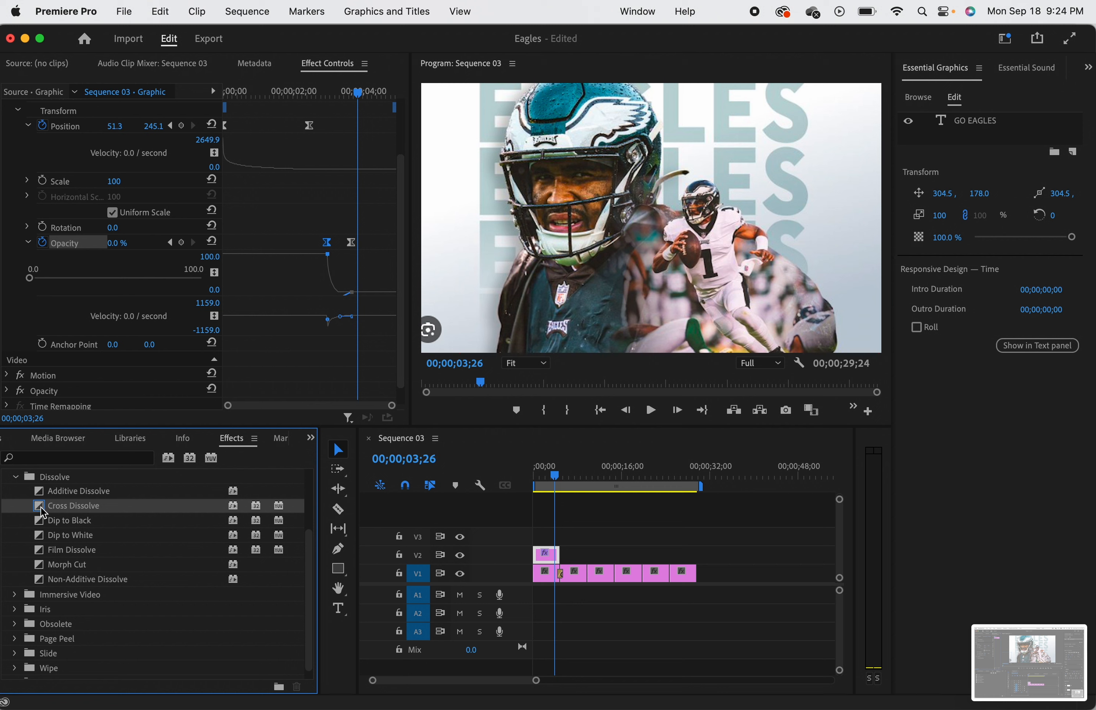
{"action": "mouse_move", "coordinate": [42, 512]}
{"action": "left_mouse_down"}
{"action": "mouse_move", "coordinate": [391, 547]}
{"action": "mouse_move", "coordinate": [589, 581]}
{"action": "left_mouse_up"}
{"action": "mouse_move", "coordinate": [42, 512]}
{"action": "left_mouse_down"}
{"action": "mouse_move", "coordinate": [631, 568]}
{"action": "mouse_move", "coordinate": [615, 577]}
{"action": "left_mouse_up"}
{"action": "left_click_drag", "start_coordinate": [41, 511], "coordinate": [642, 575]}
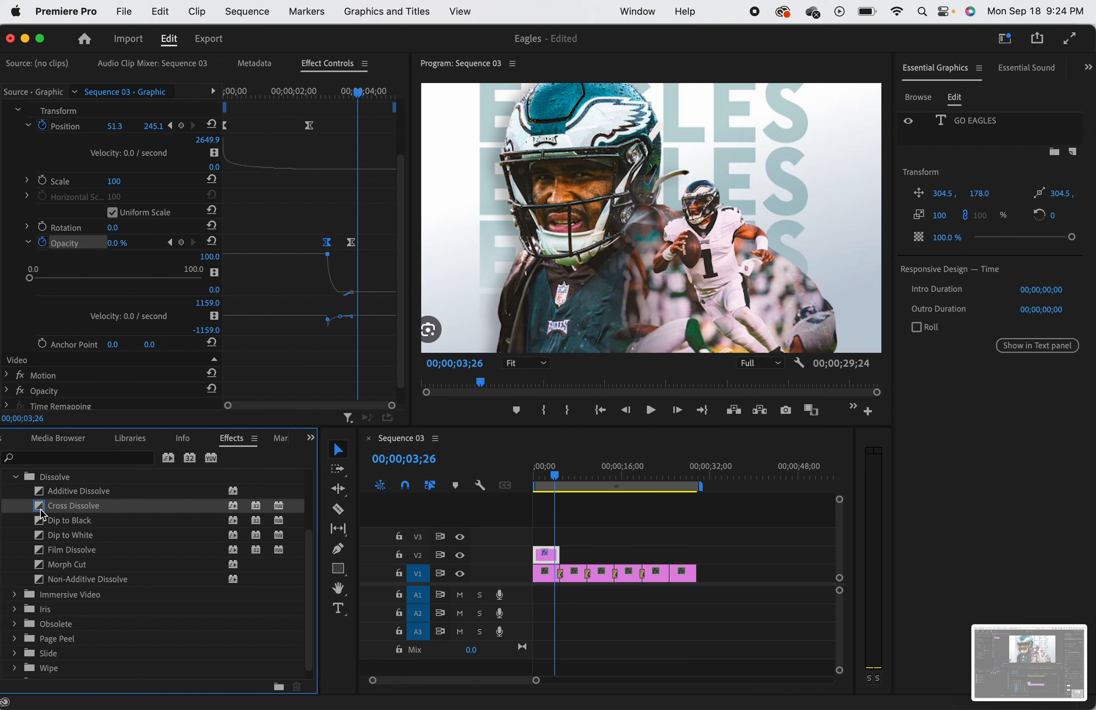
{"action": "mouse_move", "coordinate": [42, 514]}
{"action": "left_mouse_down"}
{"action": "mouse_move", "coordinate": [502, 546]}
{"action": "mouse_move", "coordinate": [669, 574]}
{"action": "left_mouse_up"}
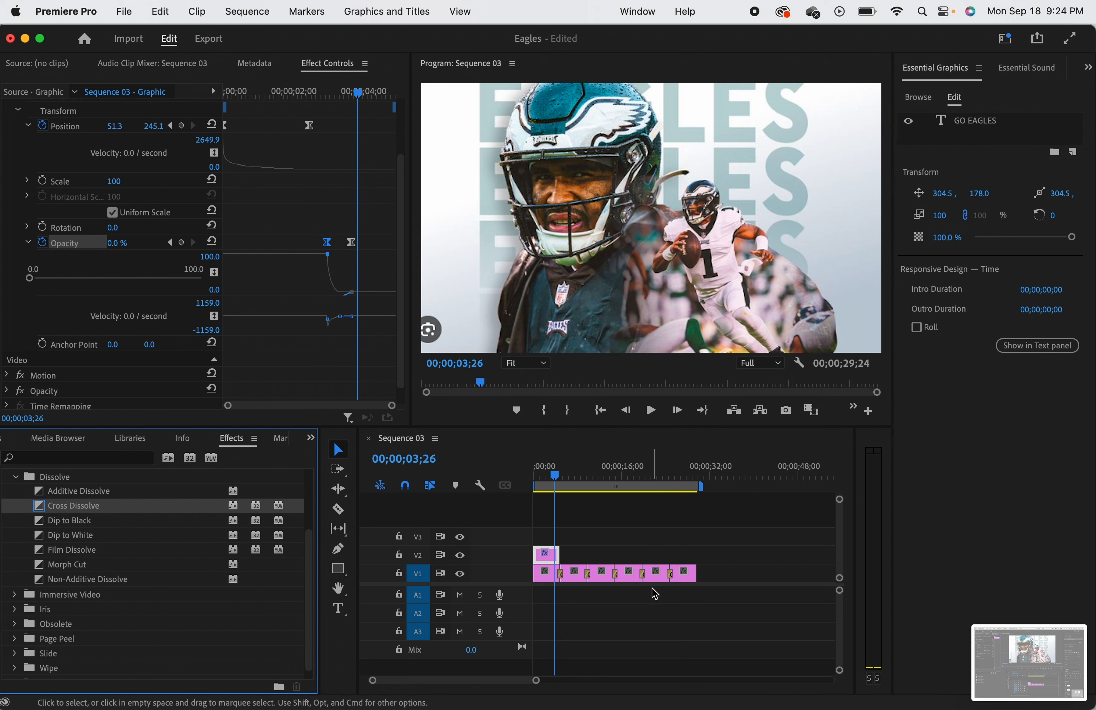
{"action": "key", "text": "space"}
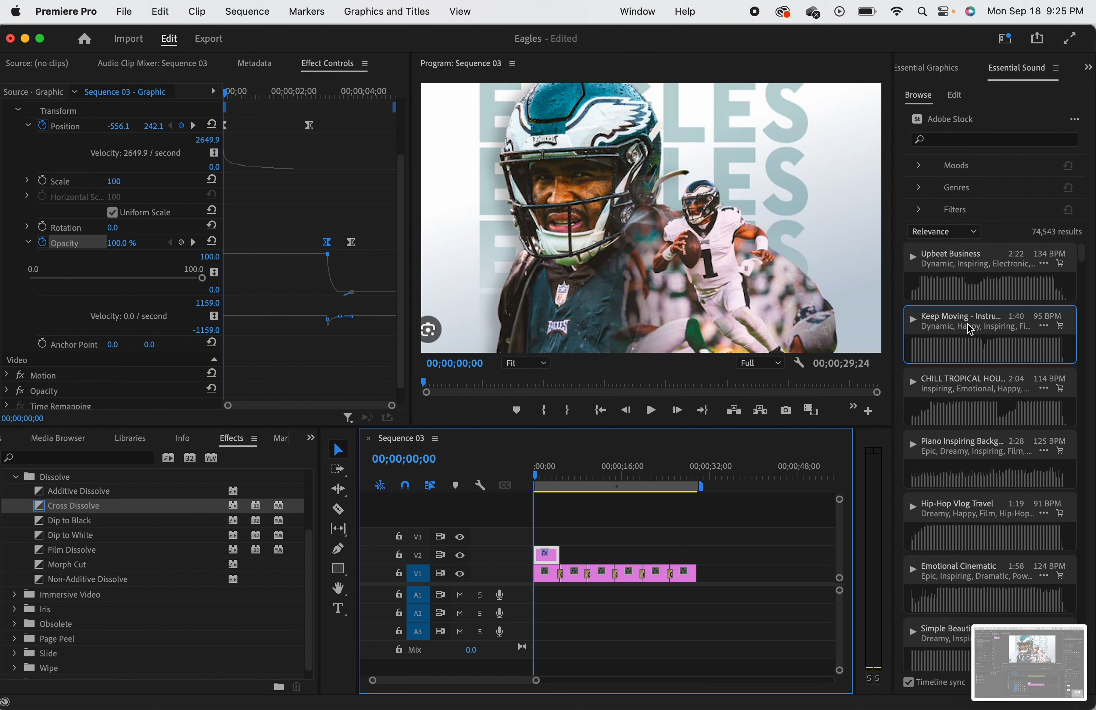
Add the stock track "Keep Moving - Instrumental" to the start of A1 and enlarge the audio track to show its waveform and volume line.
{"action": "left_click_drag", "start_coordinate": [970, 330], "coordinate": [533, 592]}
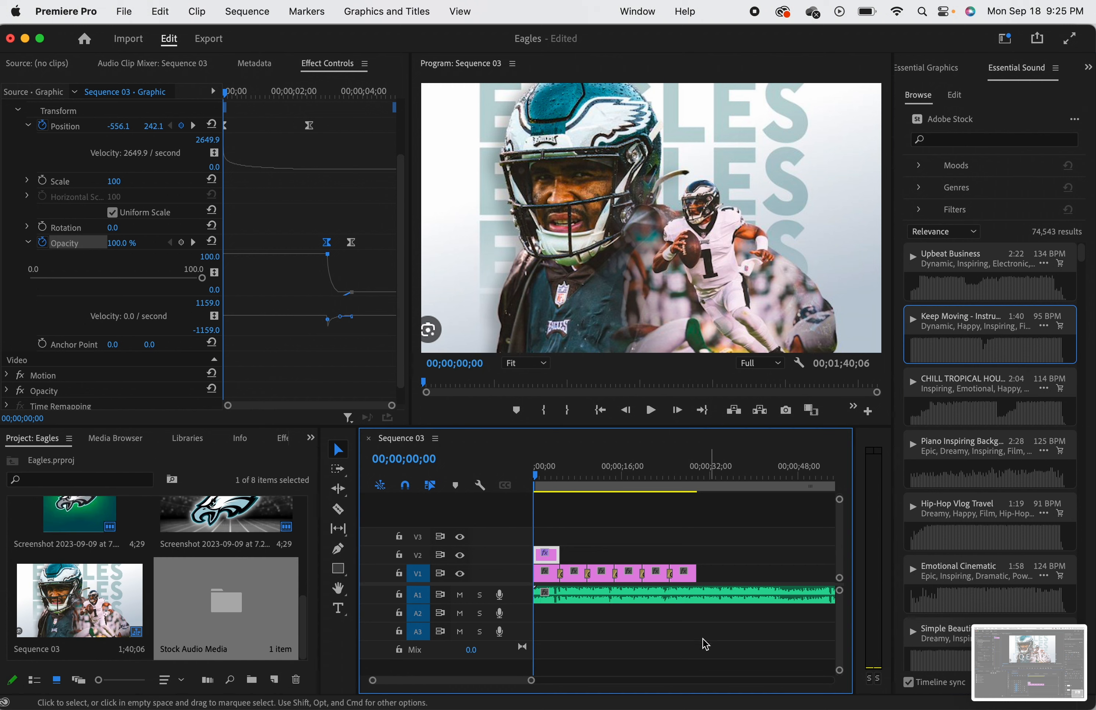
{"action": "mouse_move", "coordinate": [531, 685]}
{"action": "left_mouse_down"}
{"action": "mouse_move", "coordinate": [569, 686]}
{"action": "mouse_move", "coordinate": [529, 686]}
{"action": "left_mouse_up"}
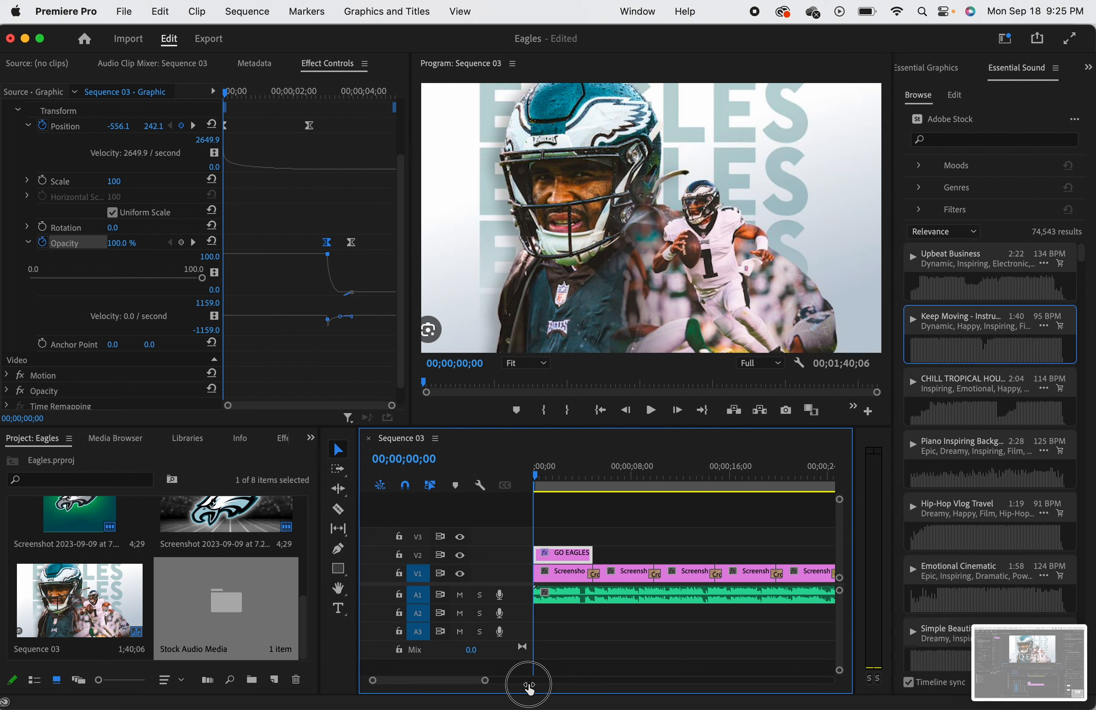
{"action": "left_click_drag", "start_coordinate": [839, 591], "coordinate": [840, 608]}
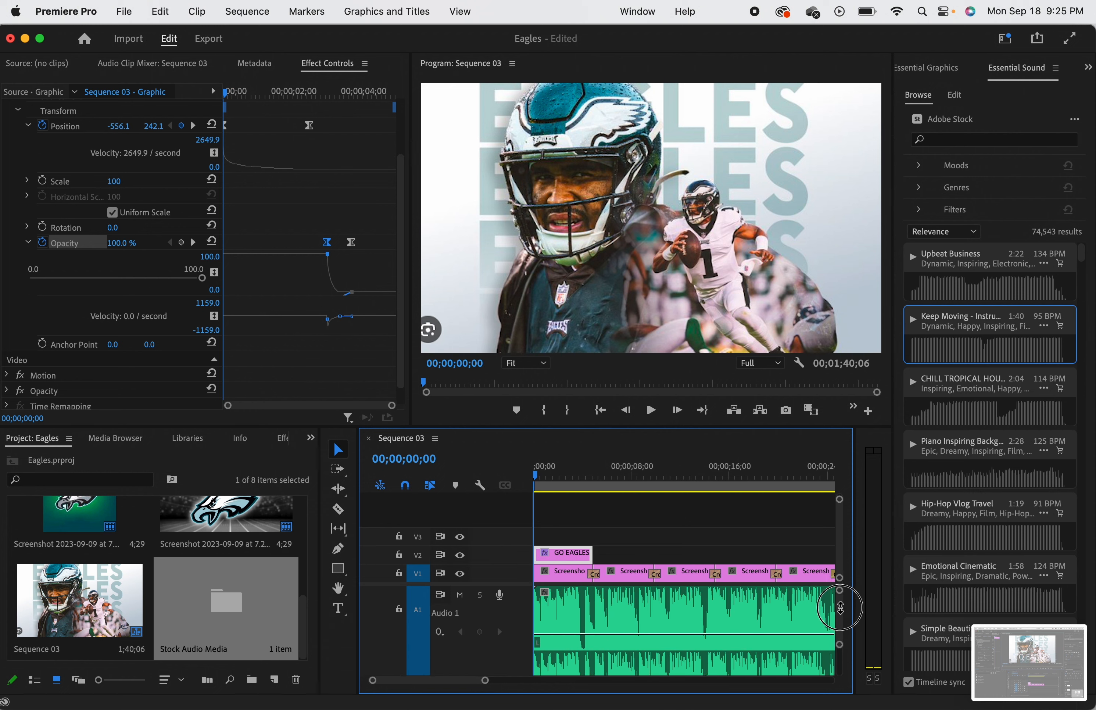
{"action": "scroll", "coordinate": [772, 629], "scroll_direction": "down", "scroll_amount": 2}
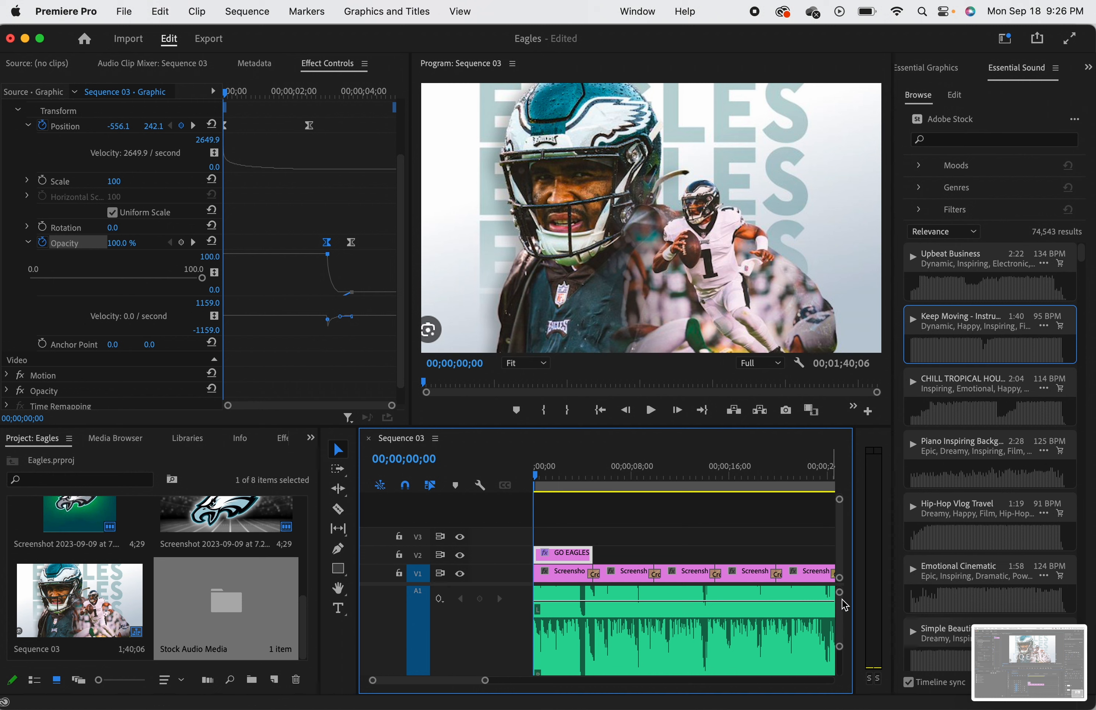
{"action": "left_click_drag", "start_coordinate": [837, 594], "coordinate": [839, 617]}
{"action": "left_click", "coordinate": [730, 645]}
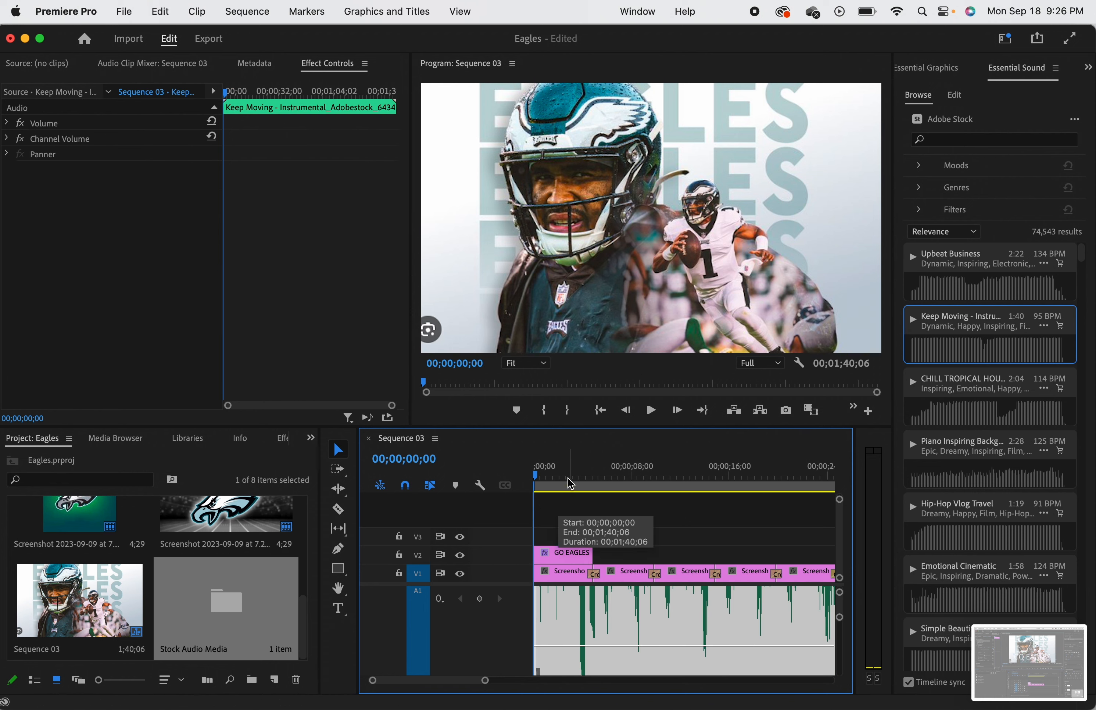
Play the sequence with the music from the start, and again from 00;00;24;05 past the end of the last clip.
{"action": "key", "text": "space"}
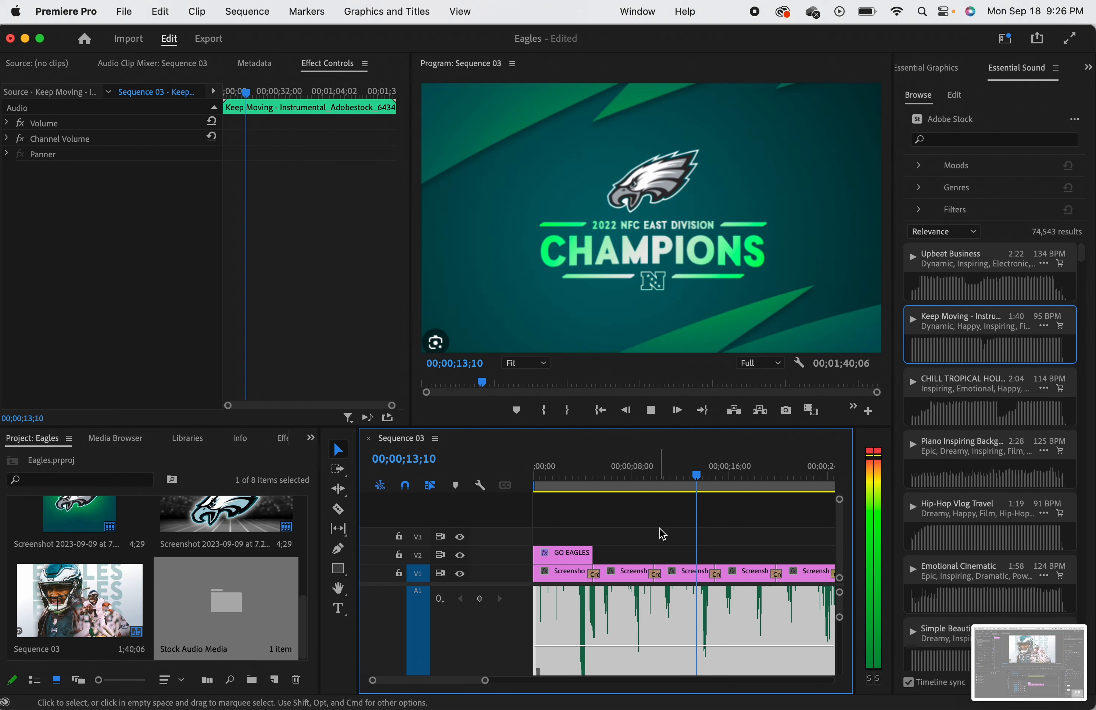
{"action": "key", "text": "space"}
{"action": "scroll", "coordinate": [671, 532], "scroll_direction": "right", "scroll_amount": 5}
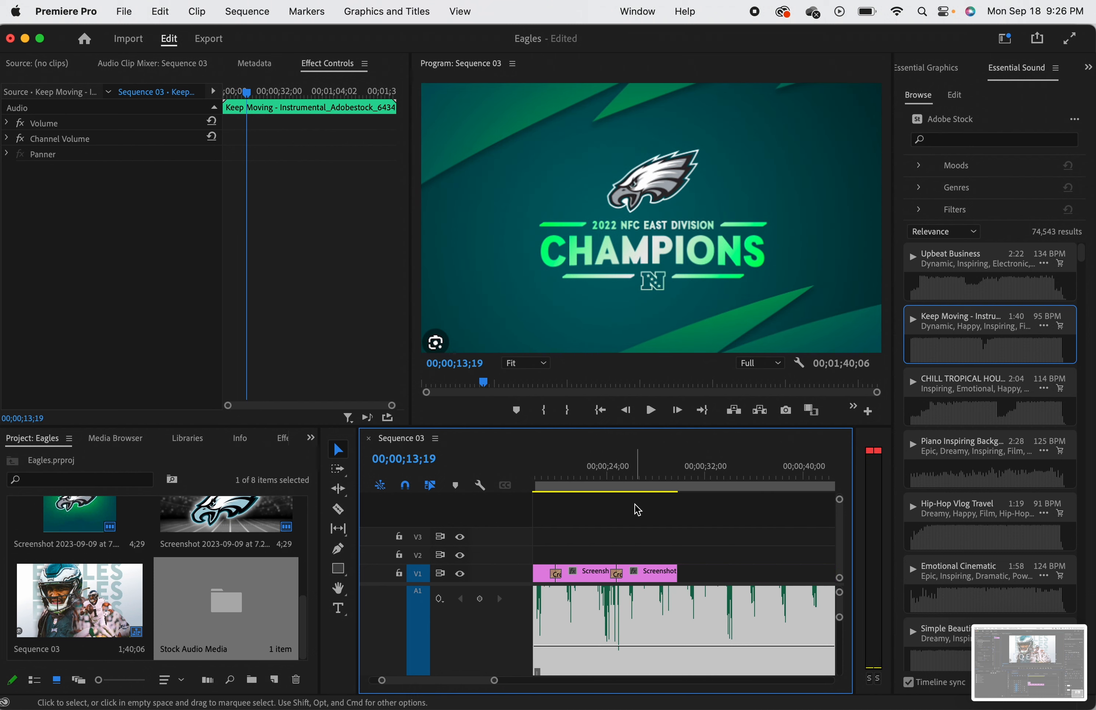
{"action": "left_click", "coordinate": [609, 480]}
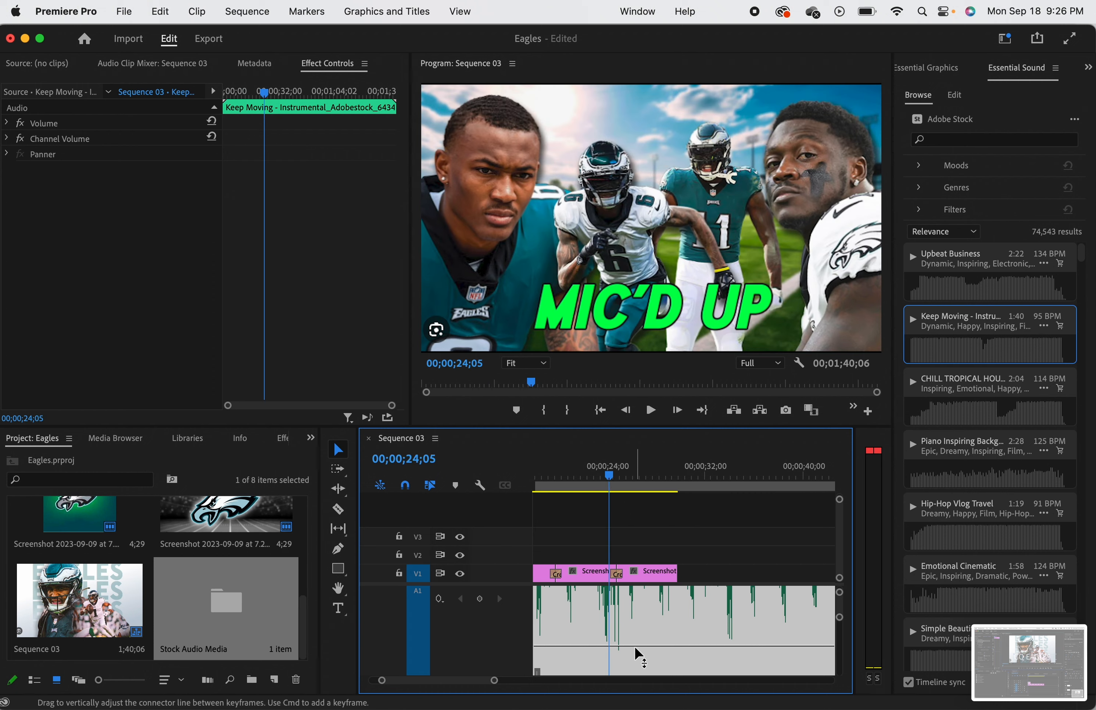
{"action": "key", "text": "space"}
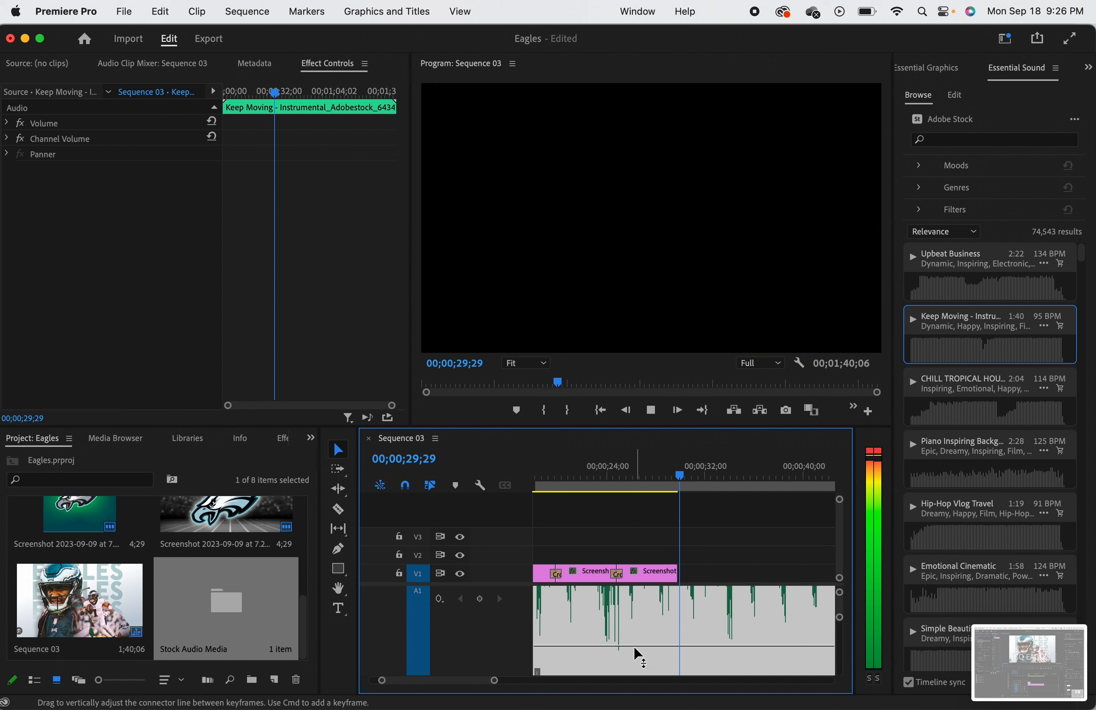
{"action": "key", "text": "space"}
Use the Pen tool to add volume keyframes to the A1 music at 00;00;23;17 and just before the last clip ends.
{"action": "left_click_drag", "start_coordinate": [685, 475], "coordinate": [603, 485]}
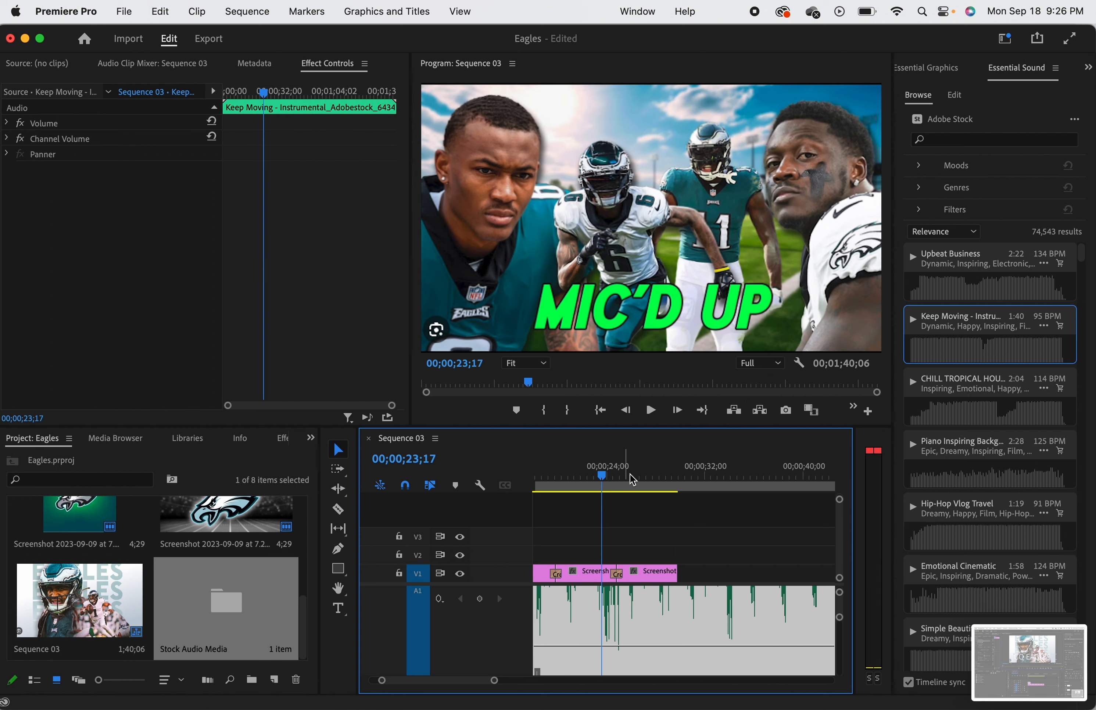
{"action": "left_click", "coordinate": [341, 454]}
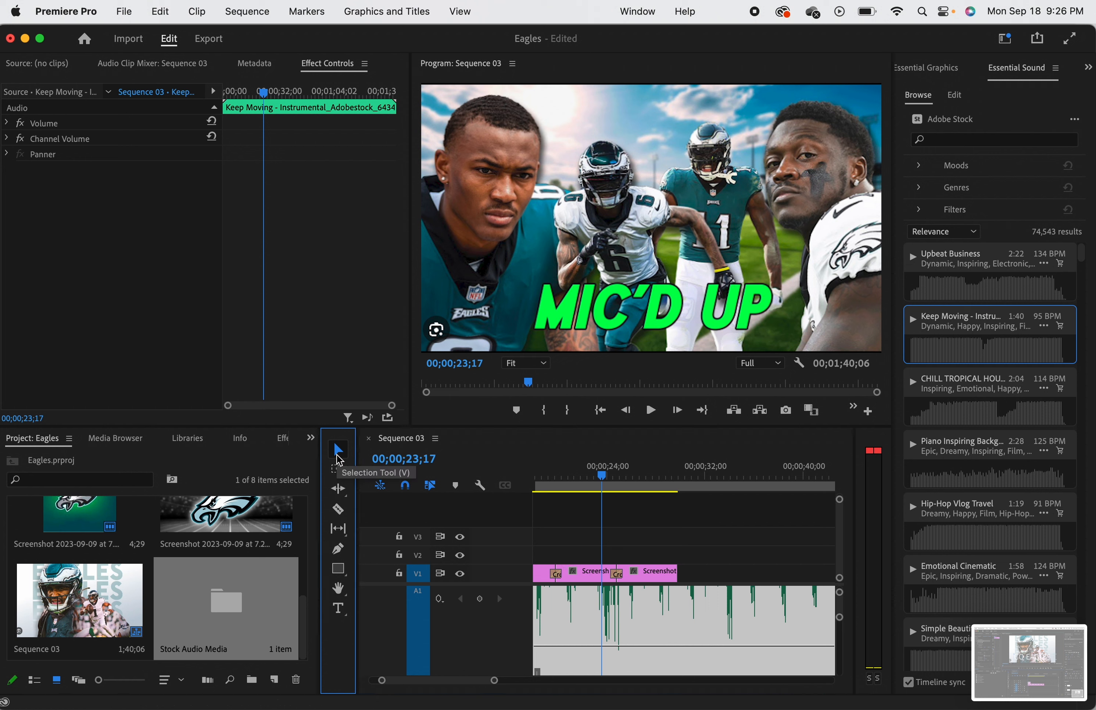
{"action": "left_click", "coordinate": [339, 549]}
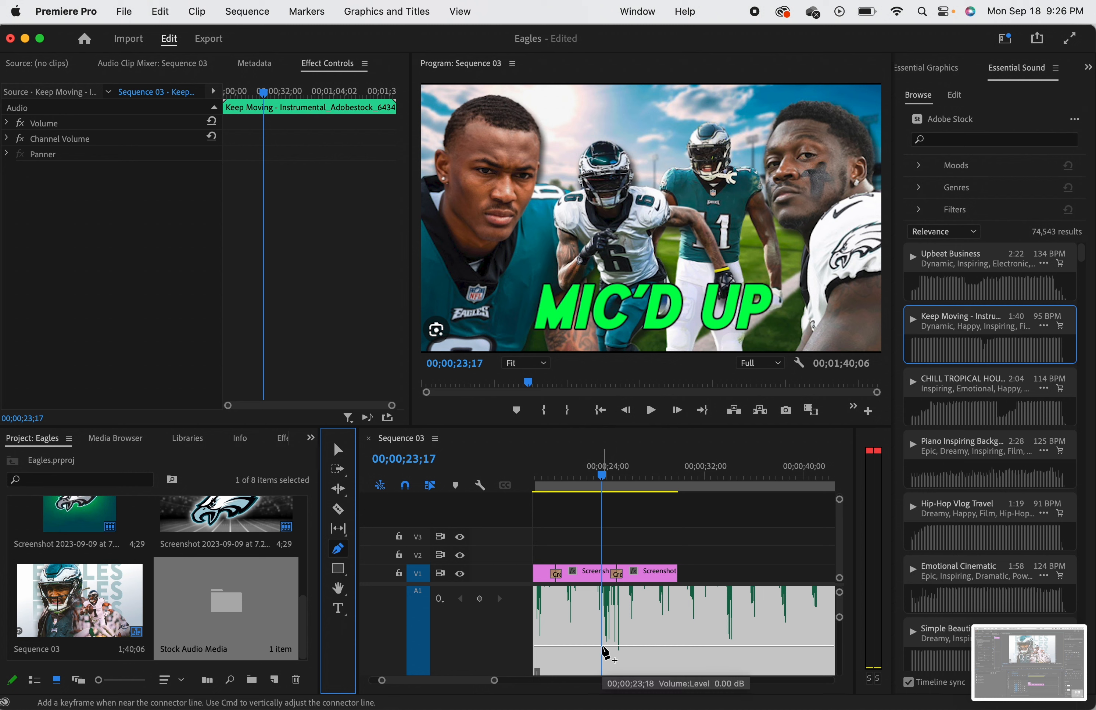
{"action": "left_click", "coordinate": [602, 646]}
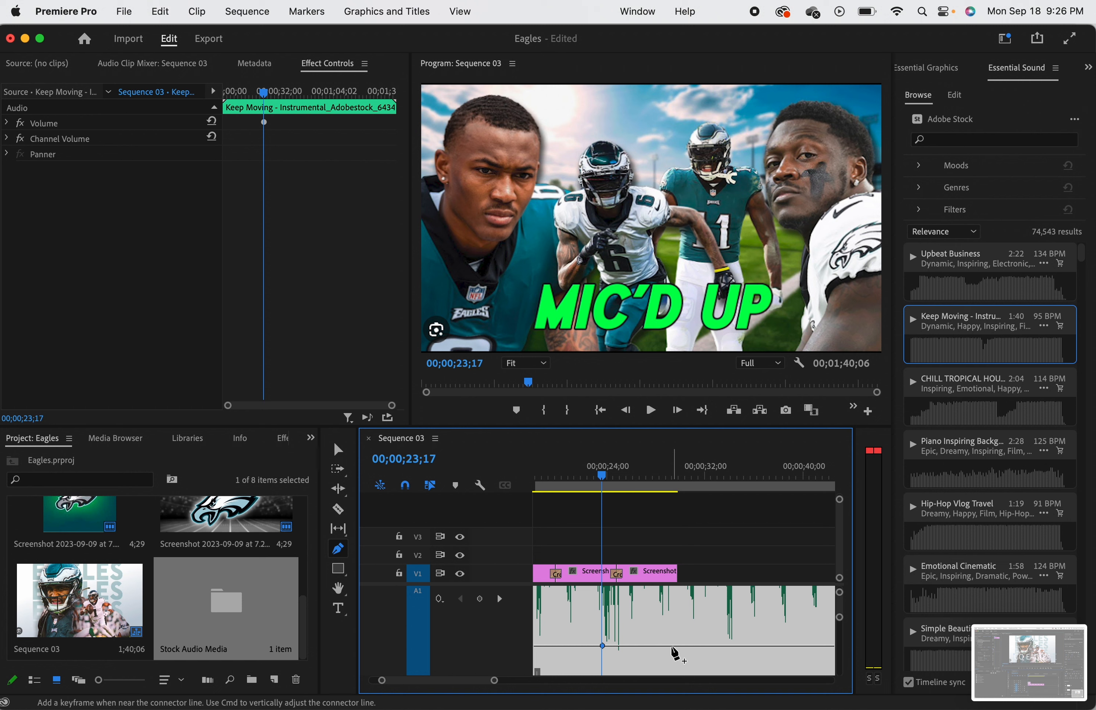
{"action": "left_click", "coordinate": [673, 646]}
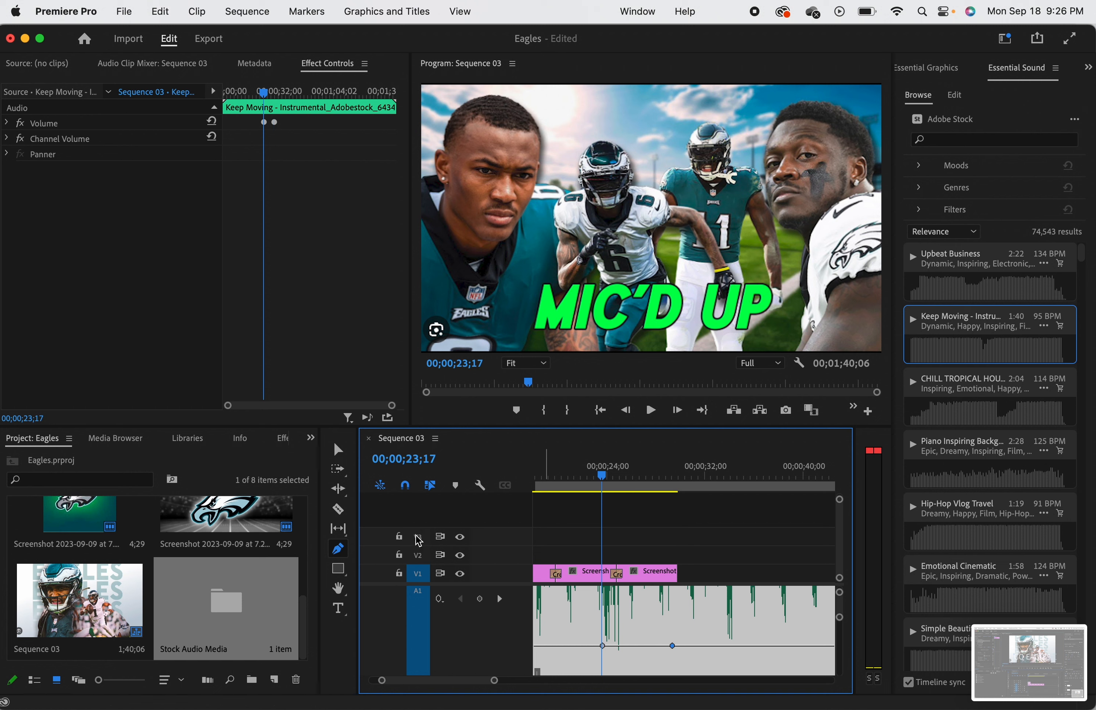
Lower the second volume keyframe and align it with the end of the last clip, and play the music fade-out.
{"action": "left_click", "coordinate": [338, 450]}
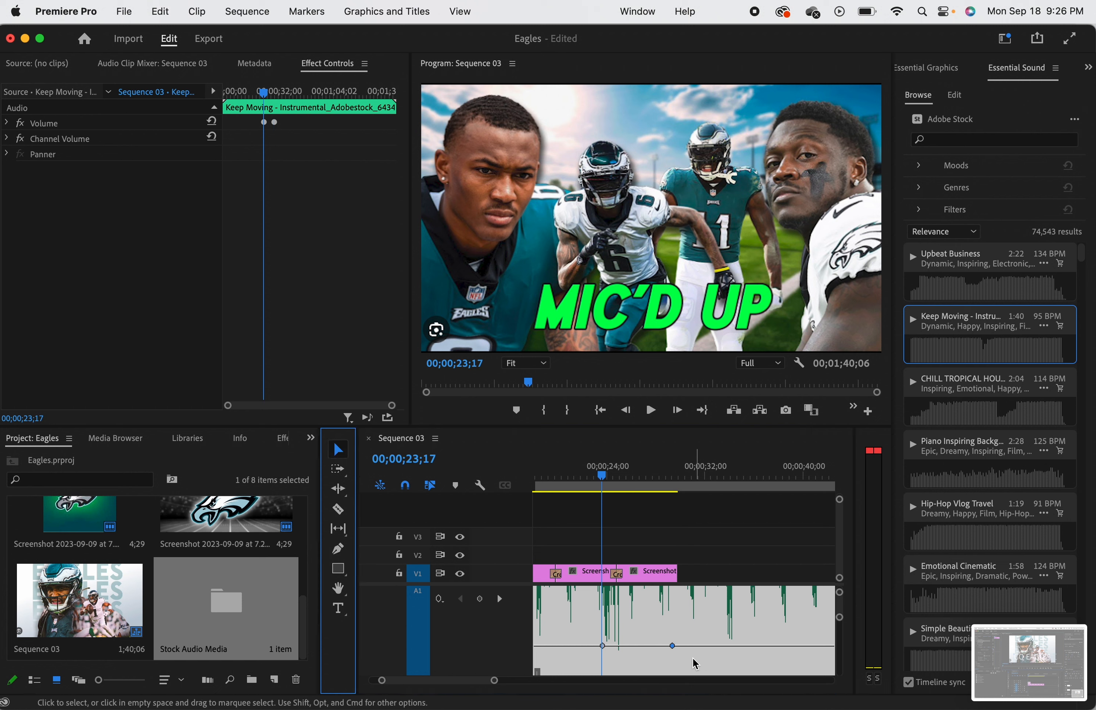
{"action": "mouse_move", "coordinate": [672, 646]}
{"action": "left_mouse_down"}
{"action": "mouse_move", "coordinate": [676, 693]}
{"action": "mouse_move", "coordinate": [685, 642]}
{"action": "left_mouse_up"}
{"action": "scroll", "coordinate": [695, 658], "scroll_direction": "down", "scroll_amount": 3}
{"action": "scroll", "coordinate": [687, 642], "scroll_direction": "up", "scroll_amount": 2}
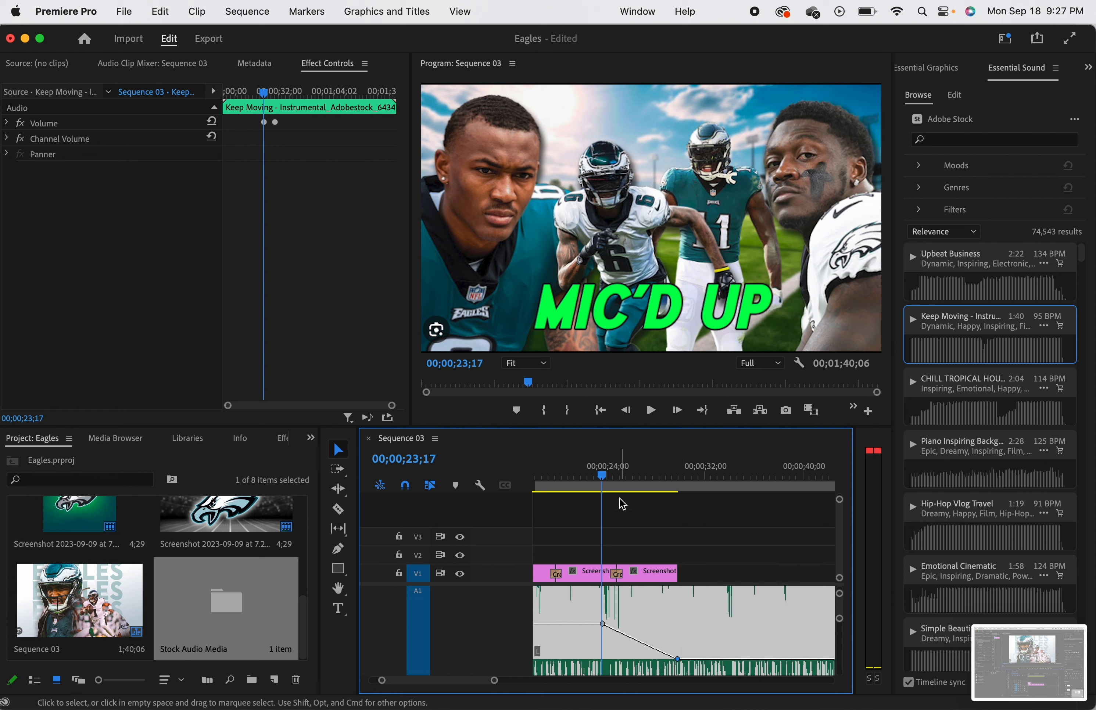
{"action": "left_click", "coordinate": [577, 473]}
{"action": "key", "text": "space"}
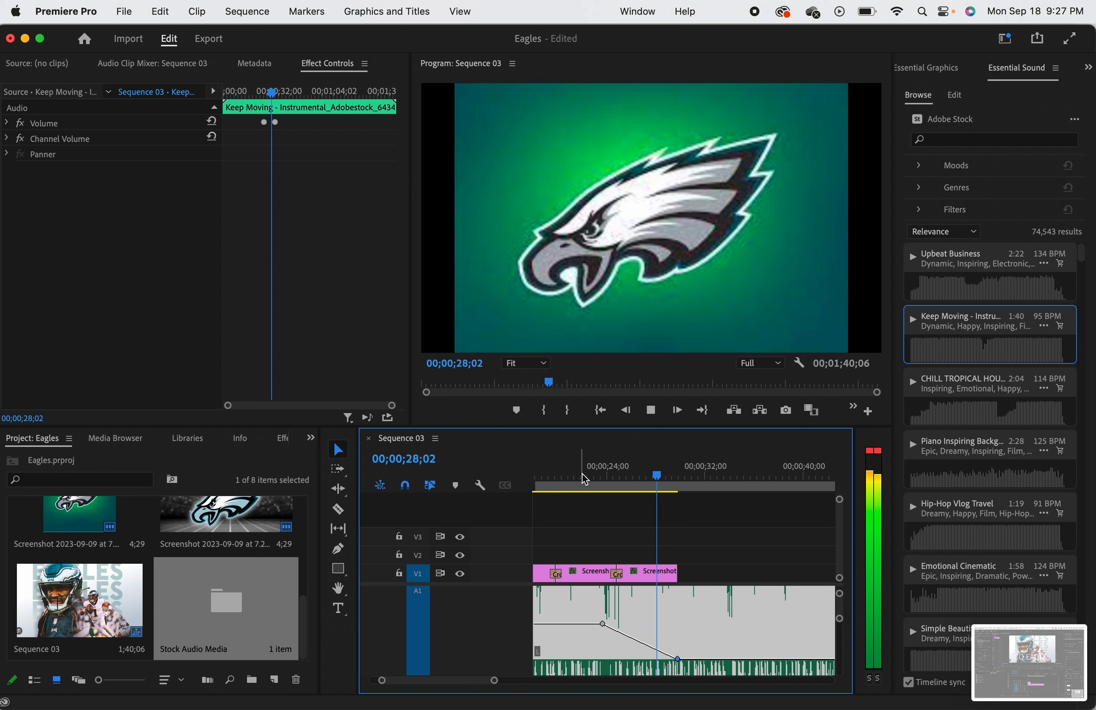
{"action": "key", "text": "space"}
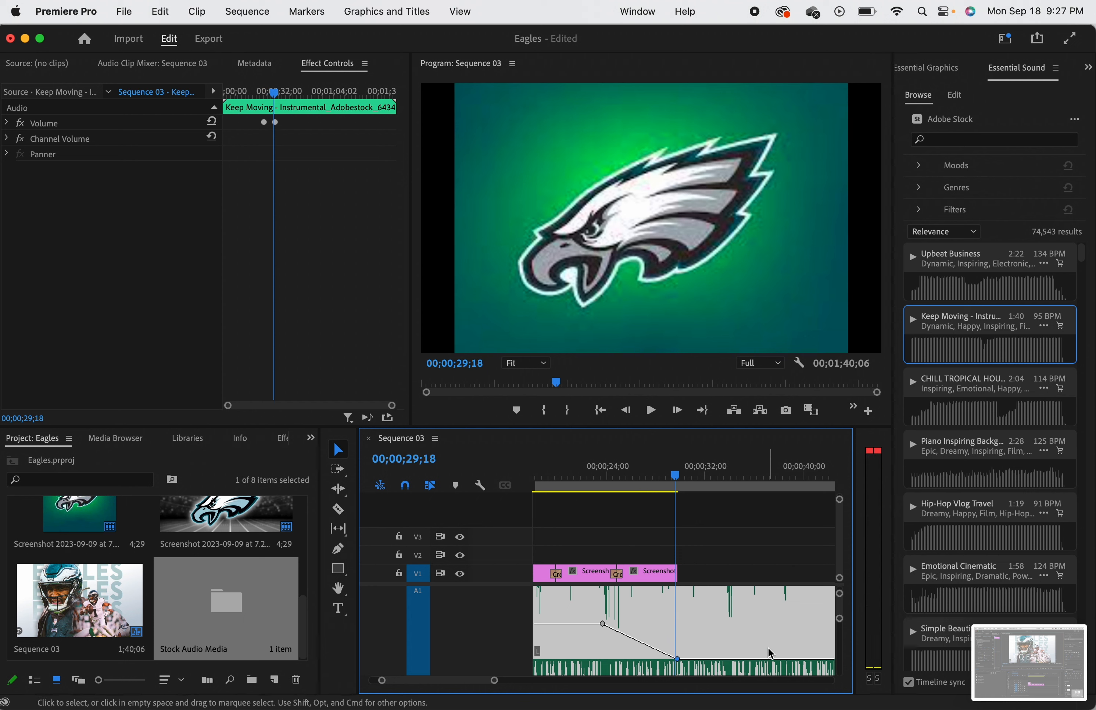
Lower the second volume keyframe to the bottom of the music clip, just before the last clip's end, and replay the fade.
{"action": "scroll", "coordinate": [768, 647], "scroll_direction": "down", "scroll_amount": 3}
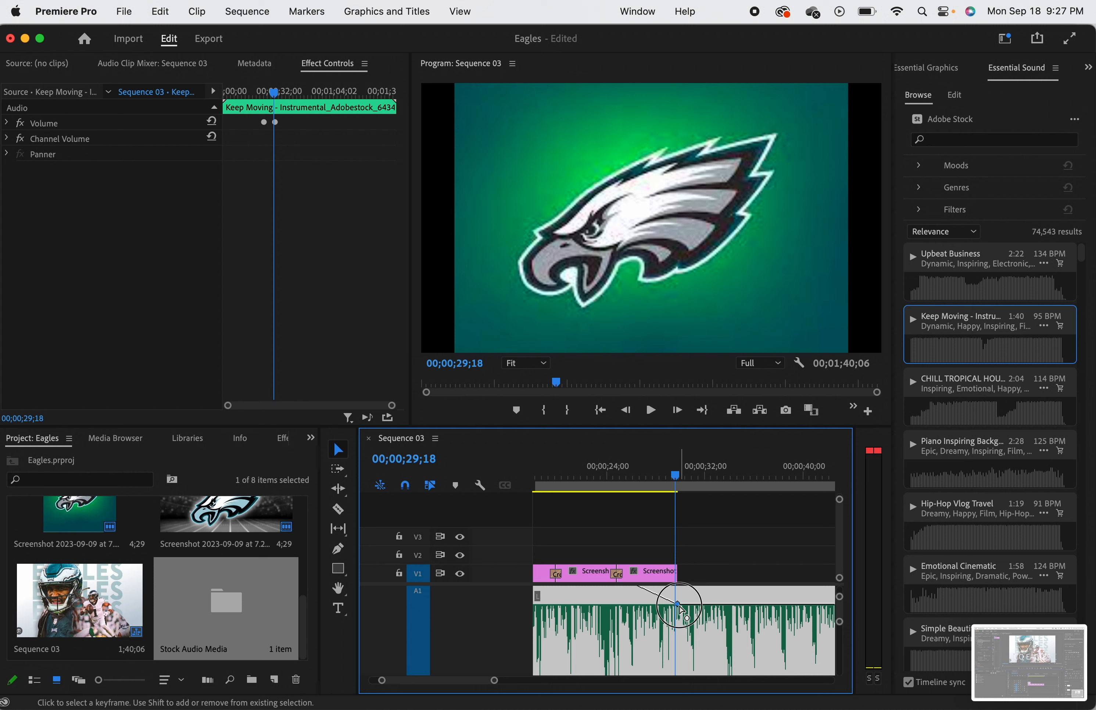
{"action": "left_click_drag", "start_coordinate": [677, 603], "coordinate": [681, 681]}
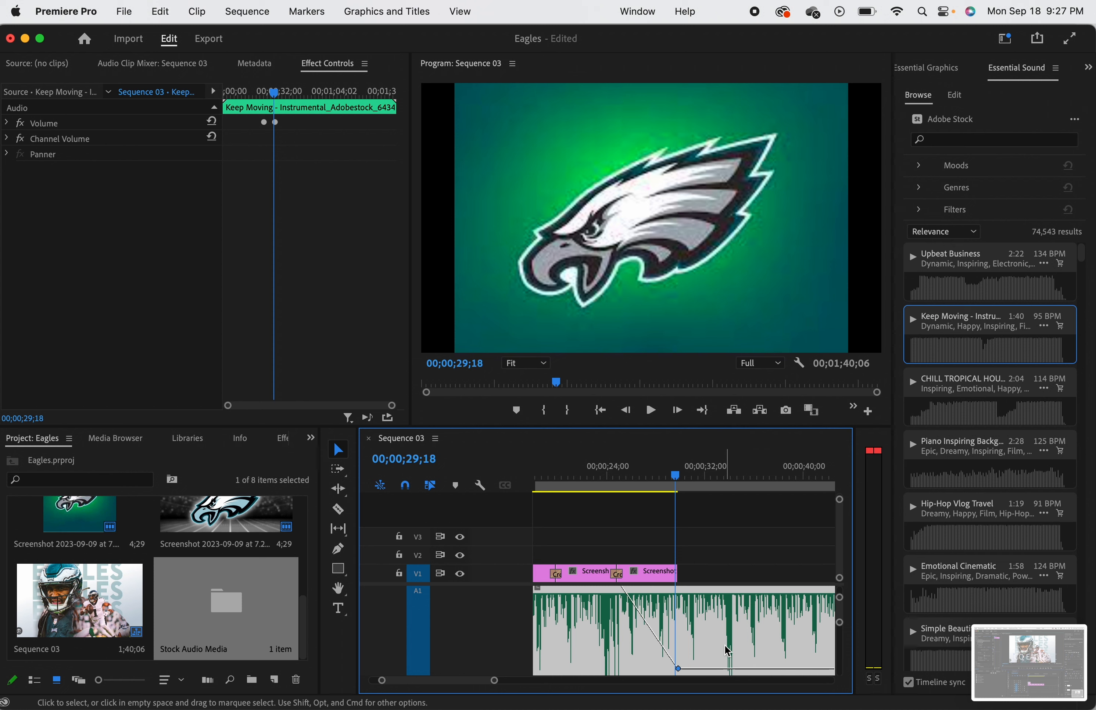
{"action": "scroll", "coordinate": [727, 651], "scroll_direction": "down", "scroll_amount": 4}
{"action": "left_click_drag", "start_coordinate": [678, 591], "coordinate": [674, 639]}
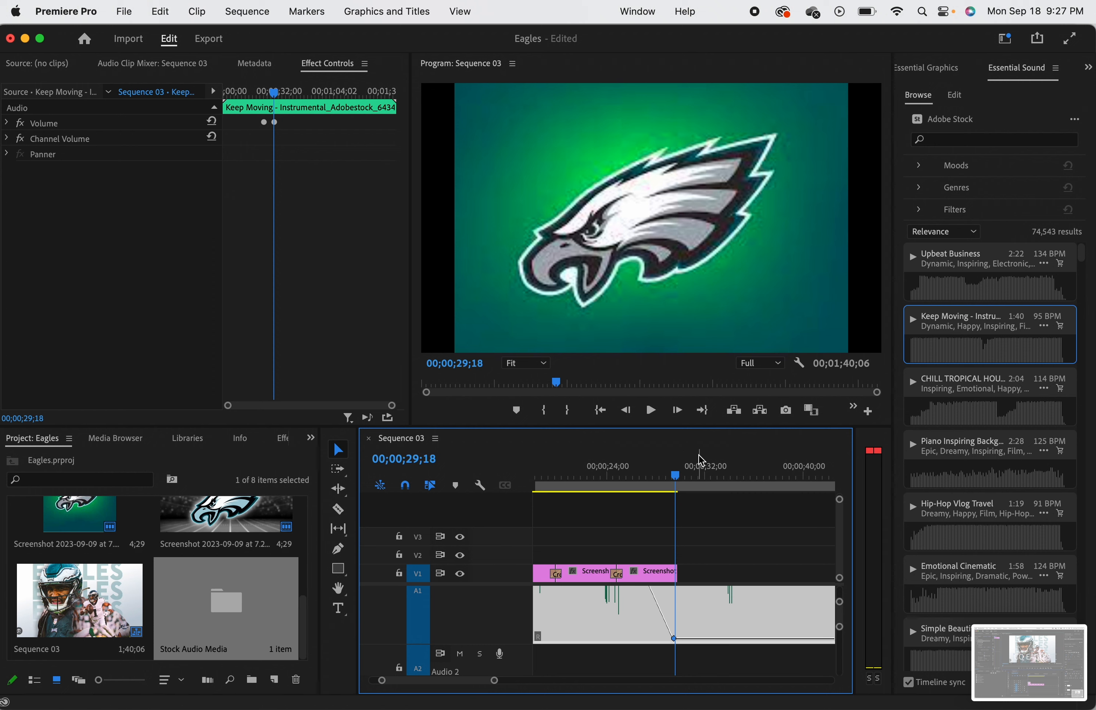
{"action": "left_click_drag", "start_coordinate": [675, 475], "coordinate": [593, 480]}
{"action": "key", "text": "space"}
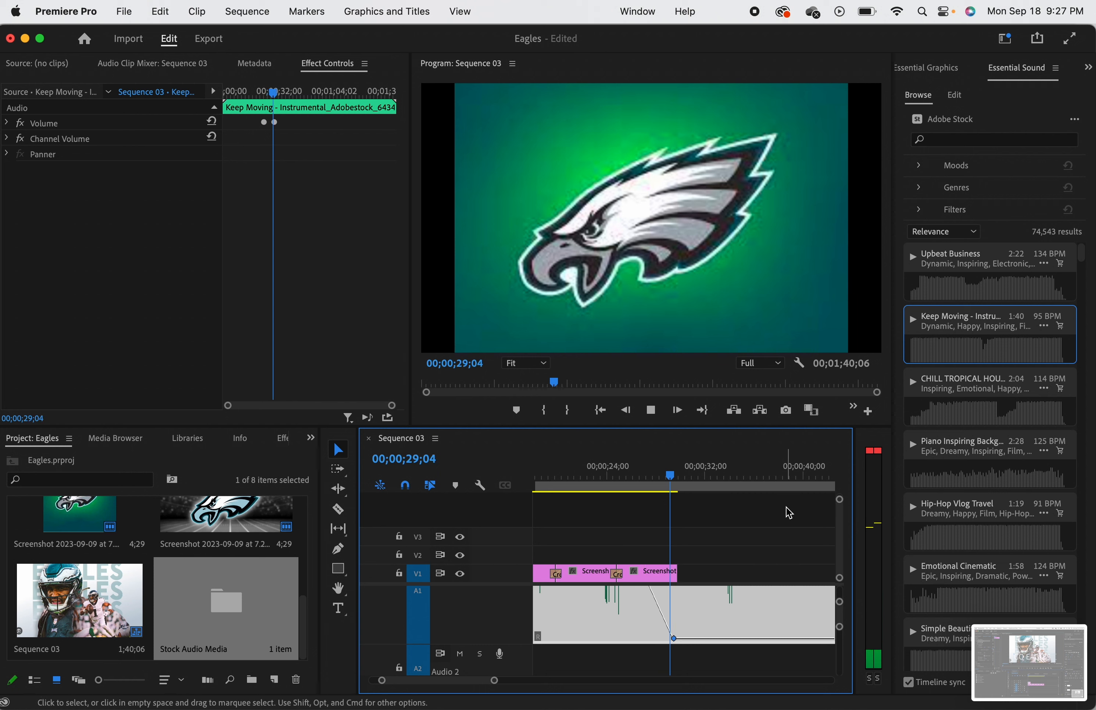
{"action": "key", "text": "space"}
Lengthen the music fade by moving the second volume keyframe to about 00;00;31;00, and replay the ending.
{"action": "left_click_drag", "start_coordinate": [673, 639], "coordinate": [693, 639]}
{"action": "left_click_drag", "start_coordinate": [669, 473], "coordinate": [600, 477]}
{"action": "key", "text": "space"}
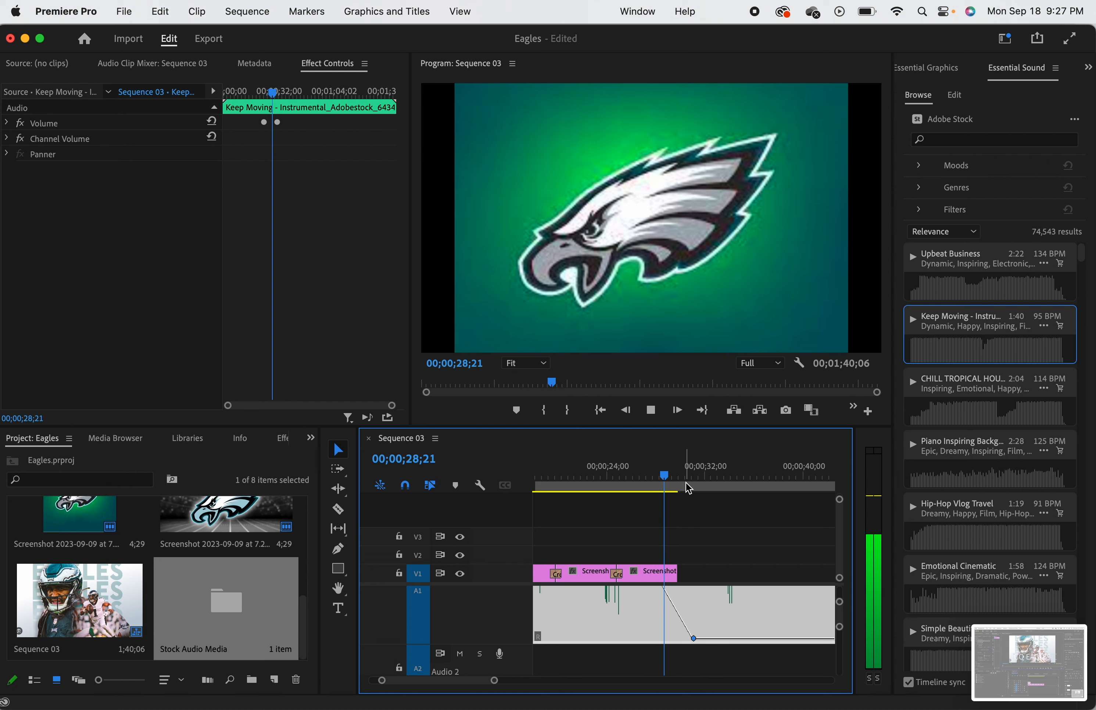
{"action": "key", "text": "space"}
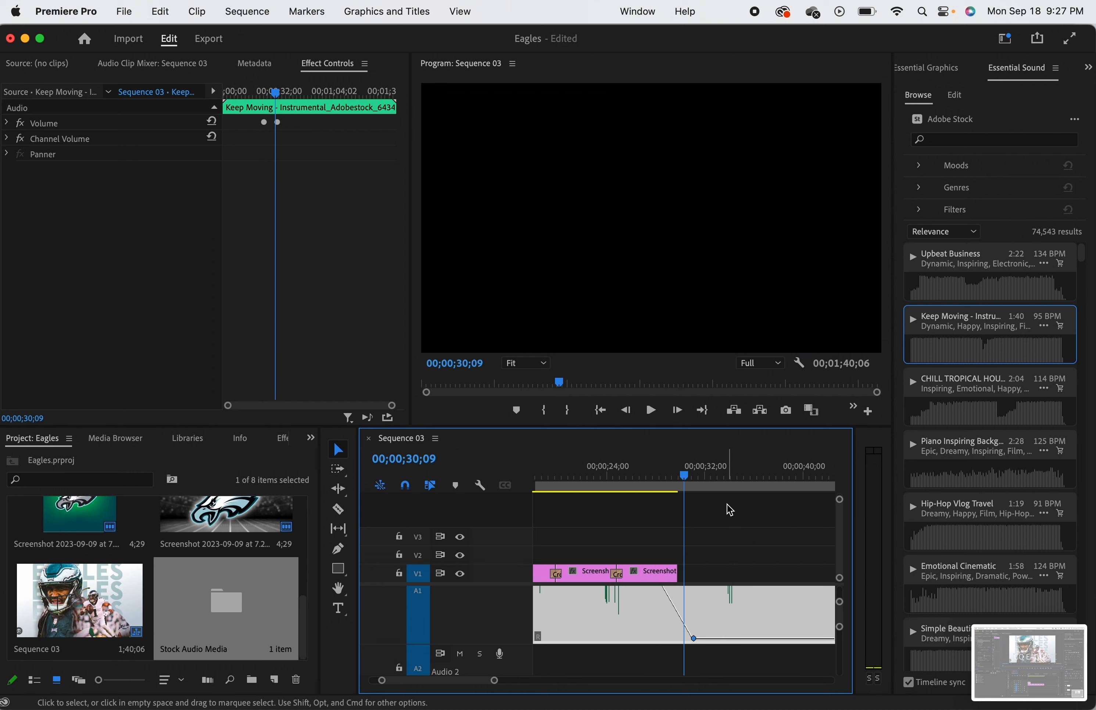
{"action": "mouse_move", "coordinate": [1094, 708]}
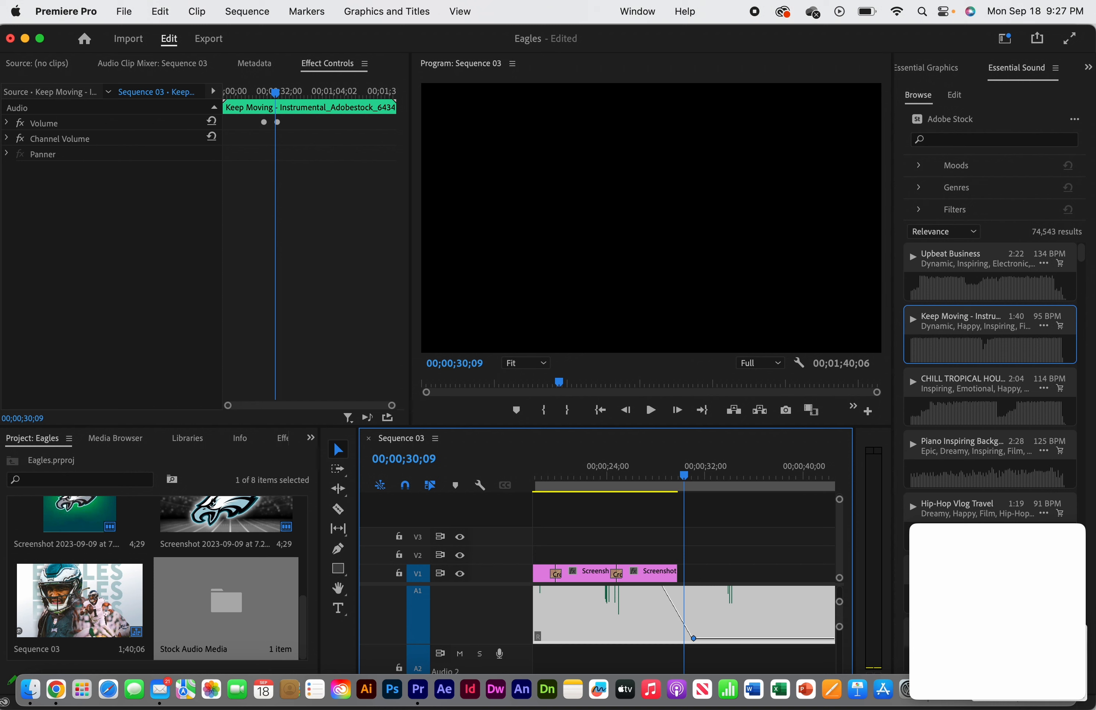